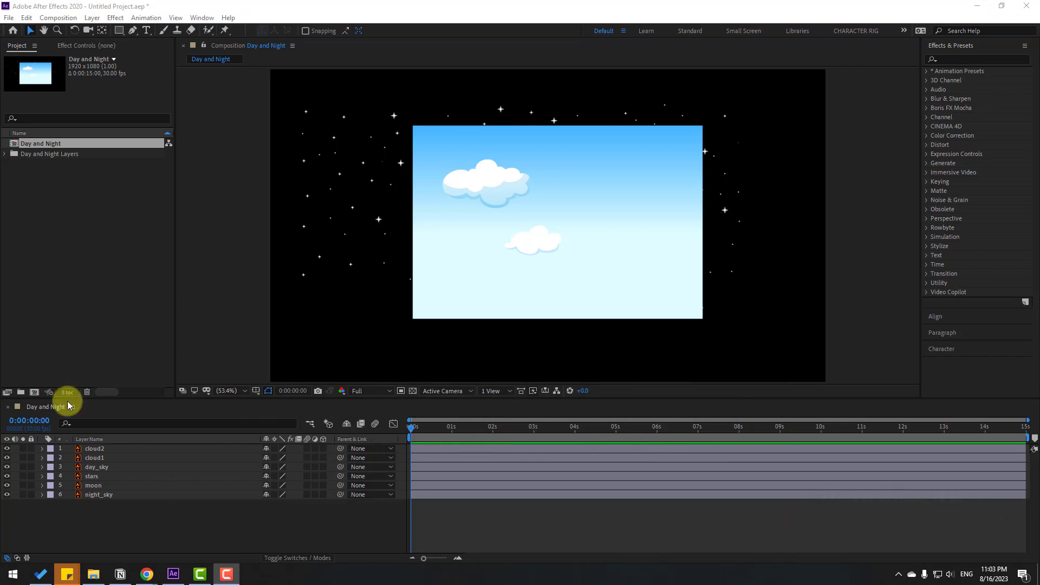
Pre-compose the cloud2, cloud1 and day_sky layers into a new composition named Day, moving all attributes into it
{"action": "left_click", "coordinate": [75, 458]}
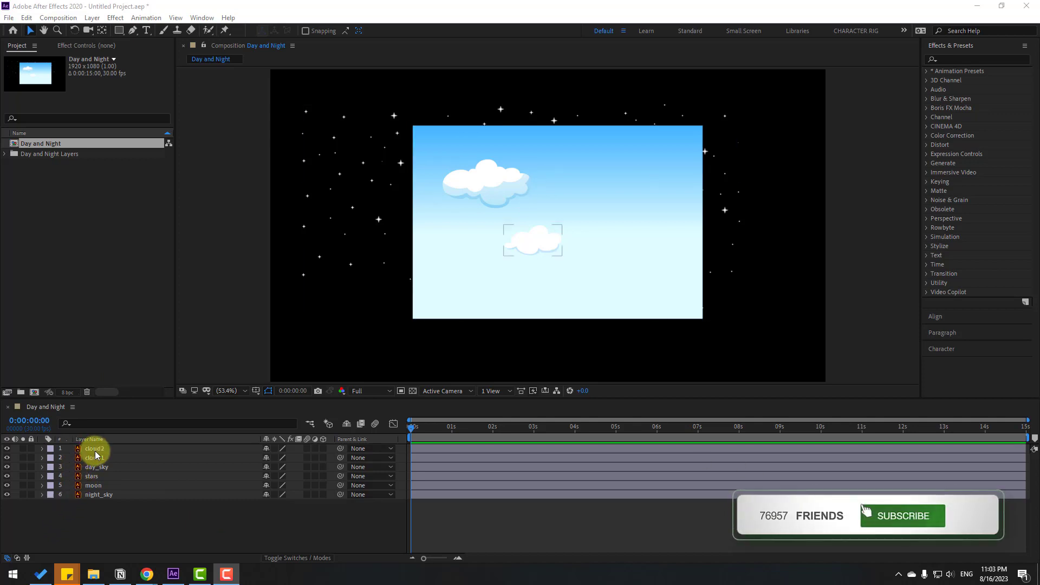
{"action": "left_click", "coordinate": [99, 450]}
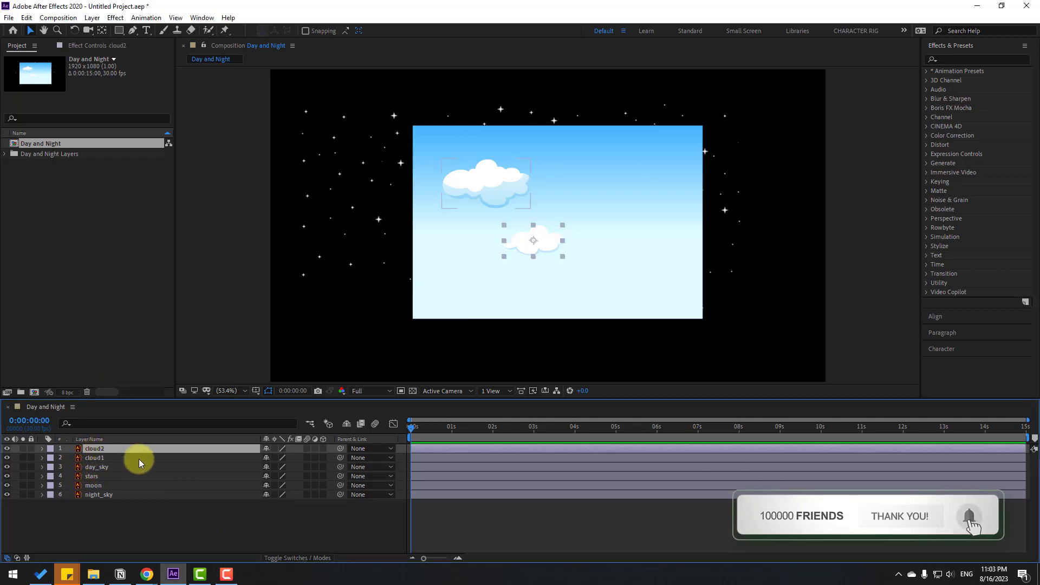
{"action": "left_click", "coordinate": [100, 459], "text": "ctrl"}
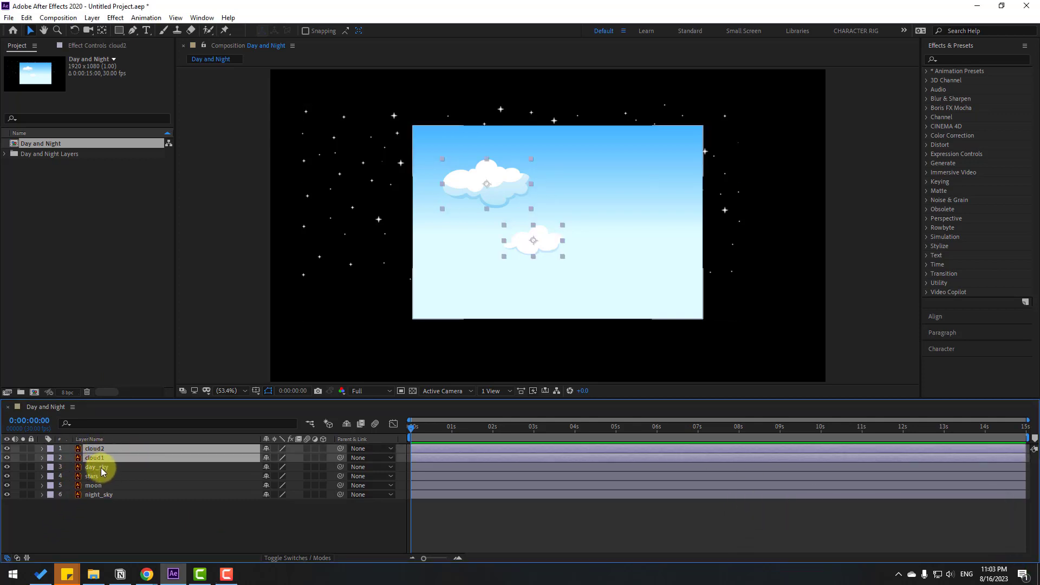
{"action": "left_click", "coordinate": [101, 467], "text": "ctrl"}
{"action": "right_click", "coordinate": [102, 467]}
{"action": "left_click", "coordinate": [131, 394]}
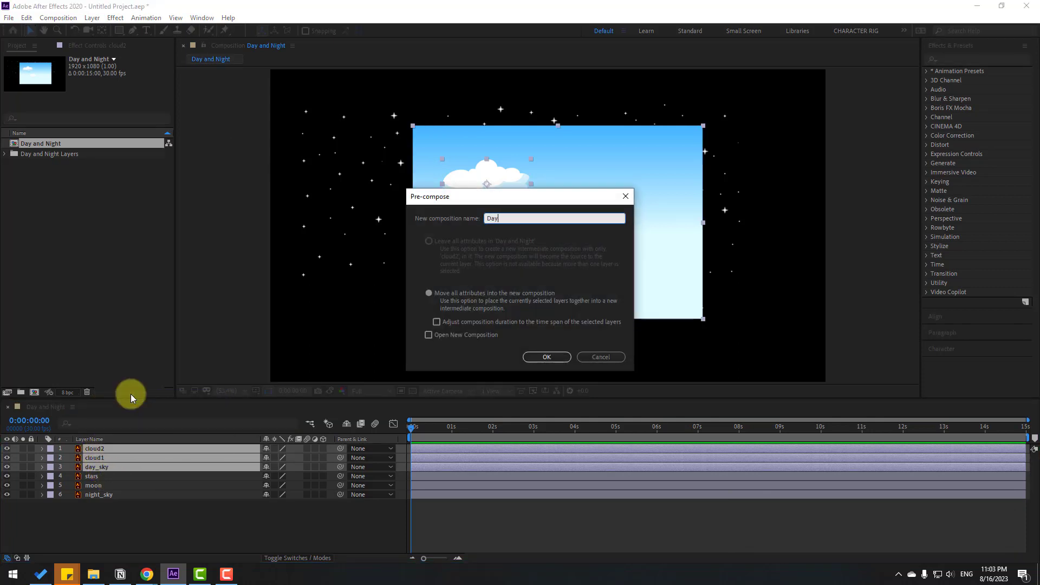
{"action": "left_click", "coordinate": [550, 357]}
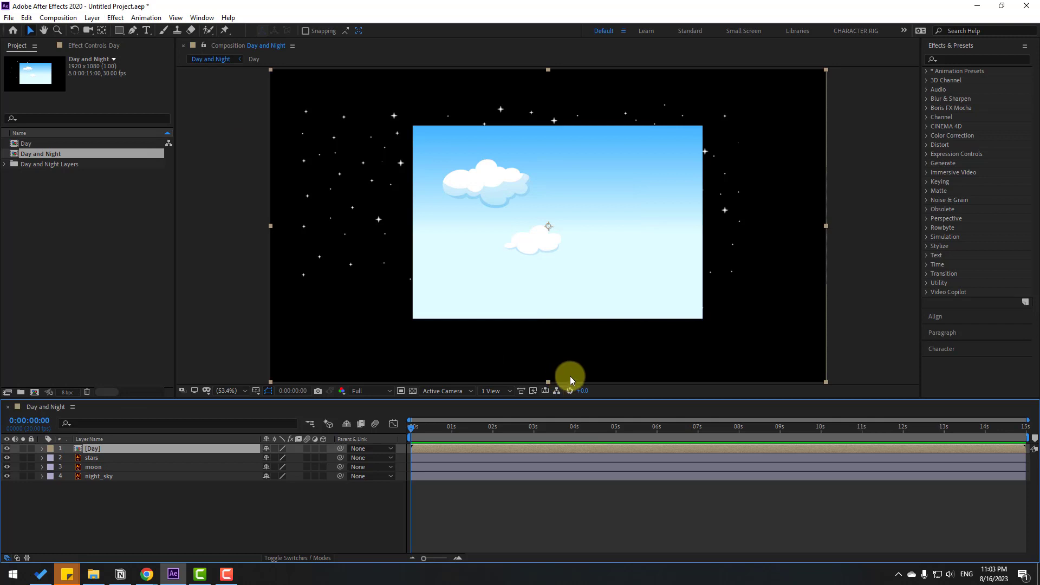
Pre-compose the stars and night_sky layers into a new composition named Night
{"action": "left_click", "coordinate": [90, 458]}
{"action": "left_click", "coordinate": [97, 479], "text": "ctrl"}
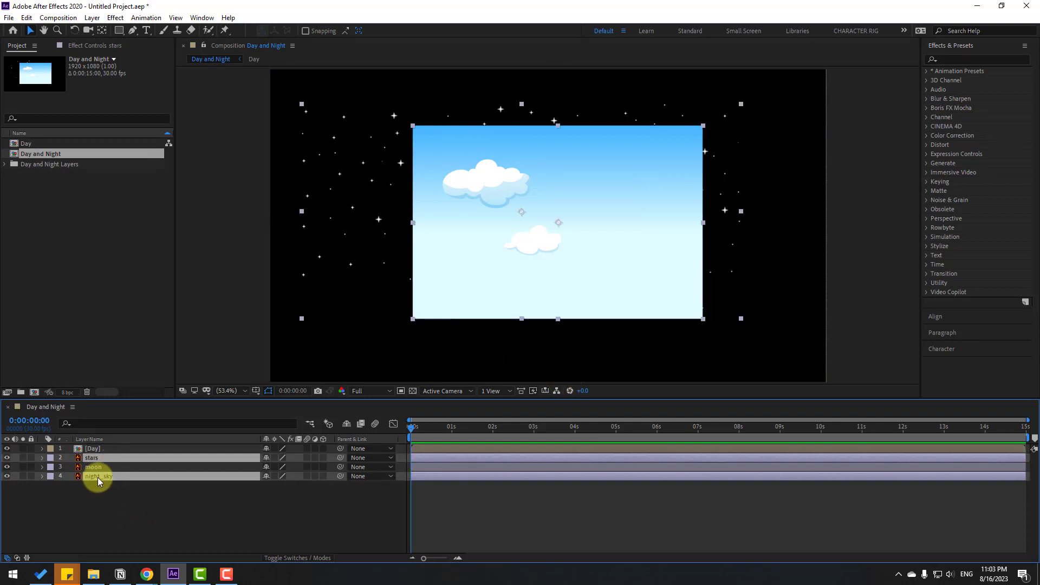
{"action": "right_click", "coordinate": [93, 459]}
{"action": "left_click", "coordinate": [120, 402]}
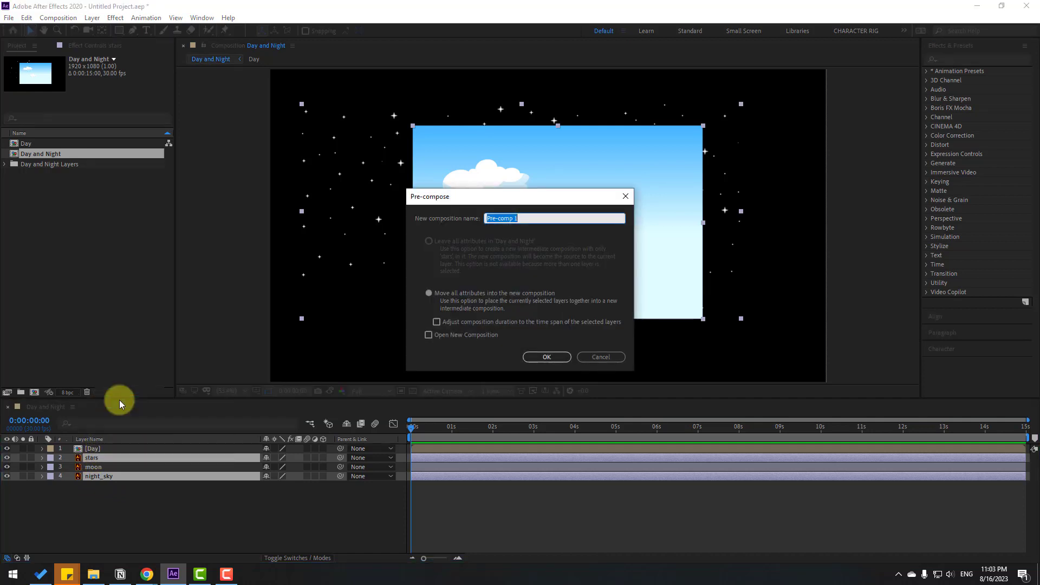
{"action": "type", "text": "Night"}
{"action": "left_click", "coordinate": [529, 356]}
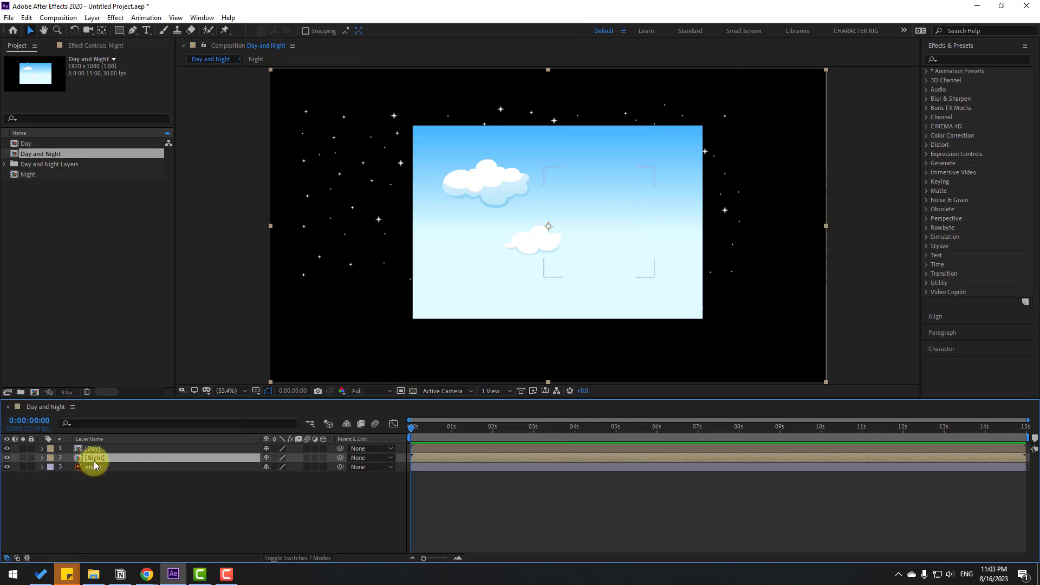
Move the Night layer below the moon layer and hide the Day layer
{"action": "left_click_drag", "start_coordinate": [98, 460], "coordinate": [96, 476]}
{"action": "left_click", "coordinate": [7, 458]}
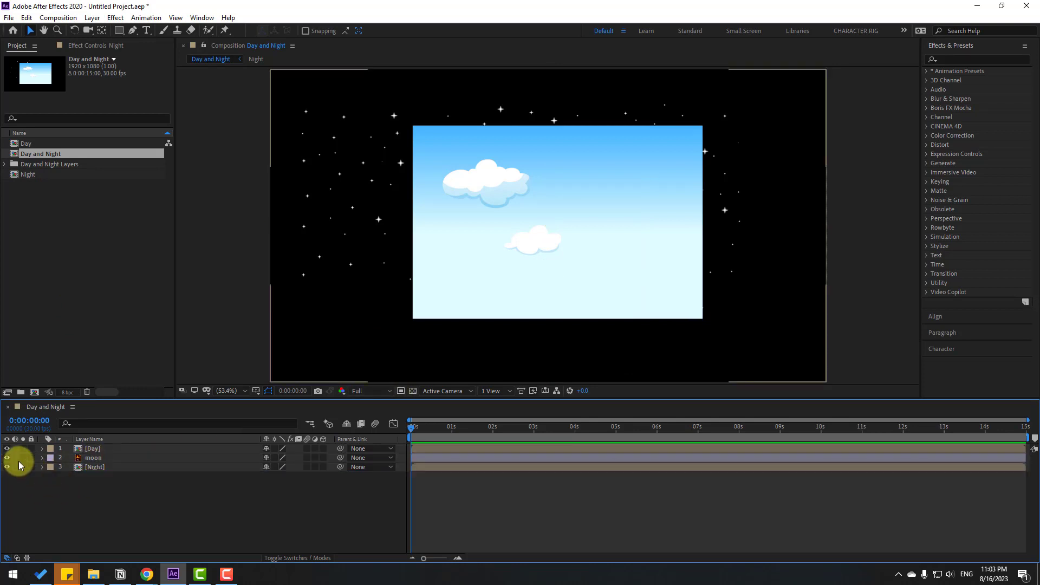
{"action": "left_click", "coordinate": [7, 450]}
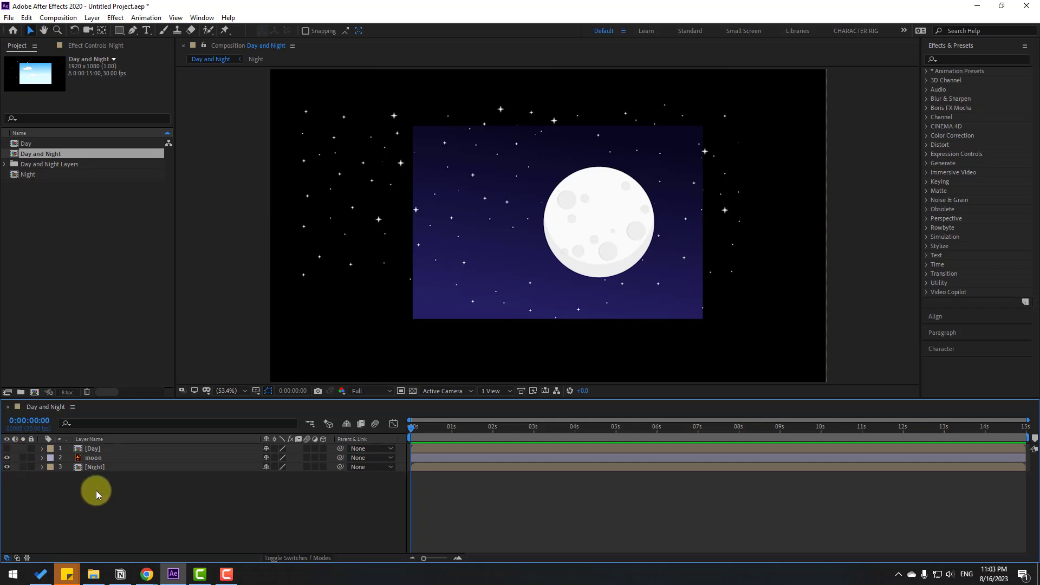
Display the Title/Action Safe guides and draw a rounded rectangle about 878 by 271 px across the middle of the composition
{"action": "left_click", "coordinate": [120, 32]}
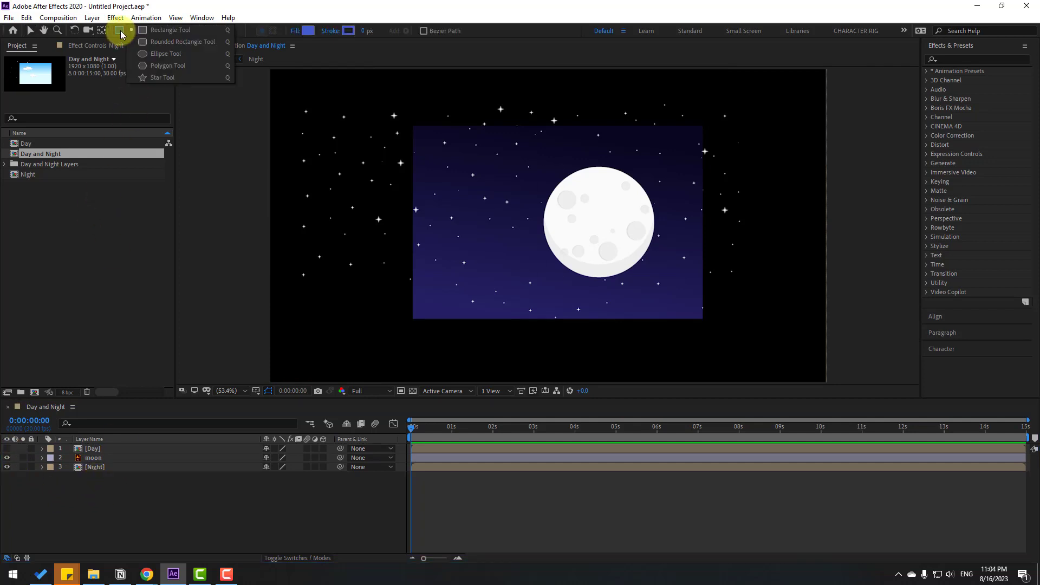
{"action": "left_click", "coordinate": [184, 41]}
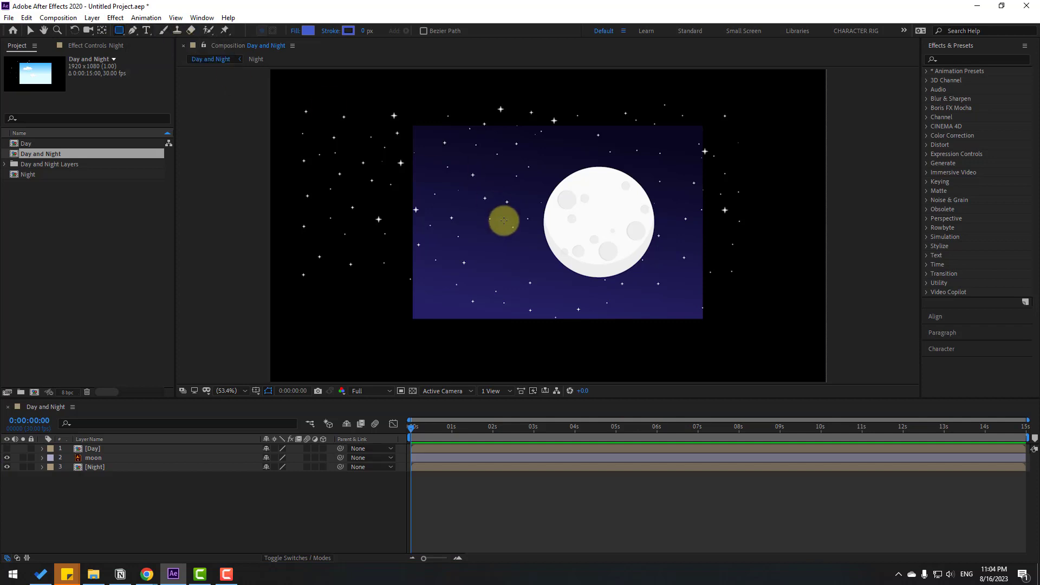
{"action": "left_click", "coordinate": [256, 391]}
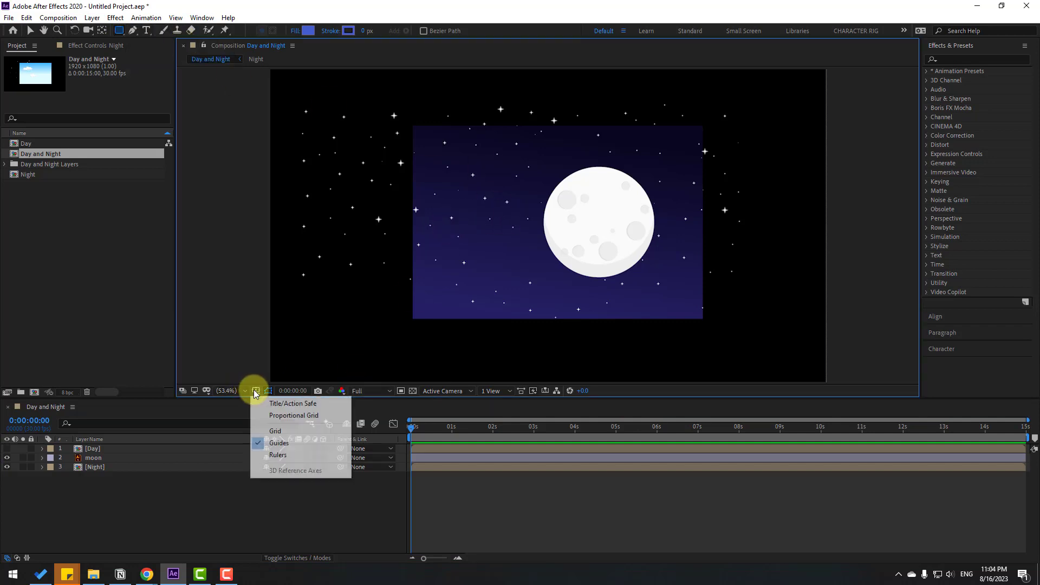
{"action": "left_click", "coordinate": [303, 407]}
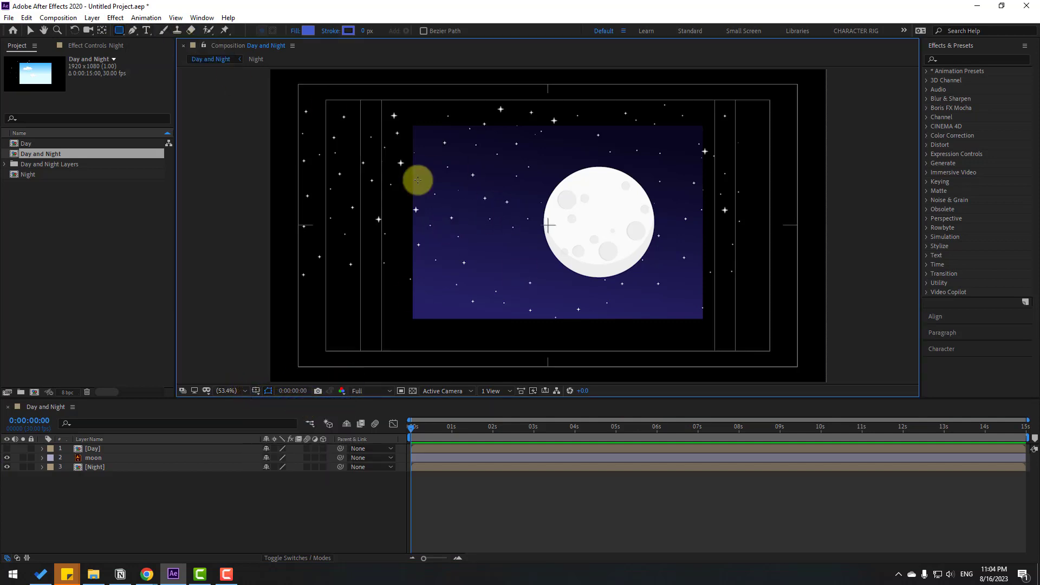
{"action": "mouse_move", "coordinate": [420, 179]}
{"action": "left_mouse_down"}
{"action": "mouse_move", "coordinate": [627, 232]}
{"action": "mouse_move", "coordinate": [673, 257]}
{"action": "left_mouse_up"}
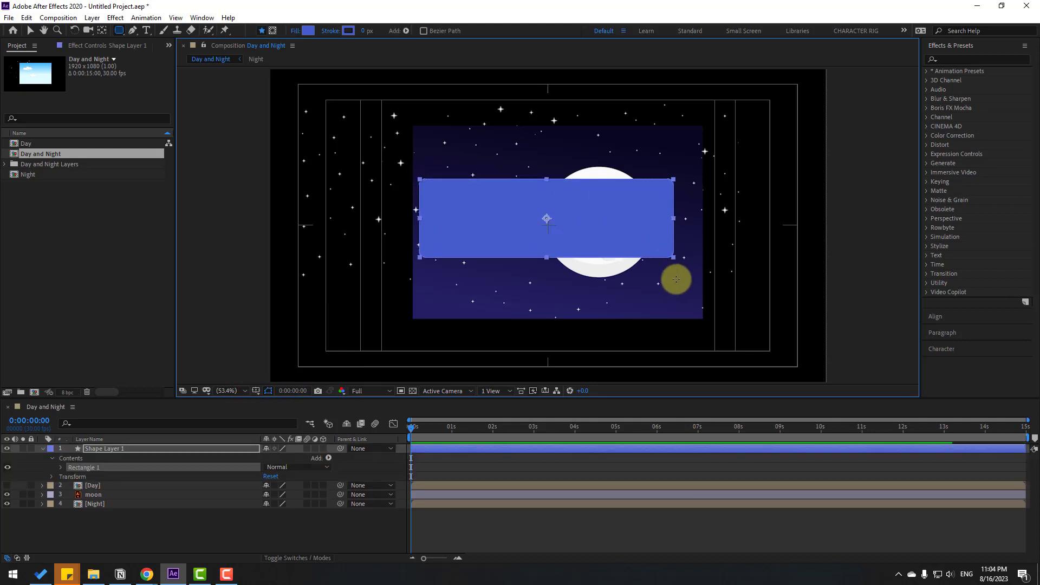
{"action": "left_click", "coordinate": [29, 32]}
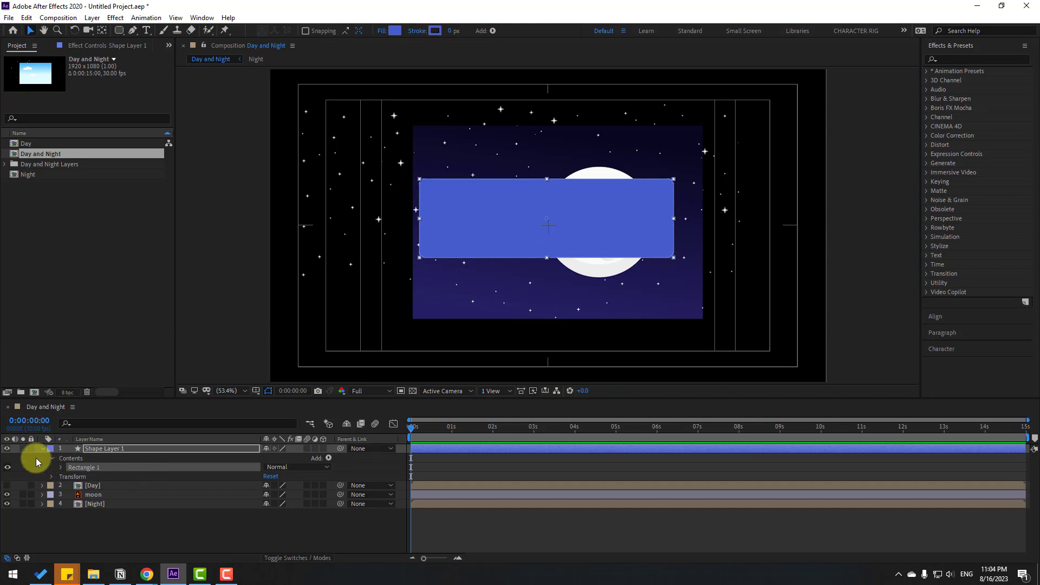
Solo the new shape layer and rename it switch
{"action": "left_click", "coordinate": [22, 449]}
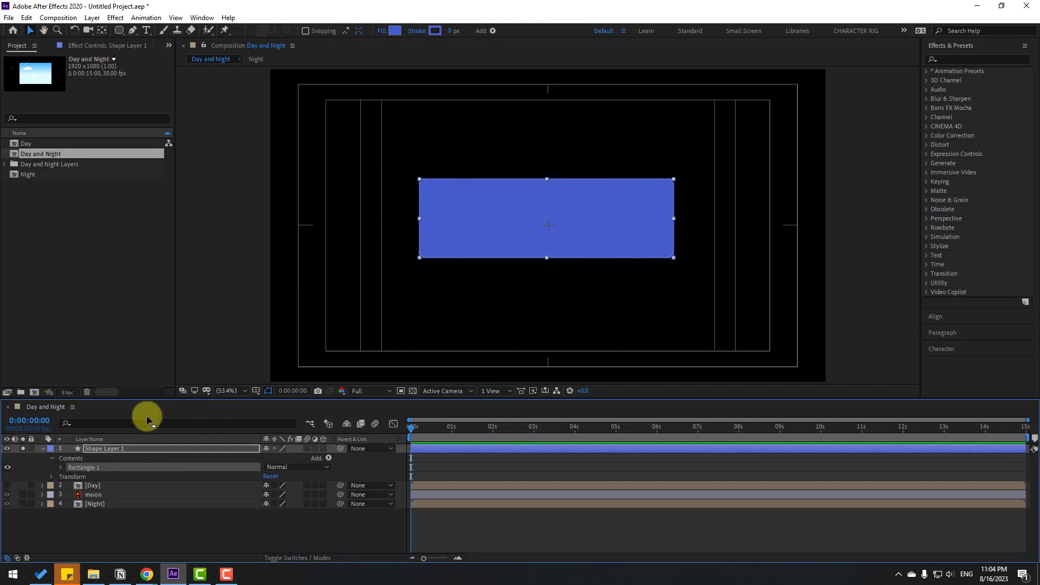
{"action": "left_click", "coordinate": [97, 451]}
{"action": "key", "text": "Return"}
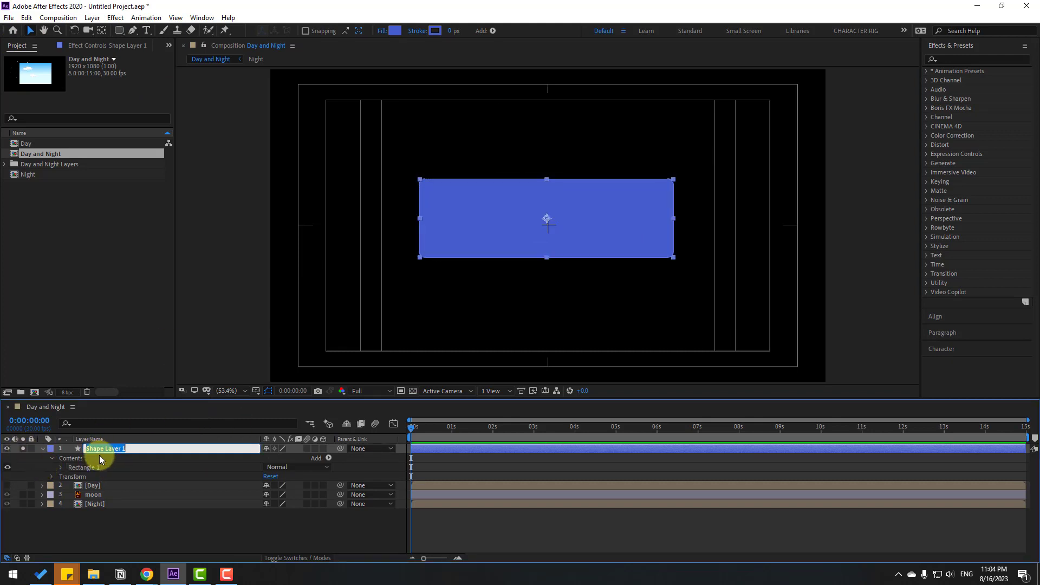
{"action": "type", "text": "switch"}
{"action": "key", "text": "Return"}
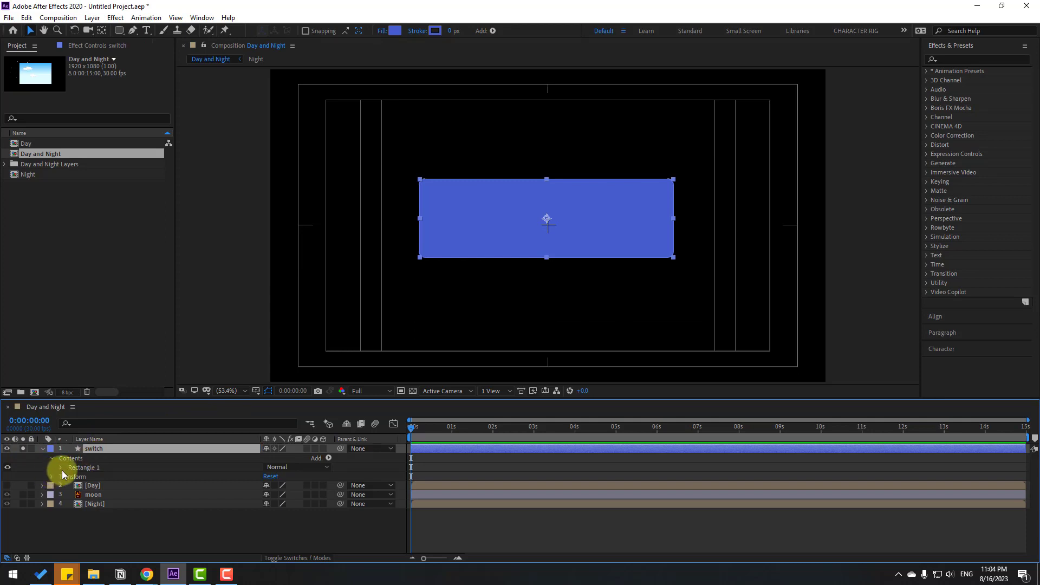
Reshape the switch rectangle with a roundness of 200 and a larger, taller size, and unsolo the layer
{"action": "left_click", "coordinate": [61, 469]}
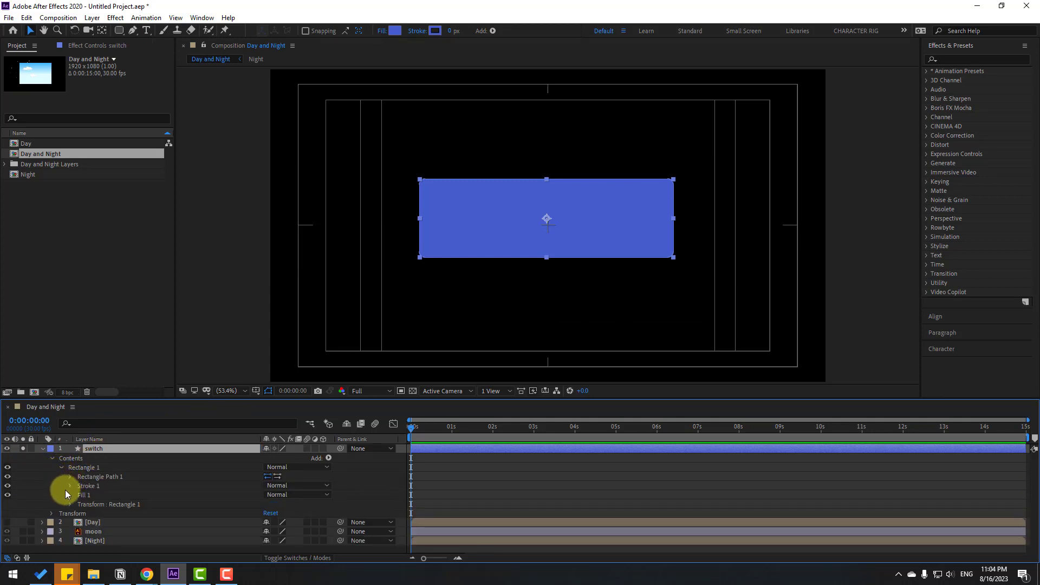
{"action": "left_click", "coordinate": [71, 477]}
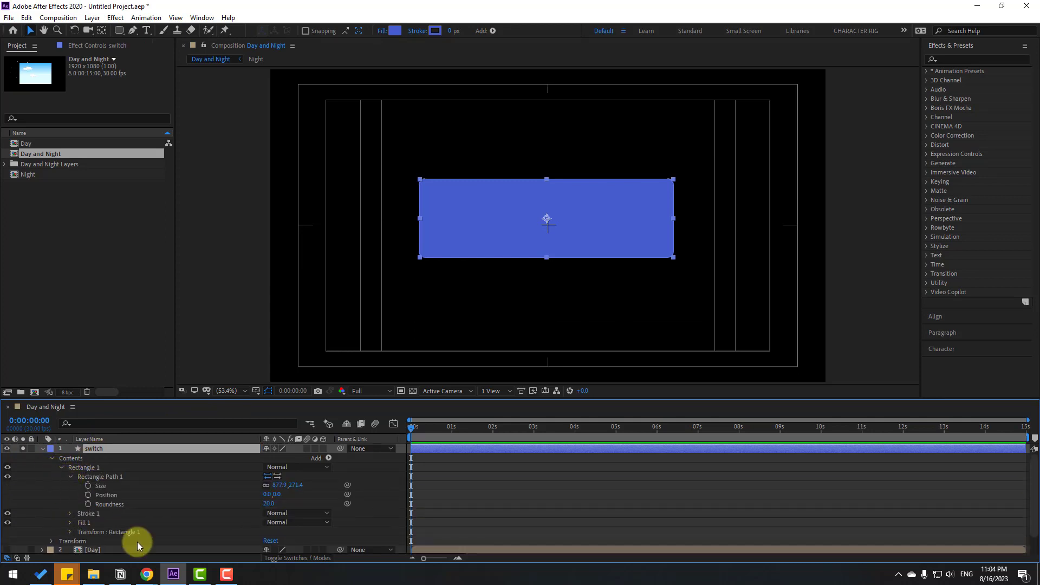
{"action": "left_click_drag", "start_coordinate": [268, 505], "coordinate": [311, 515]}
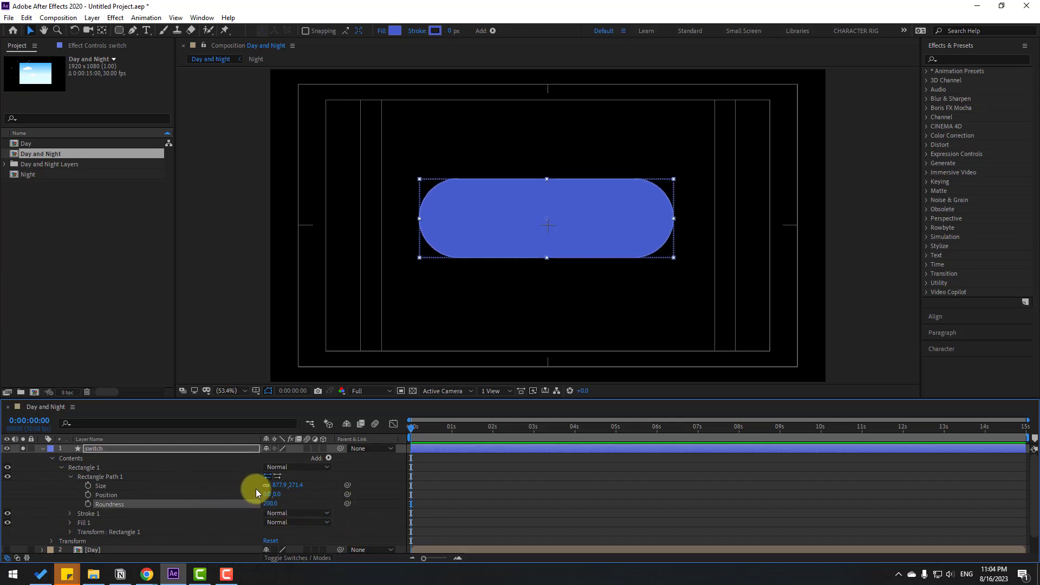
{"action": "left_click_drag", "start_coordinate": [277, 486], "coordinate": [373, 481]}
{"action": "left_click", "coordinate": [43, 448]}
{"action": "left_click", "coordinate": [7, 458]}
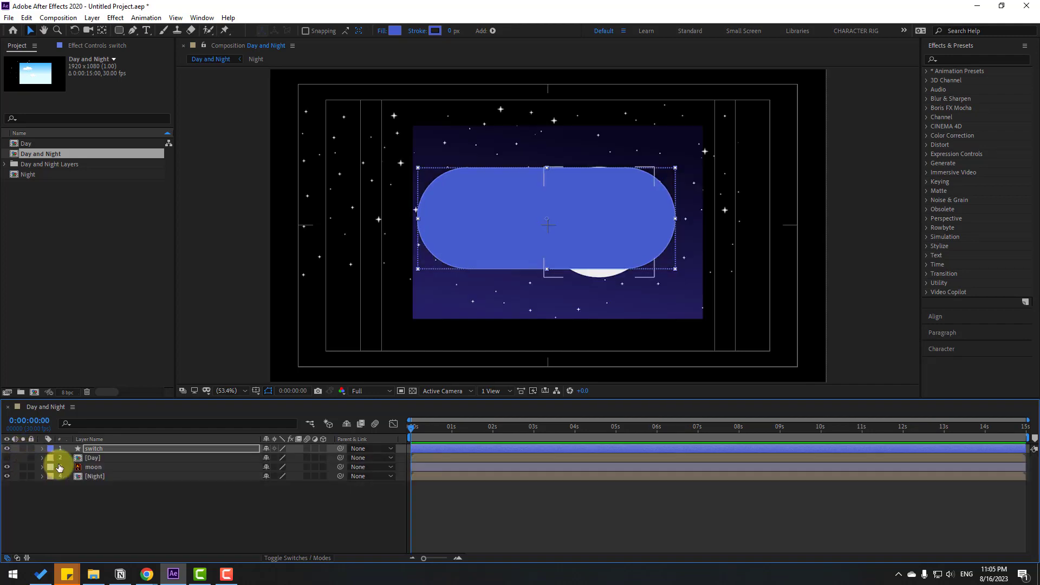
Center the switch layer horizontally and vertically in the composition using Align
{"action": "left_click", "coordinate": [202, 18]}
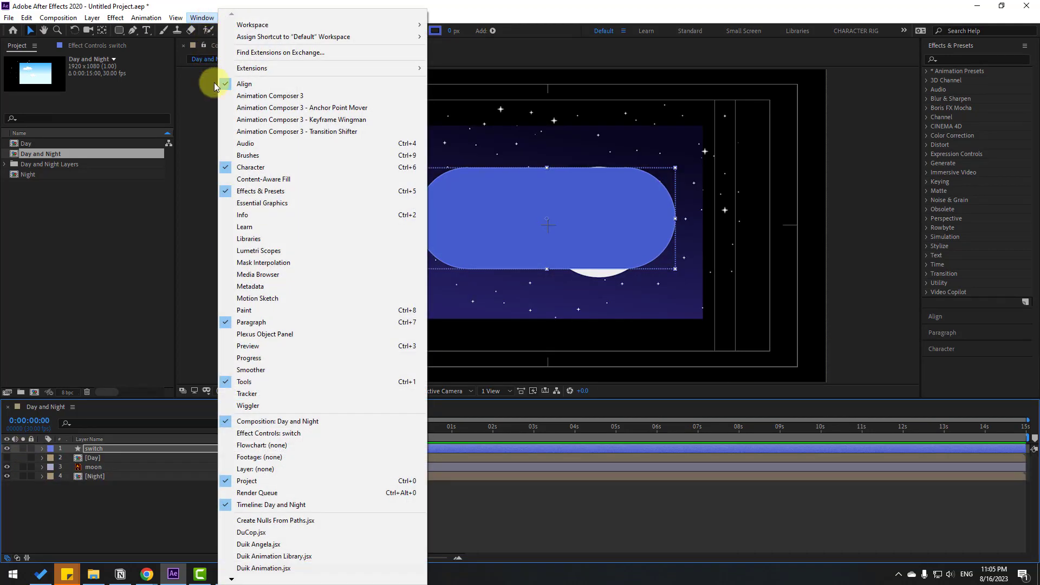
{"action": "left_click", "coordinate": [244, 84]}
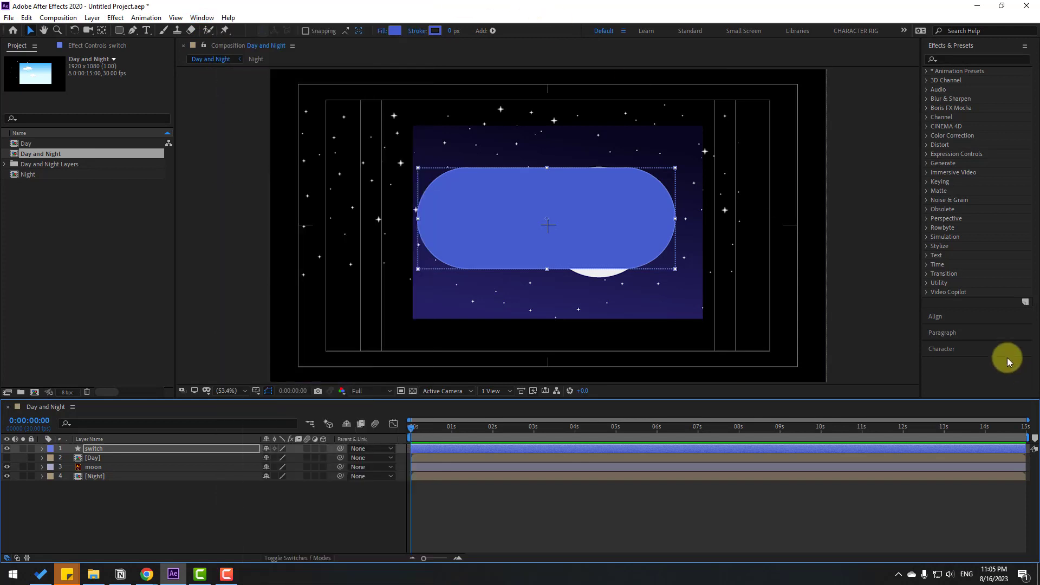
{"action": "left_click", "coordinate": [937, 318]}
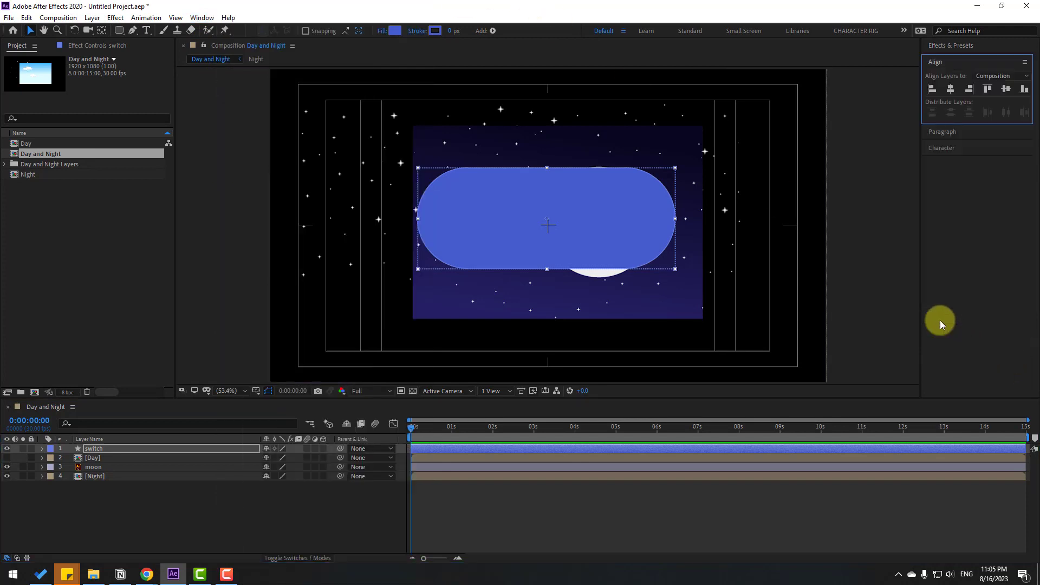
{"action": "left_click", "coordinate": [95, 454]}
{"action": "left_click", "coordinate": [951, 90]}
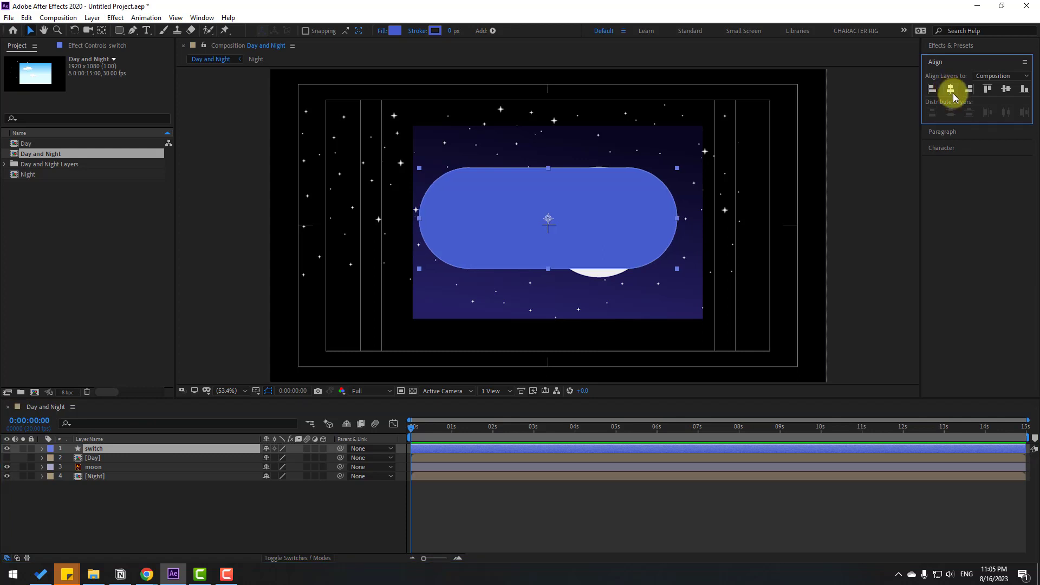
{"action": "left_click", "coordinate": [1006, 90]}
Open the Night composition and apply the Stylize Glow effect to the stars layer
{"action": "left_click", "coordinate": [95, 477]}
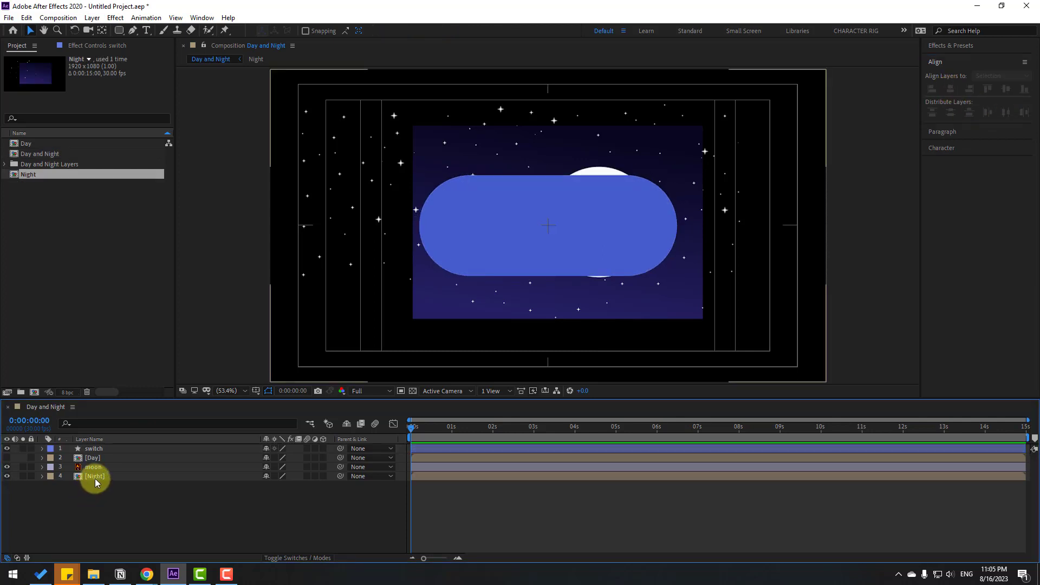
{"action": "double_click", "coordinate": [96, 476]}
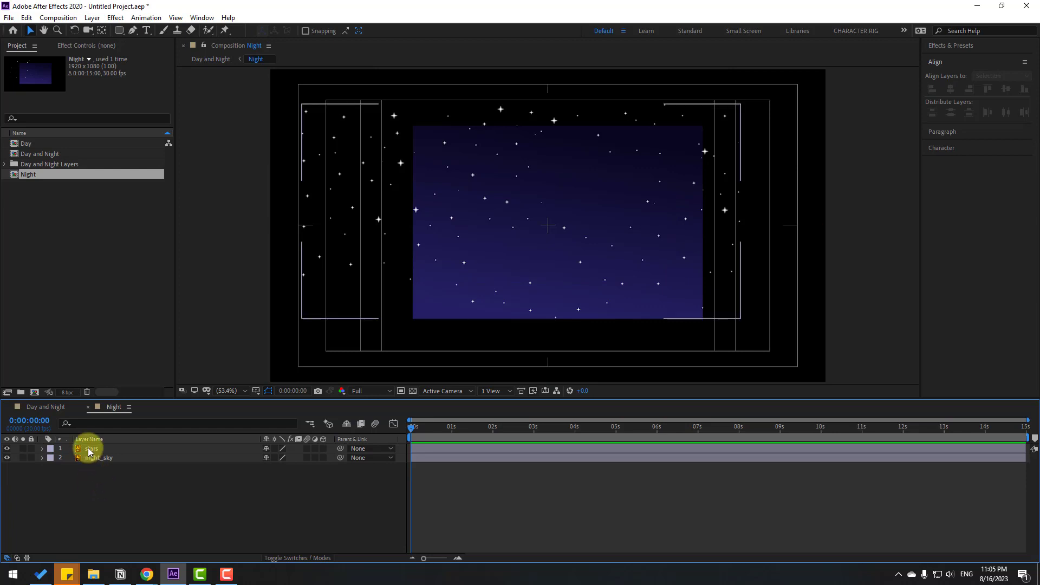
{"action": "left_click", "coordinate": [90, 450]}
{"action": "left_click", "coordinate": [949, 46]}
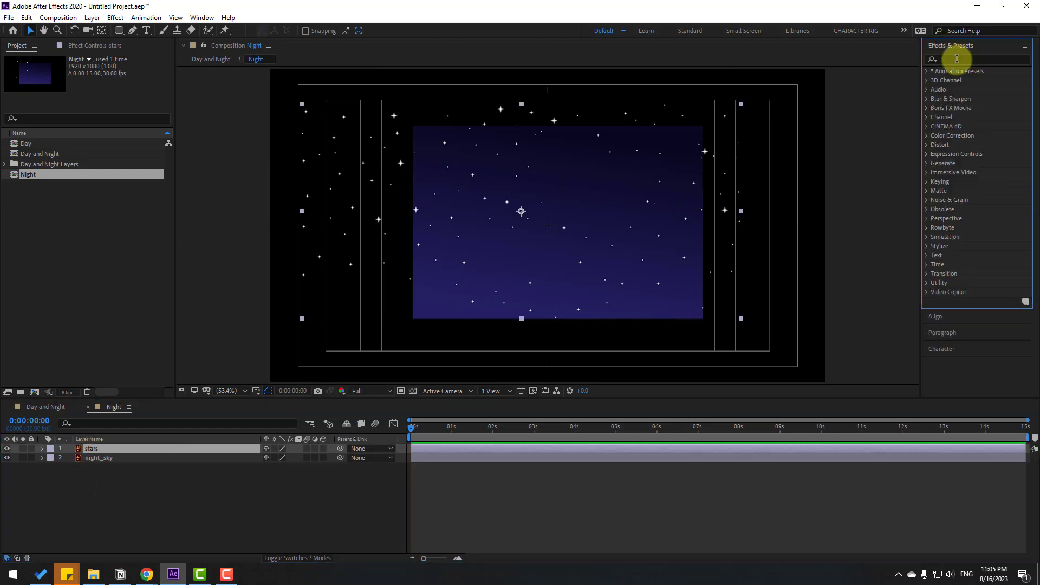
{"action": "left_click", "coordinate": [957, 59]}
{"action": "type", "text": "glow"}
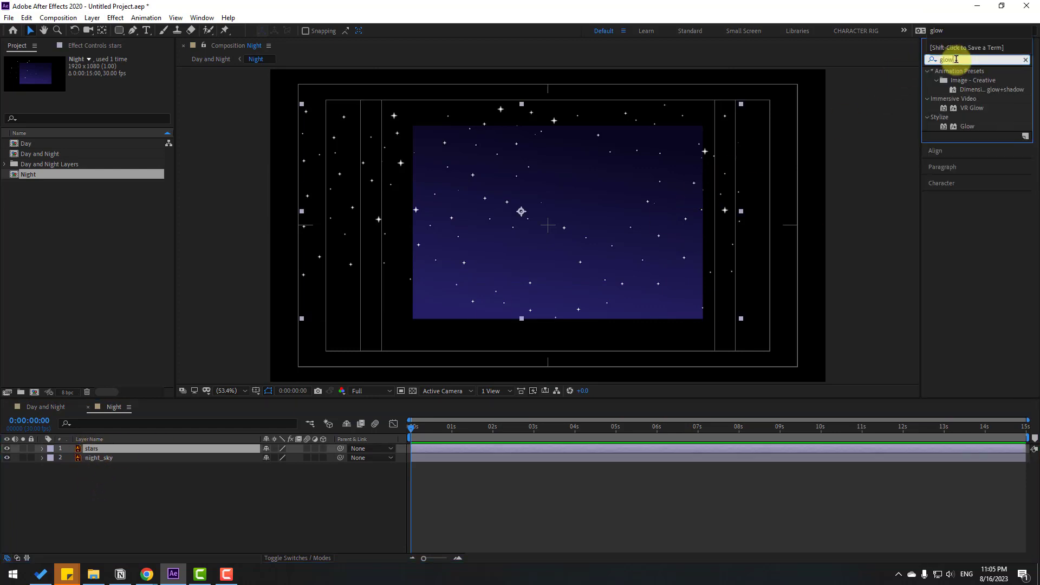
{"action": "left_click_drag", "start_coordinate": [967, 127], "coordinate": [85, 449]}
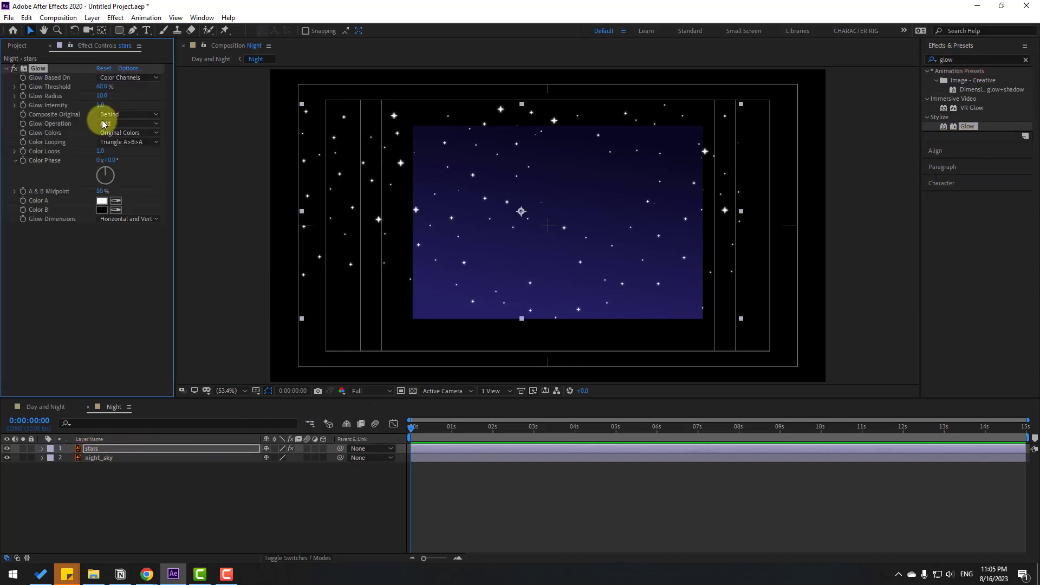
Adjust the stars' Glow effect to a threshold of 12.5%, a radius of 13 and an intensity of 5.3
{"action": "left_click_drag", "start_coordinate": [102, 96], "coordinate": [190, 88]}
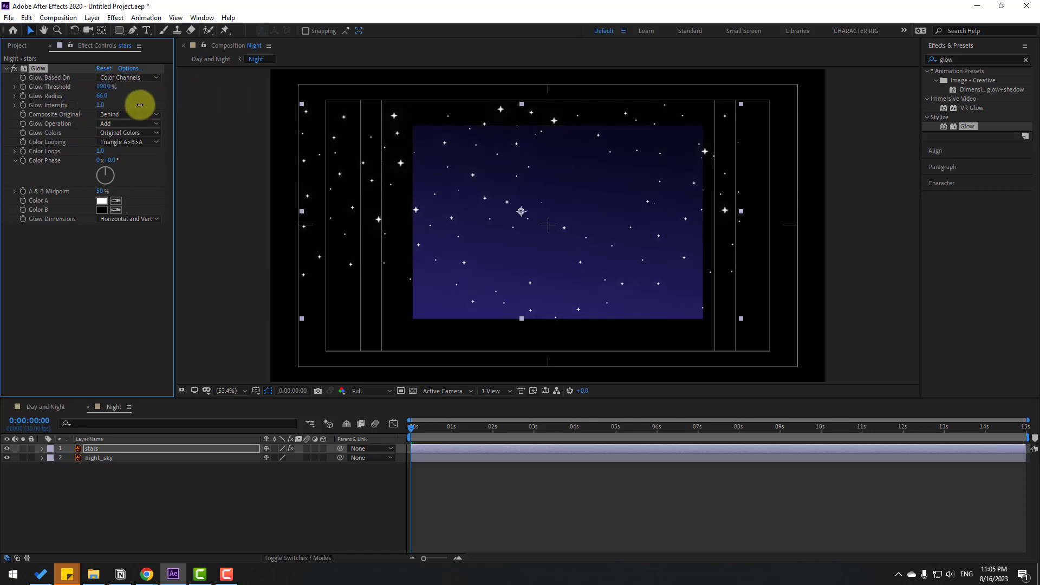
{"action": "left_click_drag", "start_coordinate": [100, 105], "coordinate": [192, 122]}
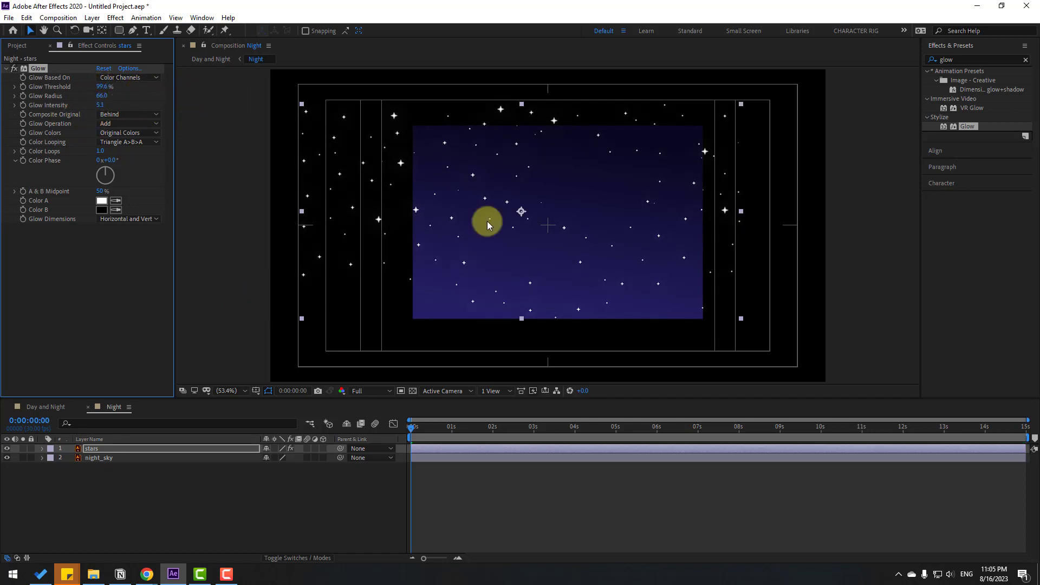
{"action": "key", "text": "period"}
{"action": "key", "text": "period"}
{"action": "key", "text": "period"}
{"action": "left_click_drag", "start_coordinate": [102, 96], "coordinate": [24, 108]}
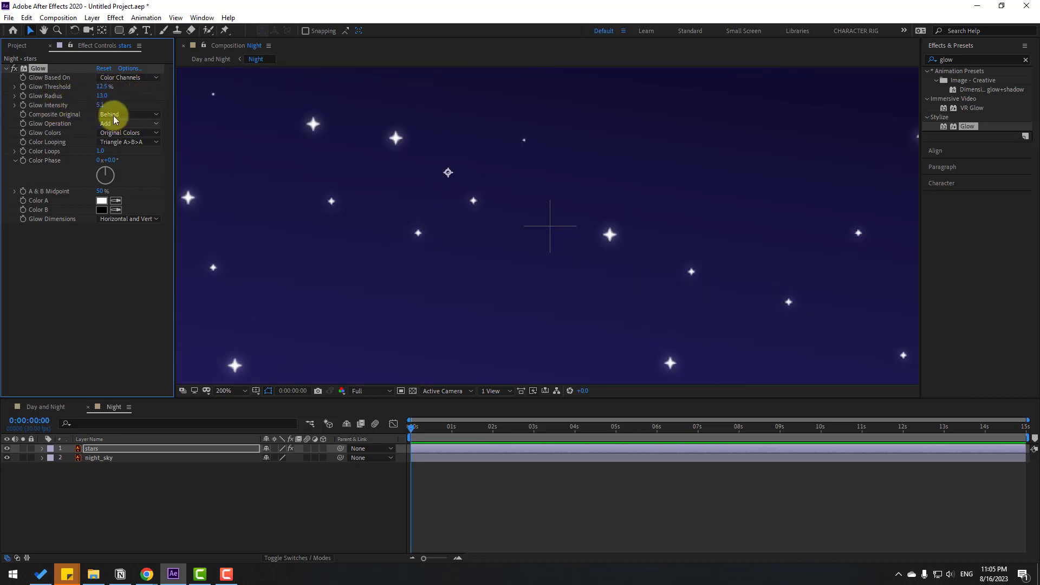
Set the stars' Glow to radius 17 and intensity 3.9, and add a duplicate of the effect with a radius of 62
{"action": "mouse_move", "coordinate": [102, 106]}
{"action": "left_mouse_down"}
{"action": "mouse_move", "coordinate": [34, 116]}
{"action": "mouse_move", "coordinate": [70, 119]}
{"action": "mouse_move", "coordinate": [100, 105]}
{"action": "left_mouse_up"}
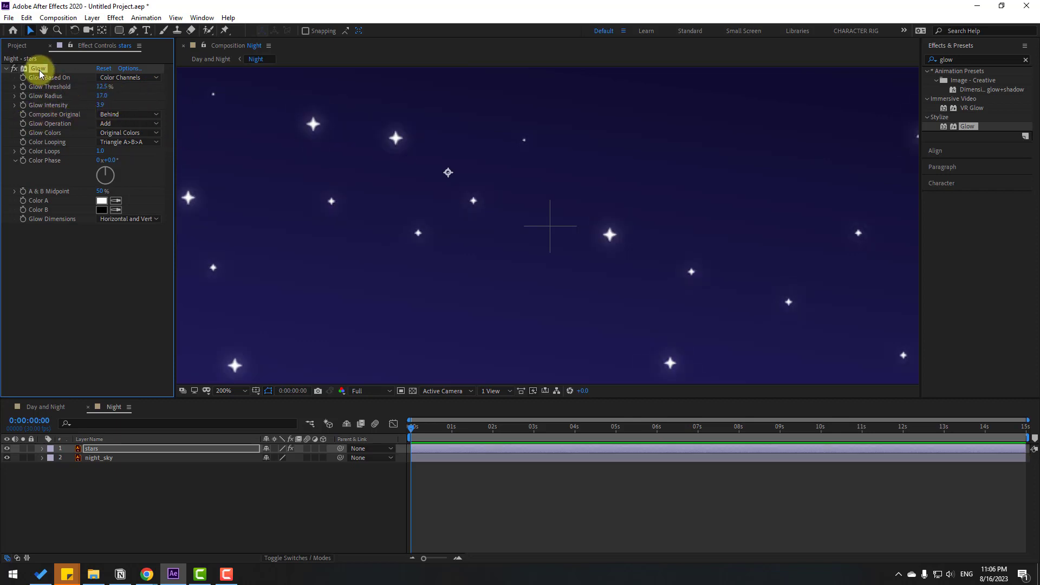
{"action": "key", "text": "ctrl+d"}
{"action": "scroll", "coordinate": [508, 248], "scroll_direction": "down", "scroll_amount": 4}
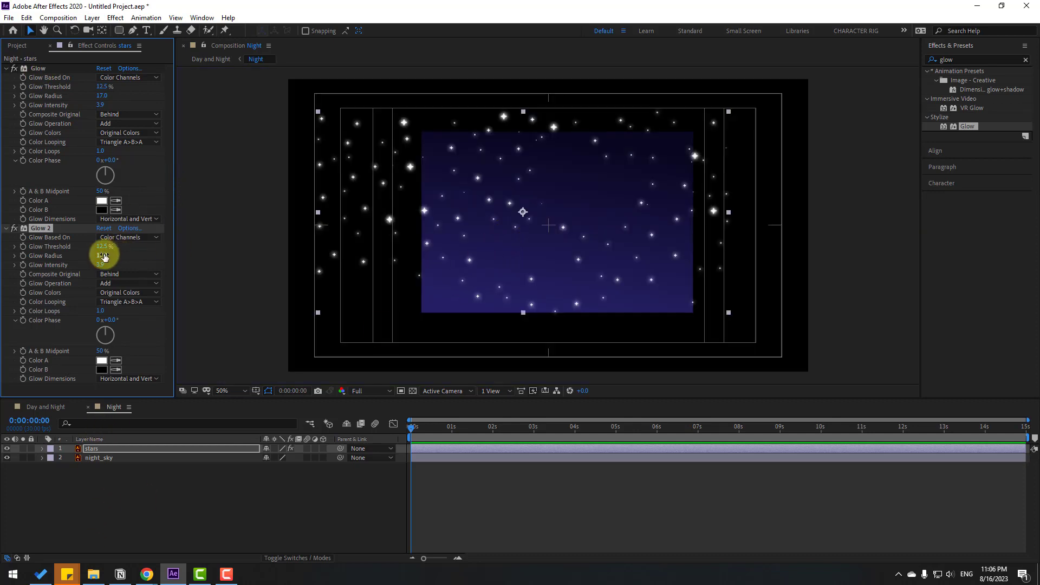
{"action": "left_click_drag", "start_coordinate": [102, 255], "coordinate": [116, 249]}
{"action": "left_click", "coordinate": [81, 471]}
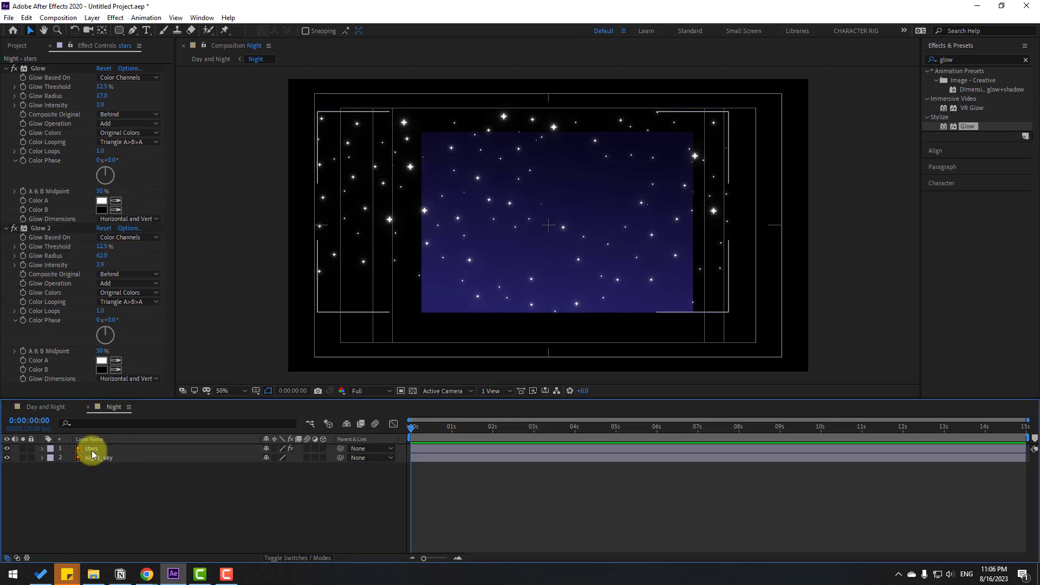
Keyframe the stars layer's opacity at 100% at the start and 75% at frame 10
{"action": "left_click", "coordinate": [92, 451]}
{"action": "key", "text": "t"}
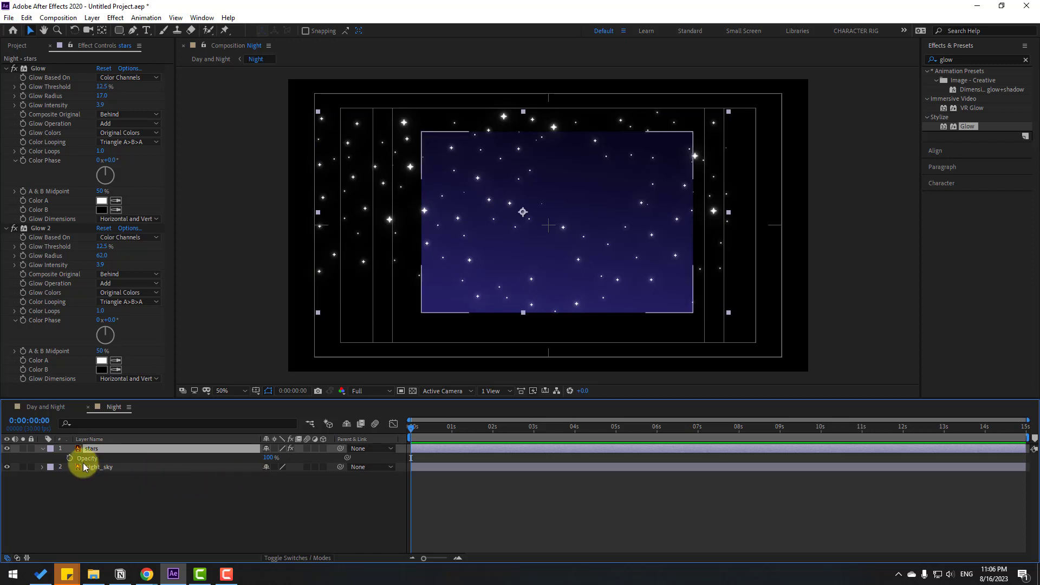
{"action": "left_click", "coordinate": [69, 458]}
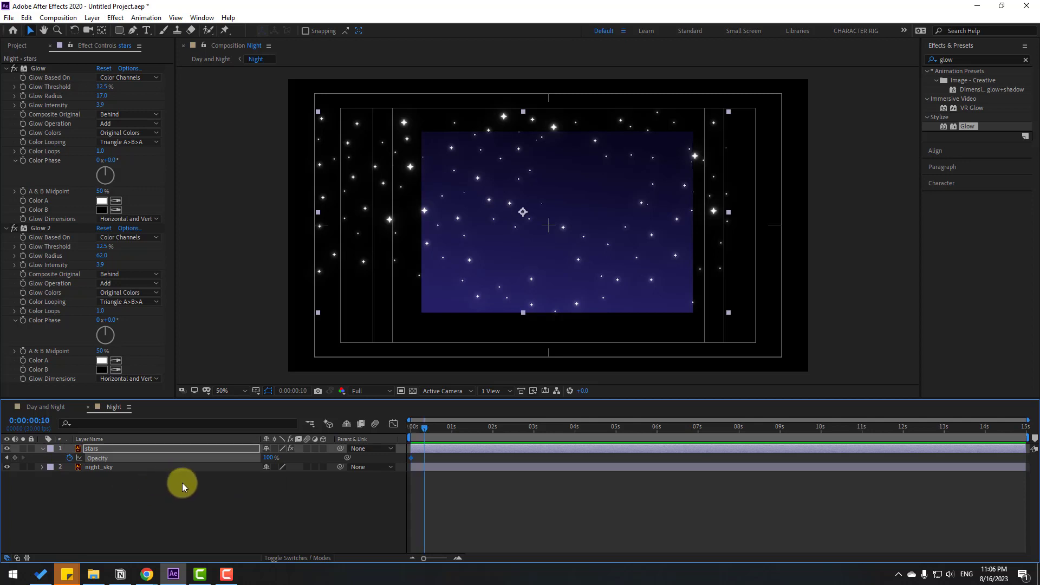
{"action": "left_click", "coordinate": [270, 459]}
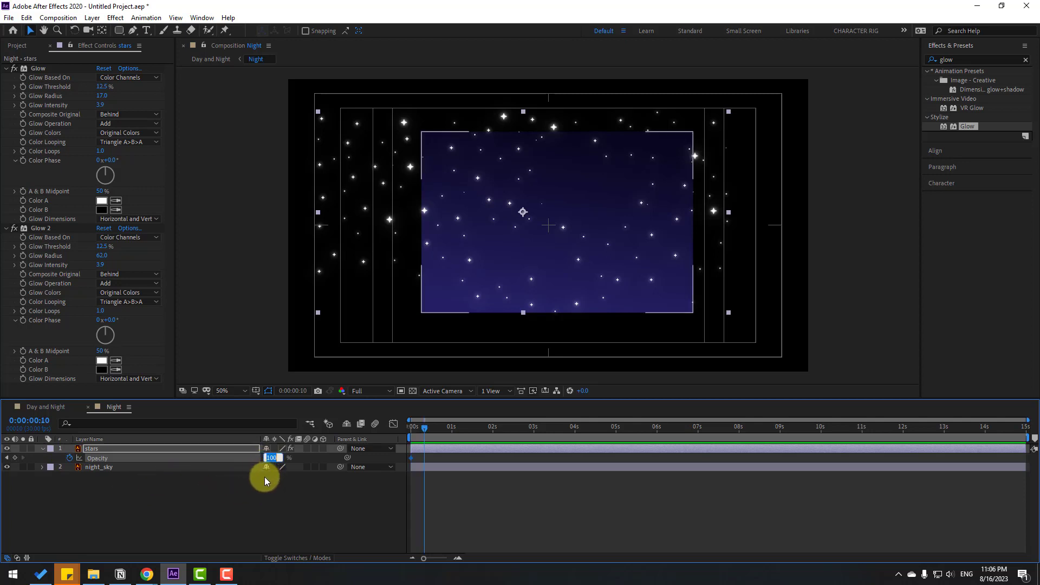
{"action": "type", "text": "75"}
{"action": "key", "text": "Return"}
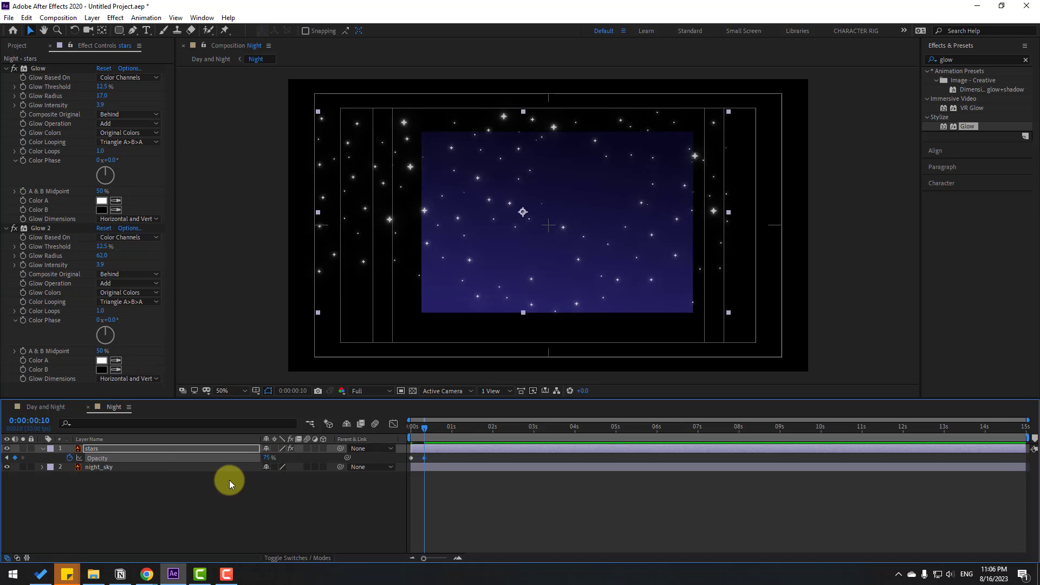
Continue the stars' opacity keyframes with 100% at 0:20, 50% at 1:00, 80% at 1:10 and 100% at 1:20
{"action": "key", "text": "shift+Page_Down"}
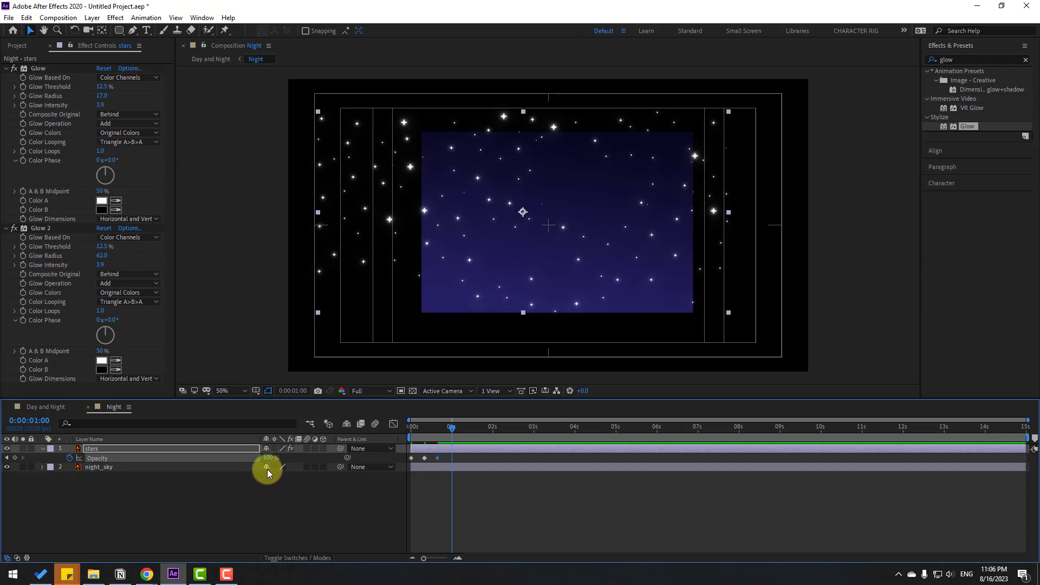
{"action": "left_click", "coordinate": [268, 458]}
{"action": "type", "text": "50"}
{"action": "key", "text": "Return"}
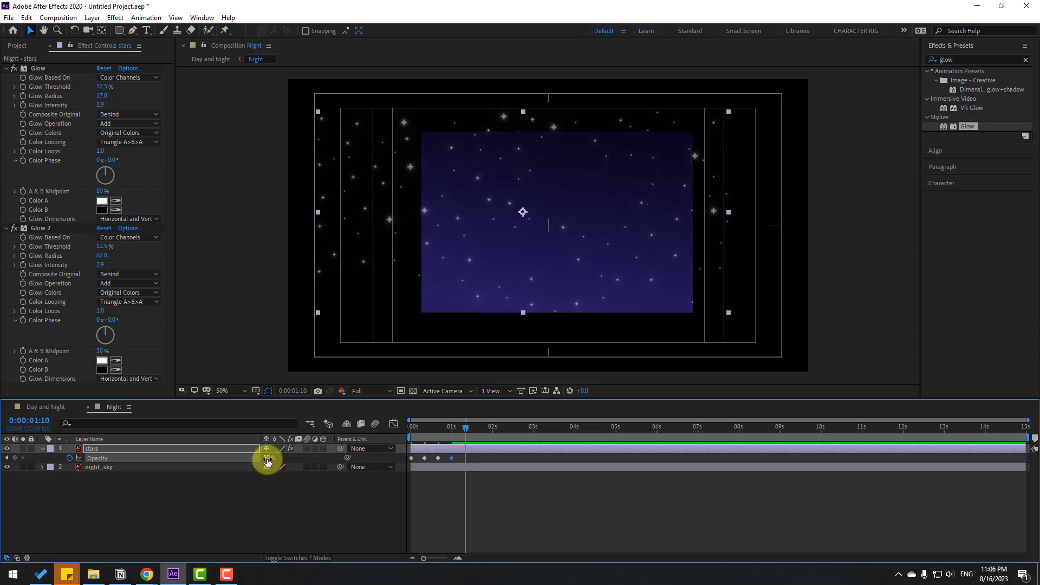
{"action": "left_click", "coordinate": [268, 458]}
{"action": "type", "text": "80"}
{"action": "key", "text": "Return"}
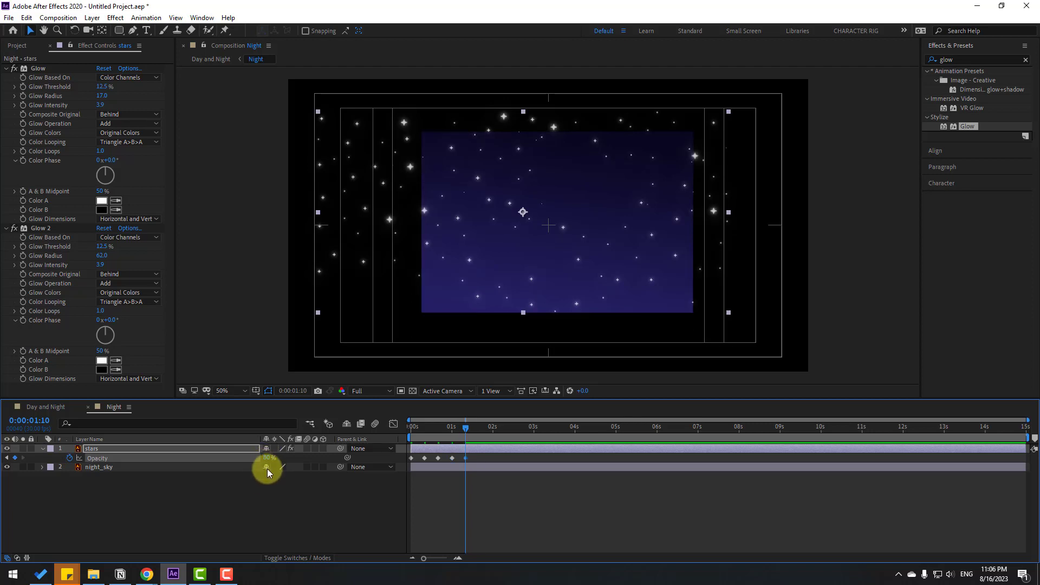
{"action": "key", "text": "shift+Page_Down"}
{"action": "left_click", "coordinate": [268, 459]}
{"action": "type", "text": "100"}
{"action": "key", "text": "Return"}
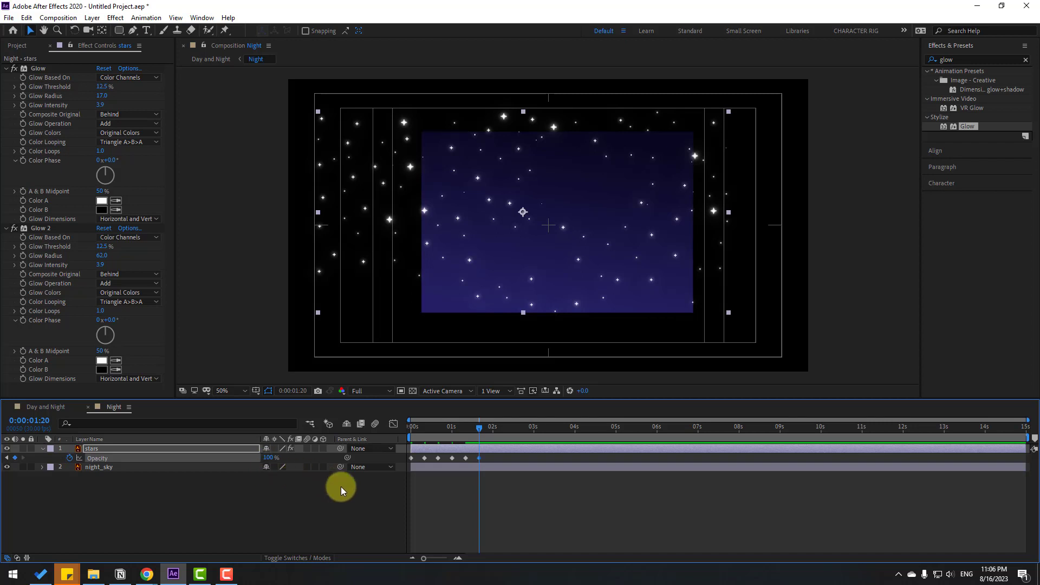
Preview the twinkle and apply Easy Ease to all of the stars' opacity keyframes
{"action": "left_click", "coordinate": [517, 480]}
{"action": "key", "text": "space"}
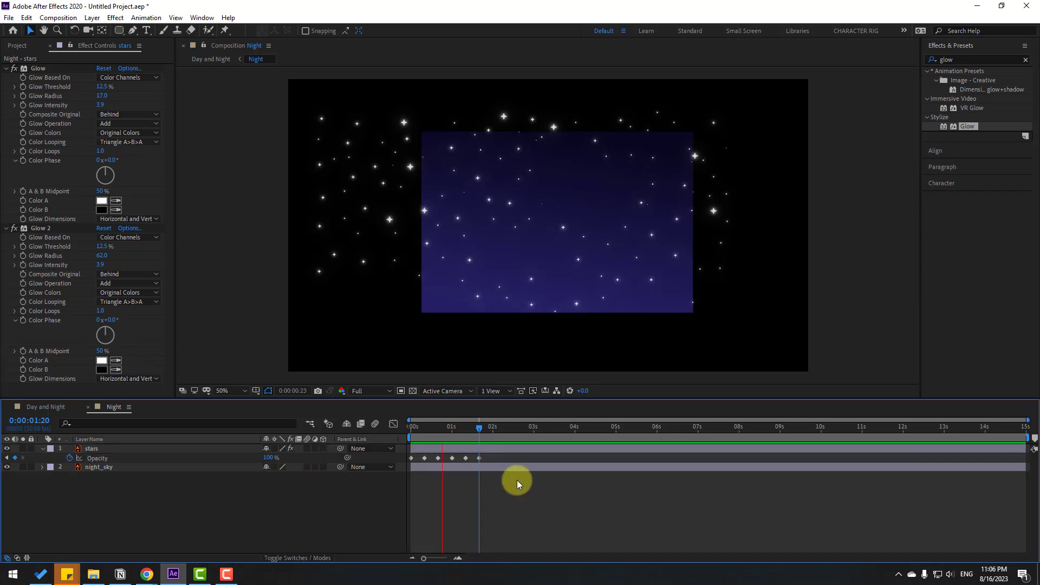
{"action": "left_click_drag", "start_coordinate": [492, 460], "coordinate": [408, 459]}
{"action": "right_click", "coordinate": [411, 458]}
{"action": "mouse_move", "coordinate": [426, 449]}
{"action": "left_click", "coordinate": [583, 487]}
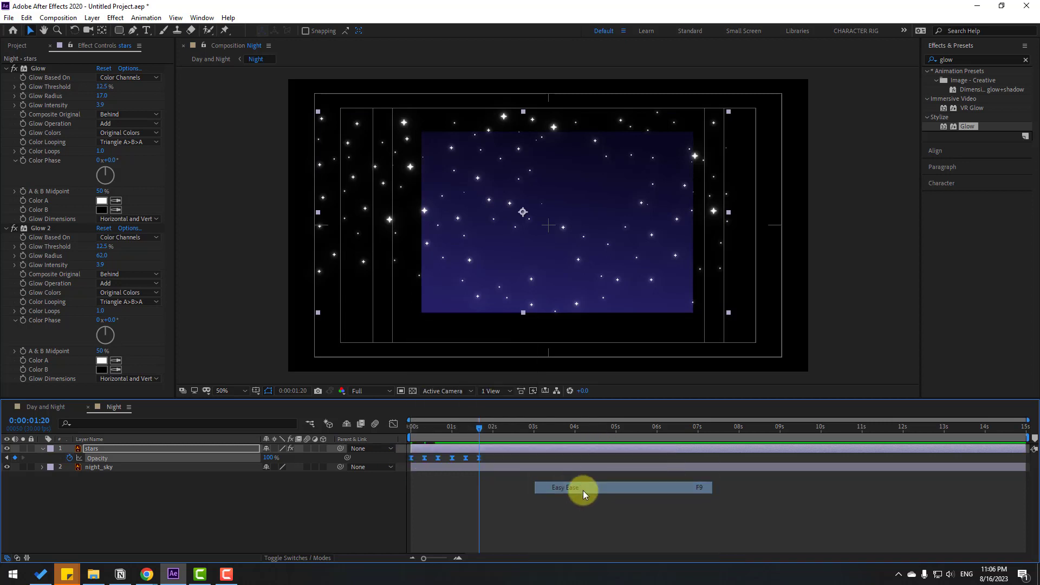
Copy the stars' opacity keyframes and paste them end to end until the twinkle reaches the 10-second mark
{"action": "key", "text": "ctrl+c"}
{"action": "key", "text": "ctrl+v"}
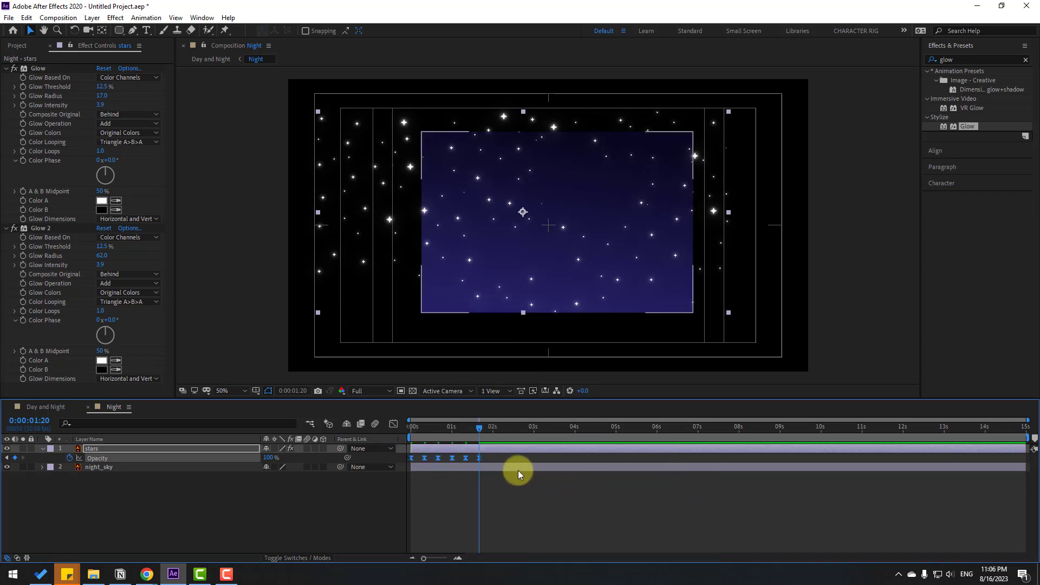
{"action": "left_click", "coordinate": [547, 429]}
{"action": "key", "text": "ctrl+v"}
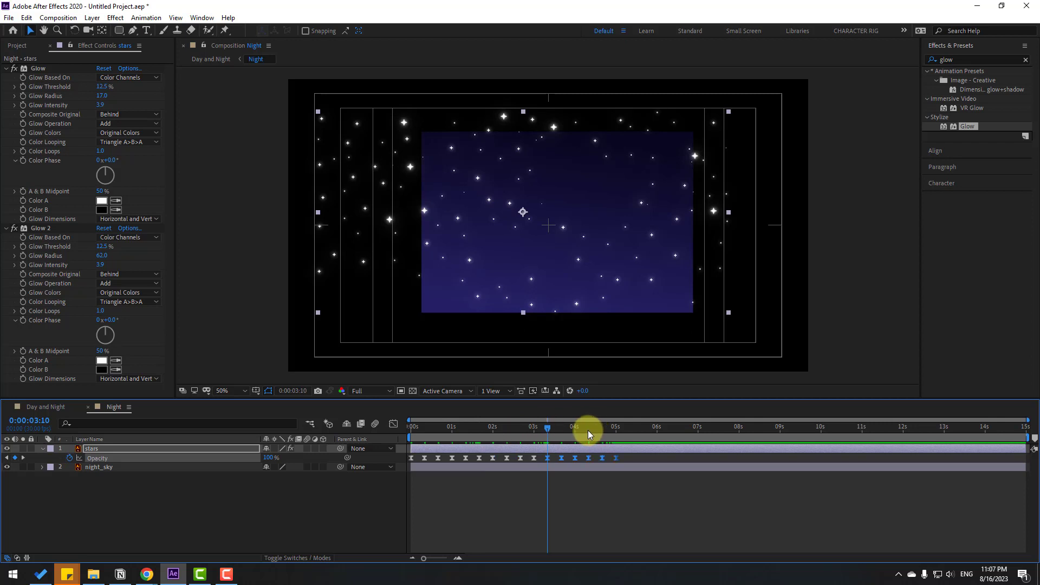
{"action": "left_click_drag", "start_coordinate": [604, 430], "coordinate": [617, 430]}
{"action": "key", "text": "ctrl+v"}
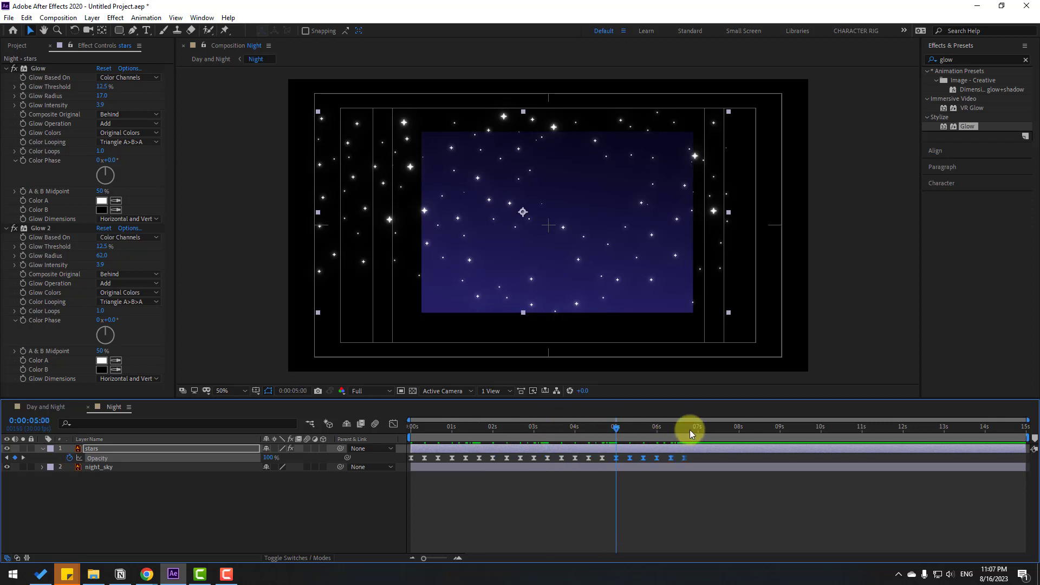
{"action": "left_click_drag", "start_coordinate": [701, 429], "coordinate": [753, 428]}
{"action": "key", "text": "ctrl+v"}
{"action": "key", "text": "ctrl+v"}
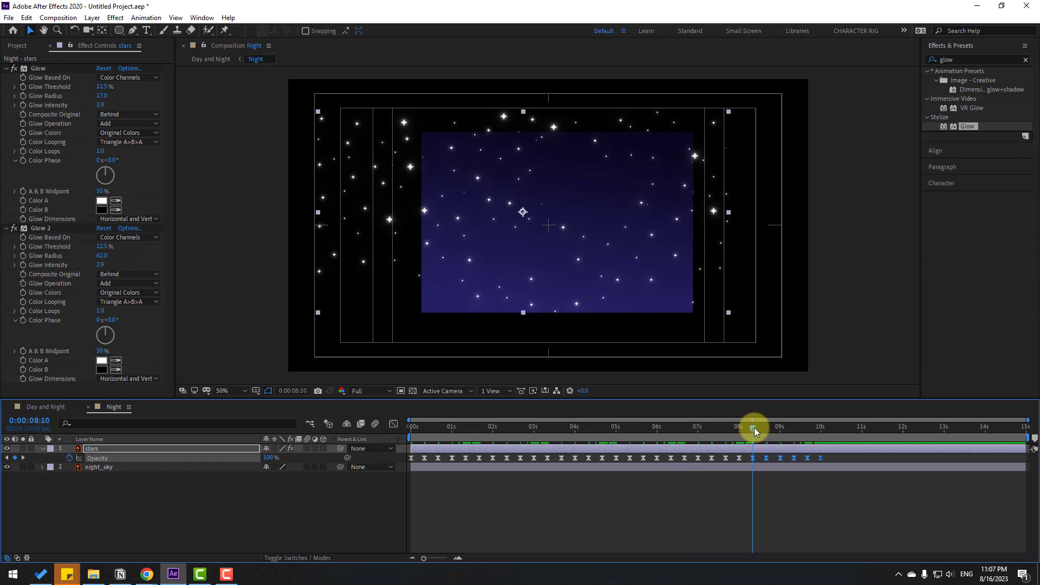
Play back the twinkling stars from the start of the Night composition and collapse the layer's keyframed properties
{"action": "left_click", "coordinate": [505, 506]}
{"action": "key", "text": "Home"}
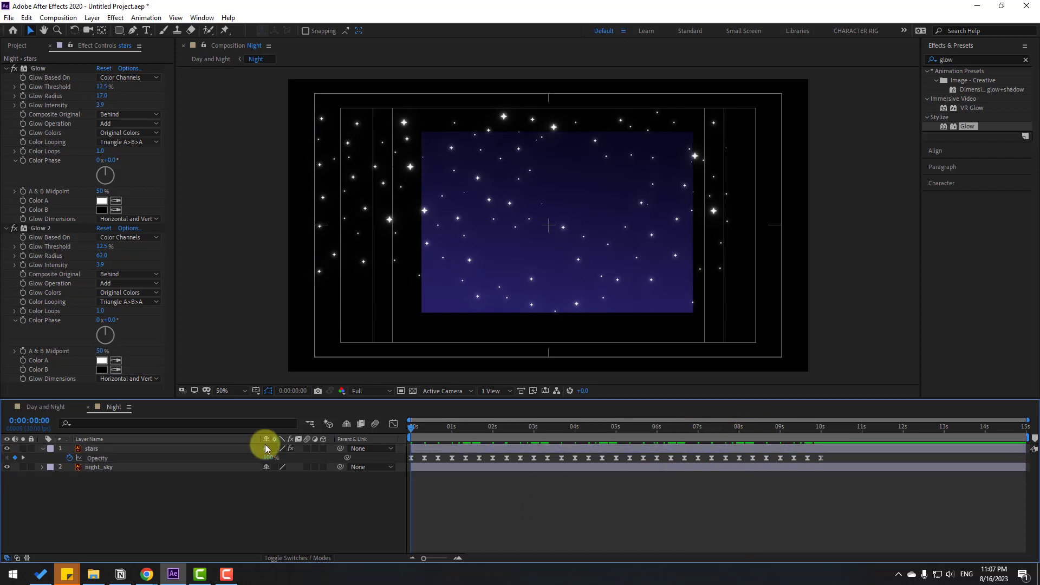
{"action": "key", "text": "slash"}
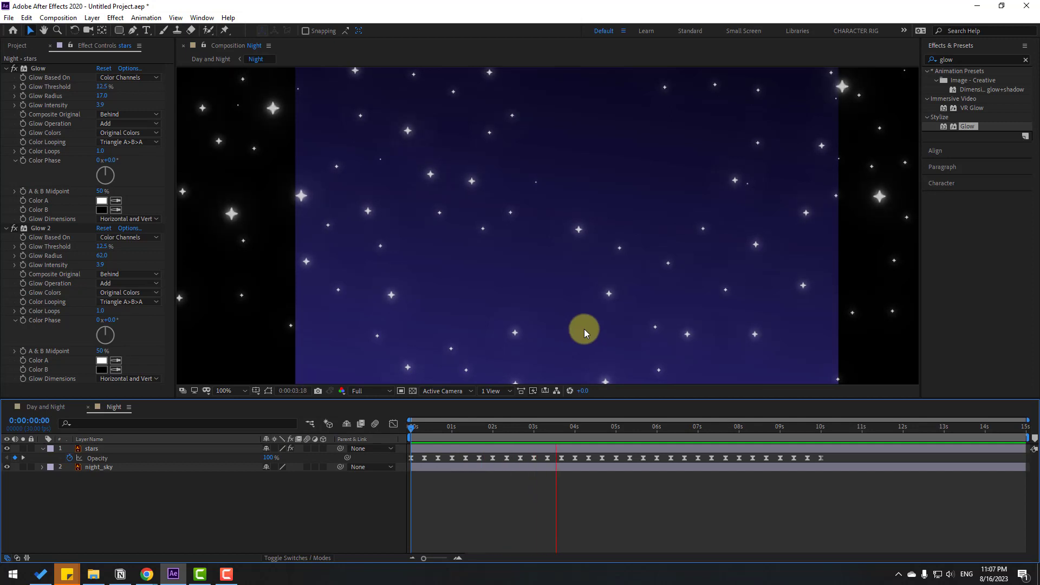
{"action": "key", "text": "space"}
{"action": "key", "text": "u"}
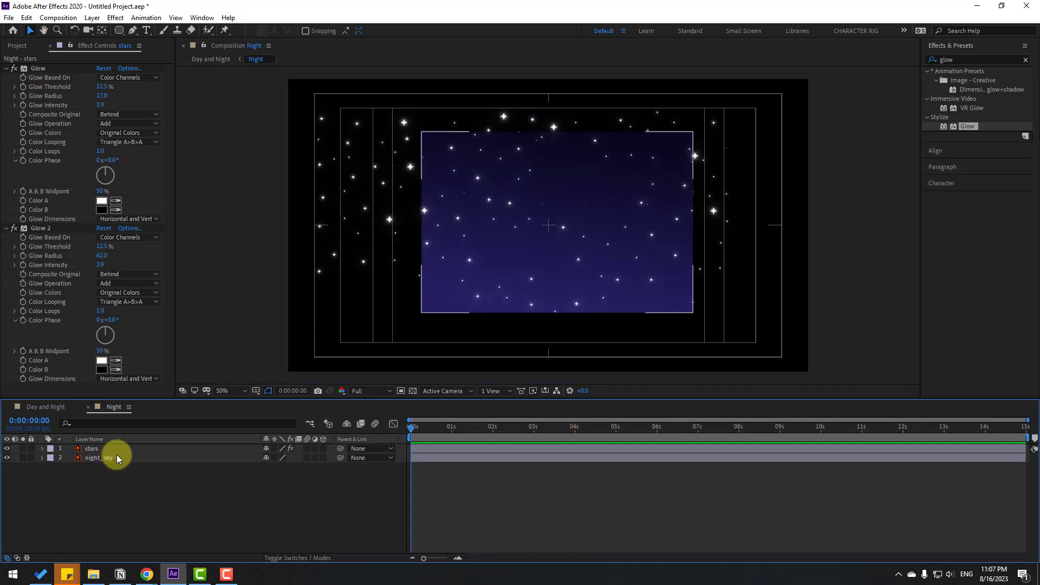
In the Day and Night composition, move the switch layer beneath Night and place a duplicate of it directly above Night
{"action": "left_click", "coordinate": [45, 407]}
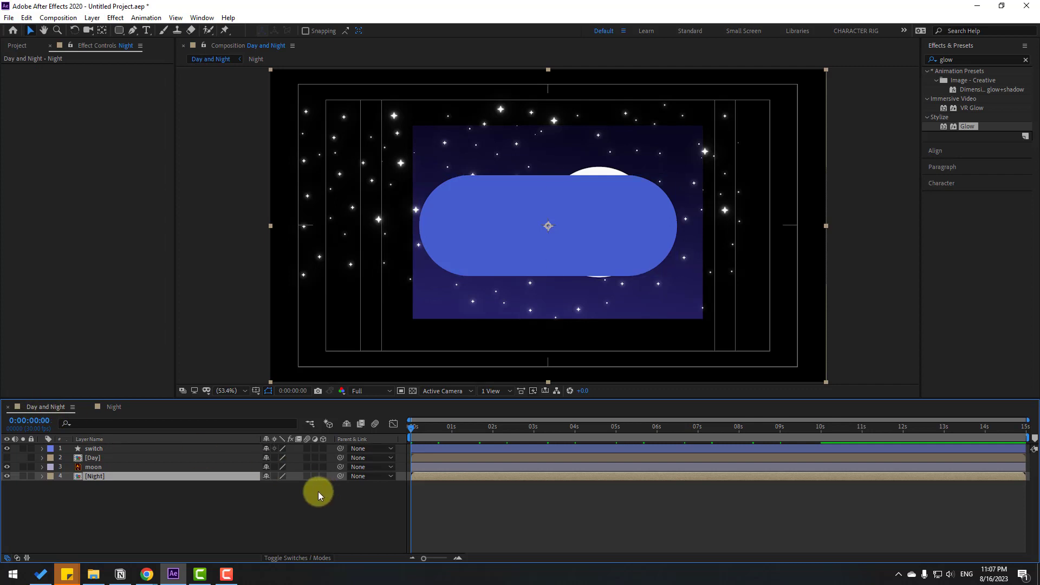
{"action": "left_click", "coordinate": [181, 523]}
{"action": "left_click_drag", "start_coordinate": [99, 448], "coordinate": [106, 490]}
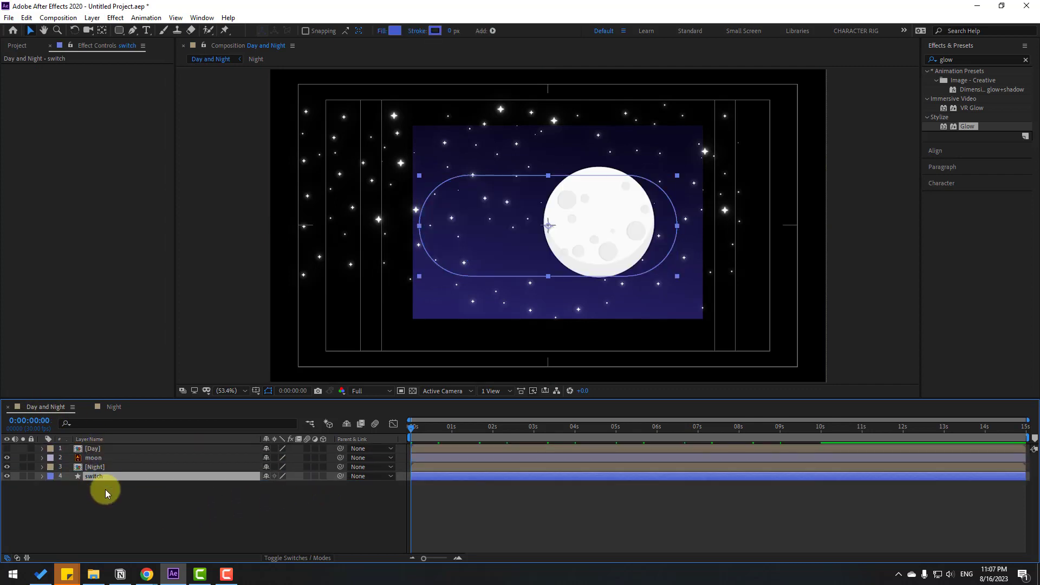
{"action": "key", "text": "ctrl+d"}
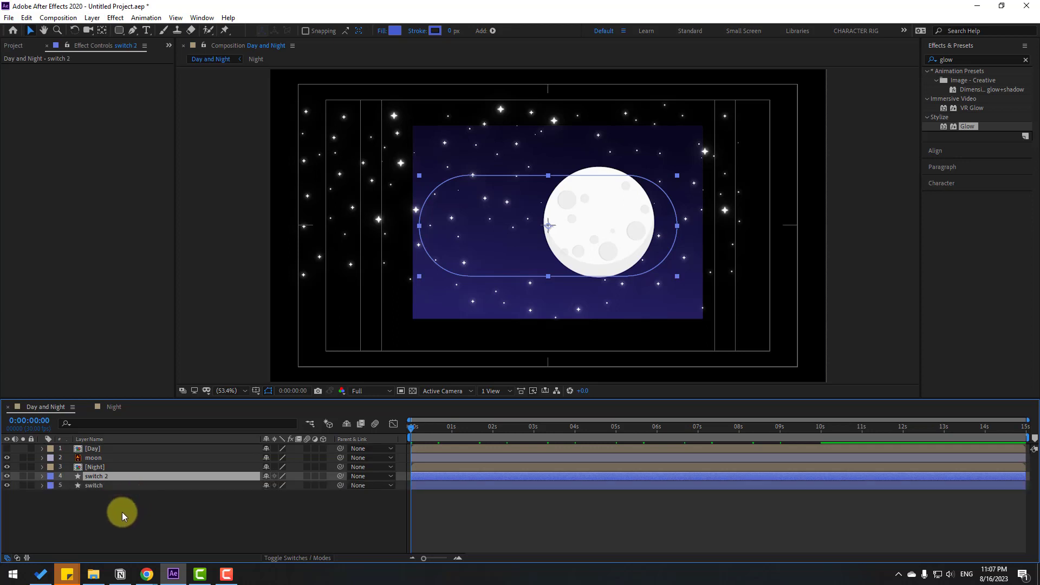
{"action": "left_click_drag", "start_coordinate": [99, 481], "coordinate": [104, 479]}
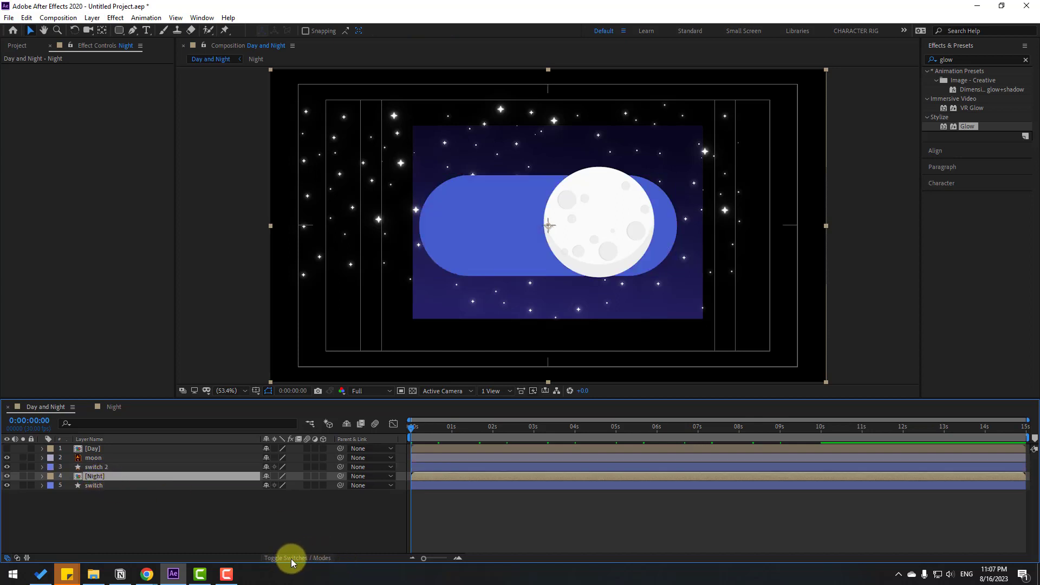
Set the Night layer's track matte to Alpha Matte "switch 2"
{"action": "left_click", "coordinate": [311, 556]}
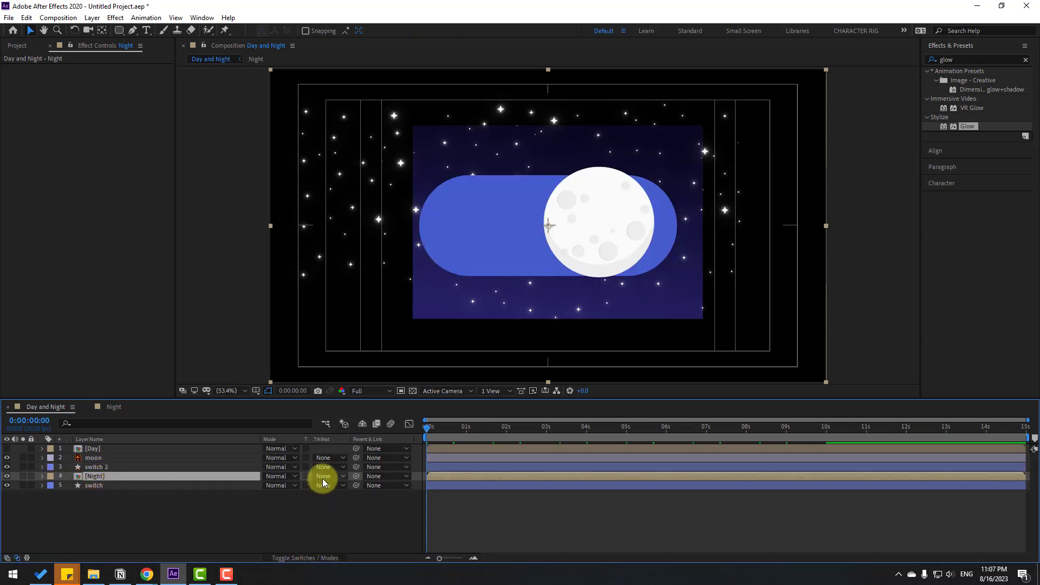
{"action": "left_click", "coordinate": [323, 479]}
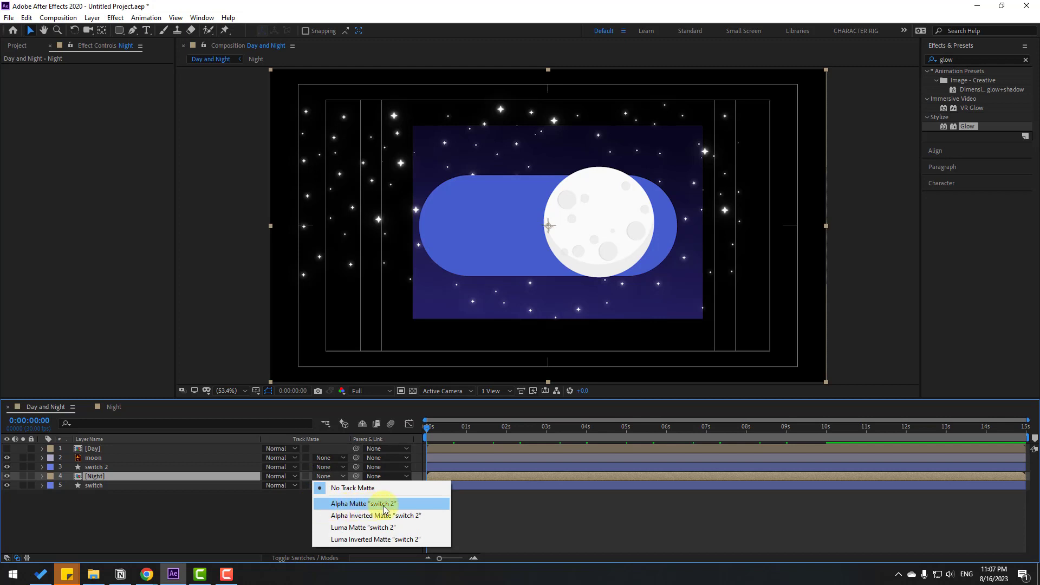
{"action": "left_click", "coordinate": [401, 505]}
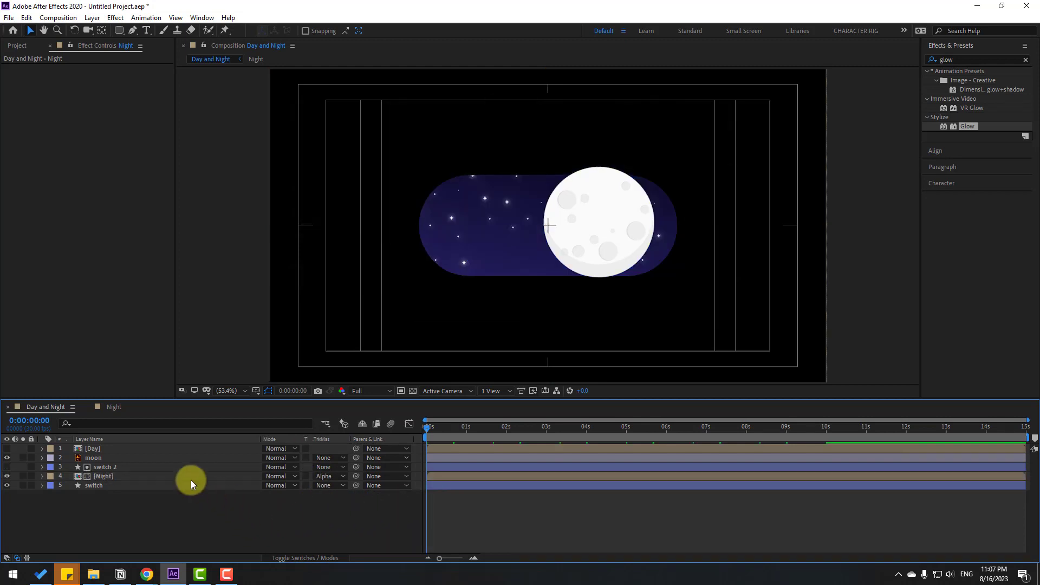
Parent the switch 2 layer to the switch layer and scale the switch layer to 104%
{"action": "left_click", "coordinate": [112, 474]}
{"action": "left_click", "coordinate": [112, 467]}
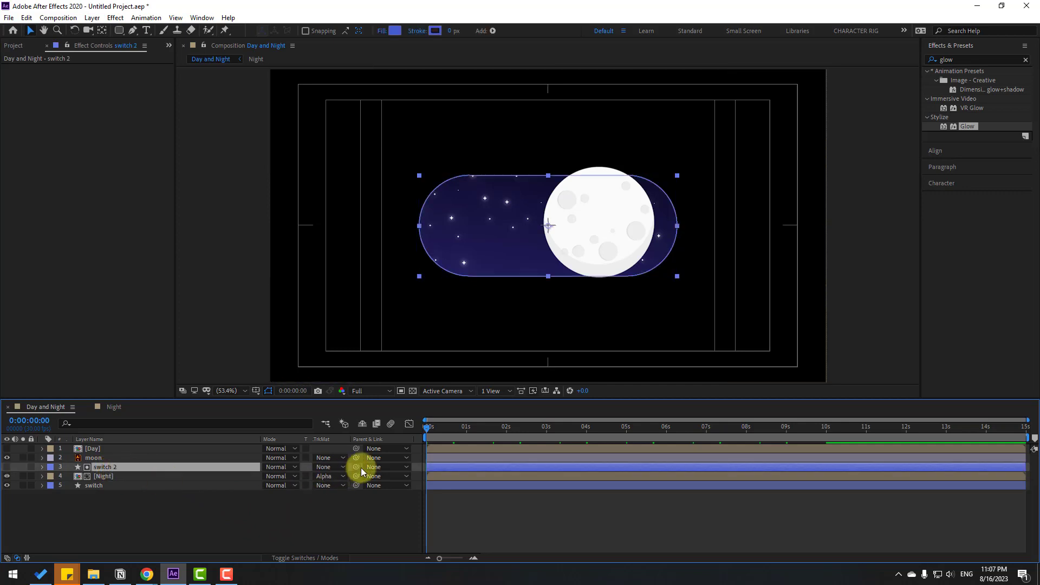
{"action": "left_click_drag", "start_coordinate": [356, 468], "coordinate": [96, 489]}
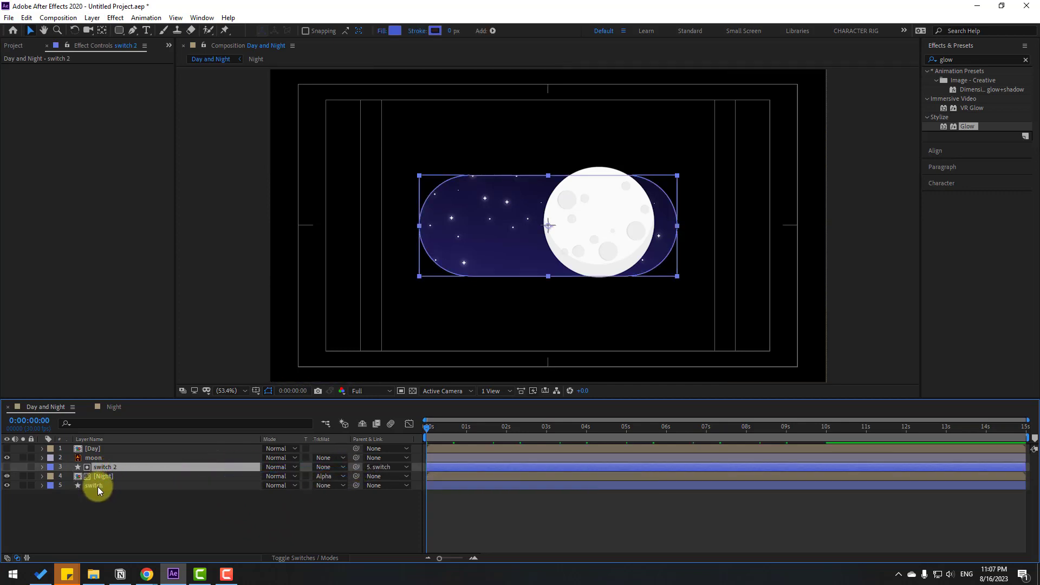
{"action": "left_click", "coordinate": [97, 487]}
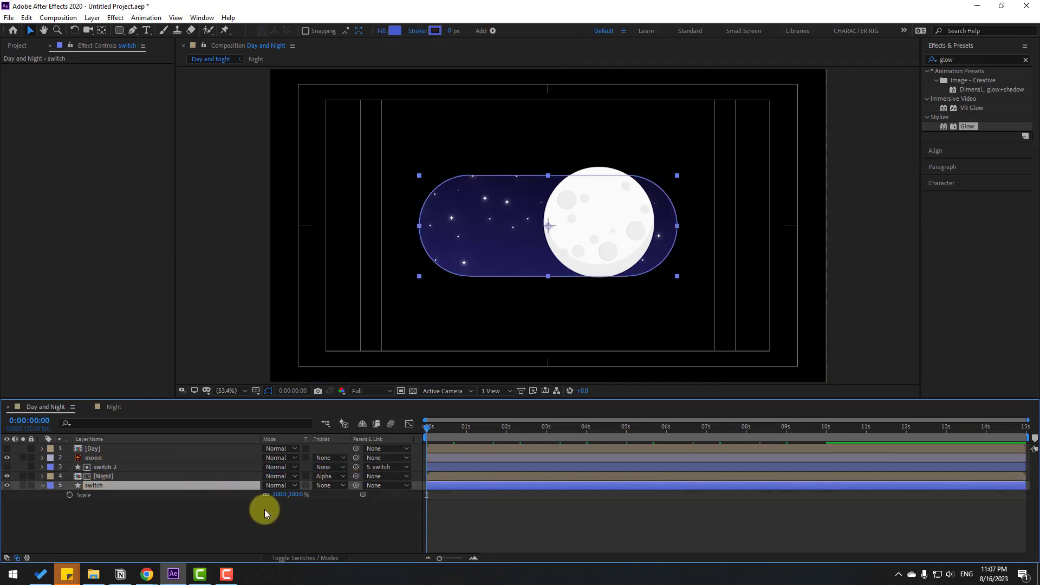
{"action": "left_click_drag", "start_coordinate": [279, 494], "coordinate": [272, 505]}
{"action": "left_click", "coordinate": [304, 531]}
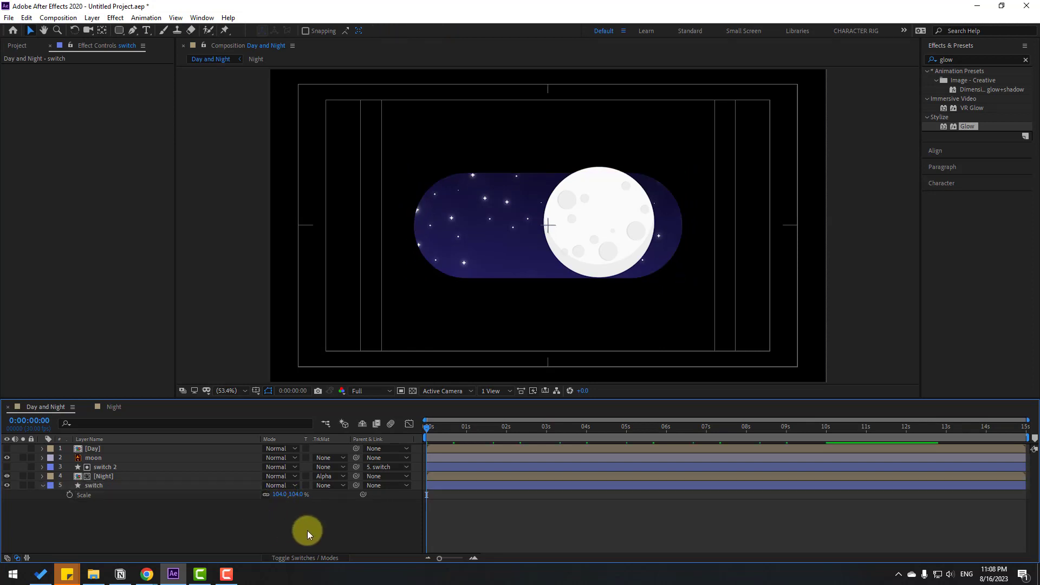
Scale the moon layer to 93% and fit it into the right end of the switch shape
{"action": "left_click", "coordinate": [103, 459]}
{"action": "scroll", "coordinate": [618, 283], "scroll_direction": "up", "scroll_amount": 2}
{"action": "left_click_drag", "start_coordinate": [534, 261], "coordinate": [573, 267]}
{"action": "key", "text": "s"}
{"action": "left_click_drag", "start_coordinate": [280, 467], "coordinate": [275, 467]}
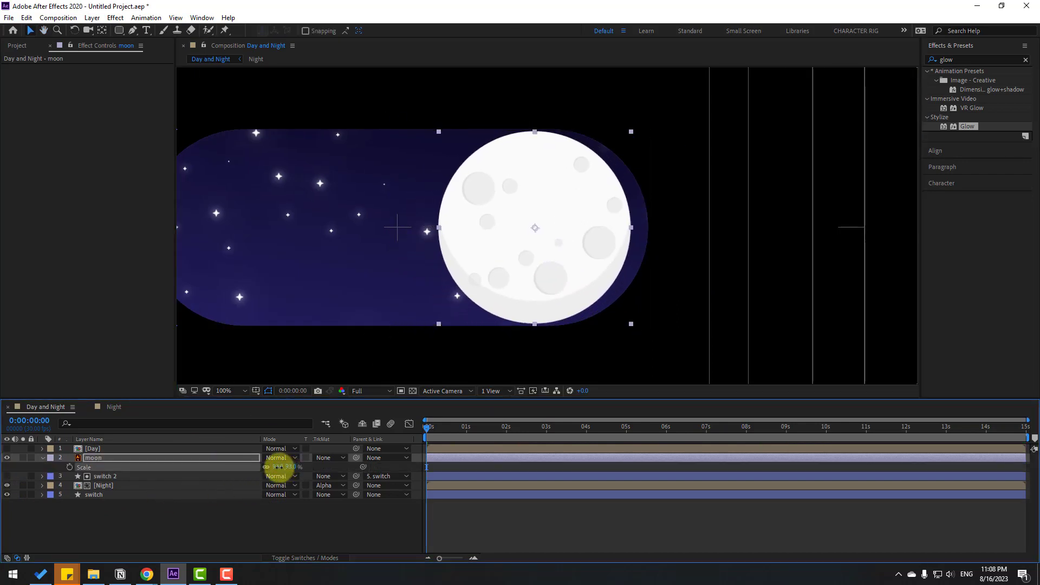
{"action": "left_click_drag", "start_coordinate": [546, 282], "coordinate": [566, 283]}
{"action": "scroll", "coordinate": [515, 302], "scroll_direction": "down", "scroll_amount": 2}
{"action": "left_click", "coordinate": [228, 391]}
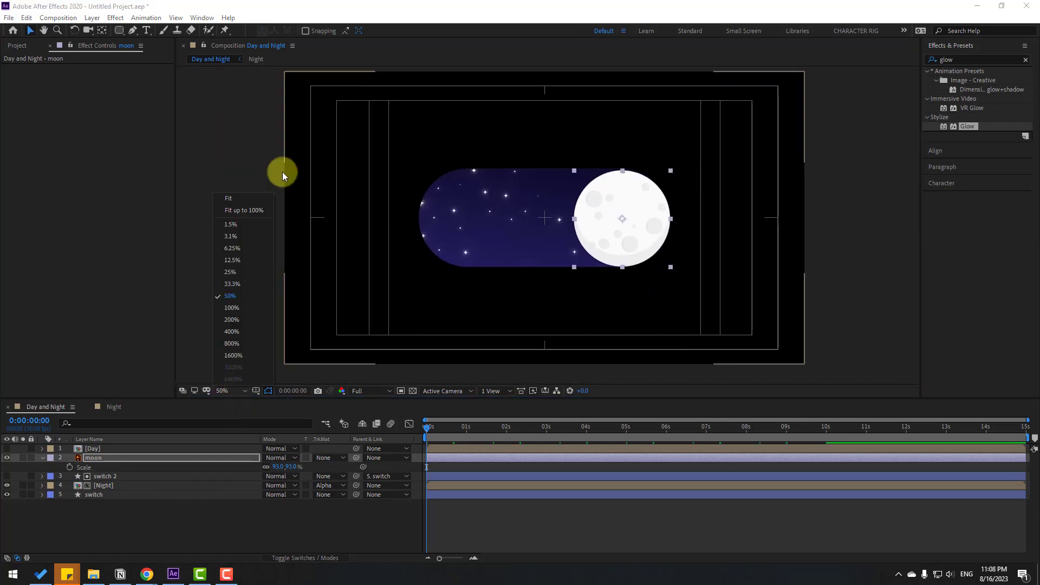
{"action": "left_click", "coordinate": [262, 214]}
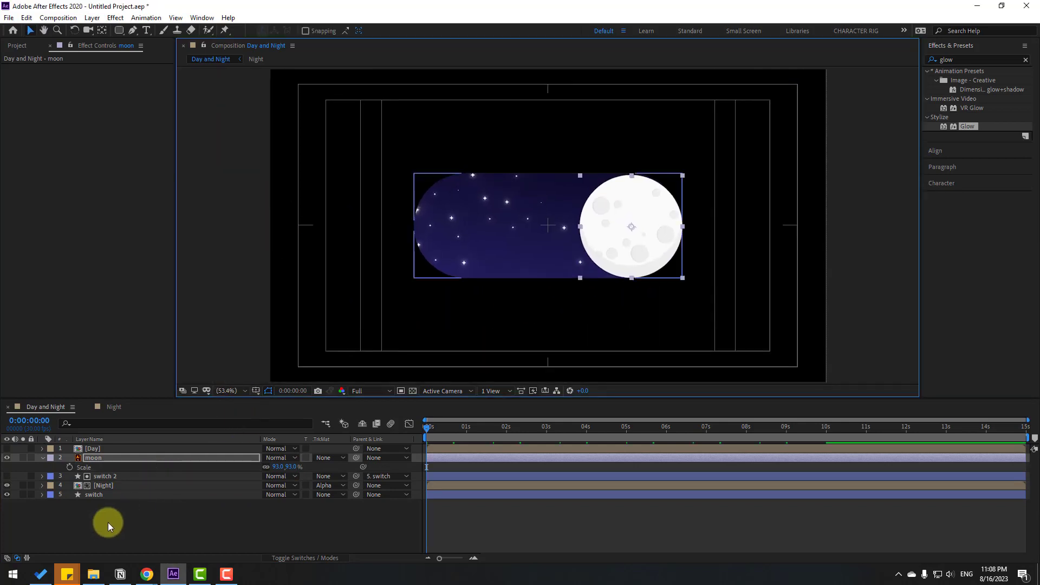
{"action": "left_click", "coordinate": [41, 458]}
Duplicate the switch 2 layer and arrange the layers so the duplicate sits directly above Day, with both beneath the moon
{"action": "left_click", "coordinate": [109, 467]}
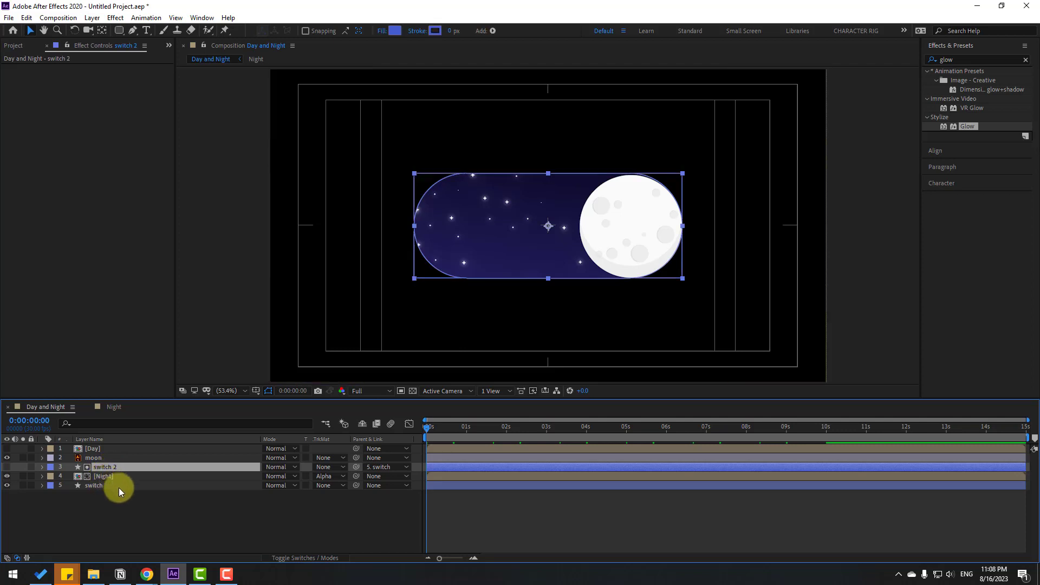
{"action": "key", "text": "ctrl+d"}
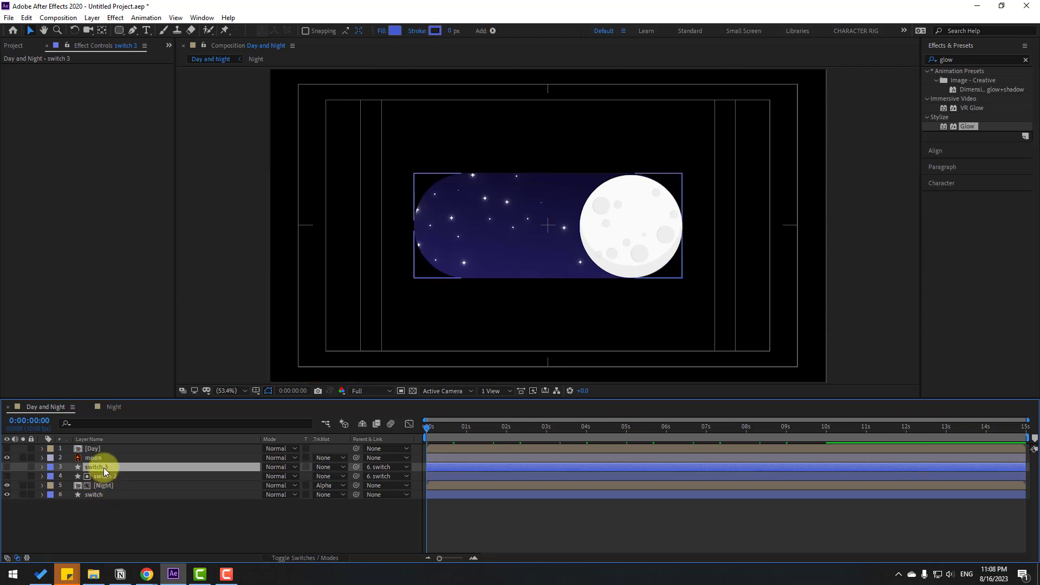
{"action": "mouse_move", "coordinate": [102, 467]}
{"action": "left_mouse_down"}
{"action": "mouse_move", "coordinate": [93, 447]}
{"action": "mouse_move", "coordinate": [109, 469]}
{"action": "left_mouse_up"}
{"action": "left_click", "coordinate": [95, 449]}
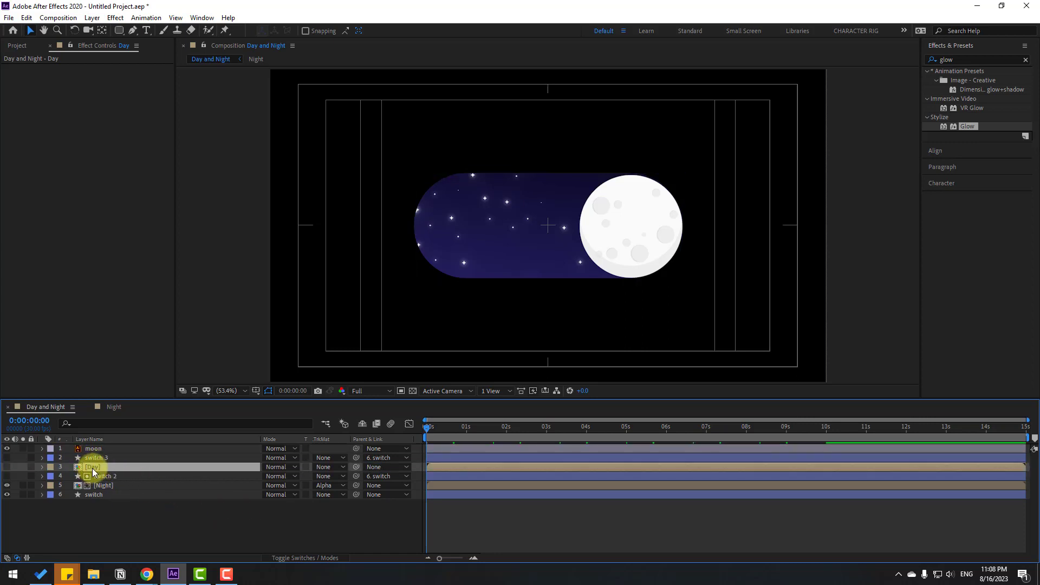
Set the Day layer's track matte to Alpha Matte "switch 3" and turn on the Day layer's visibility
{"action": "left_click", "coordinate": [323, 467]}
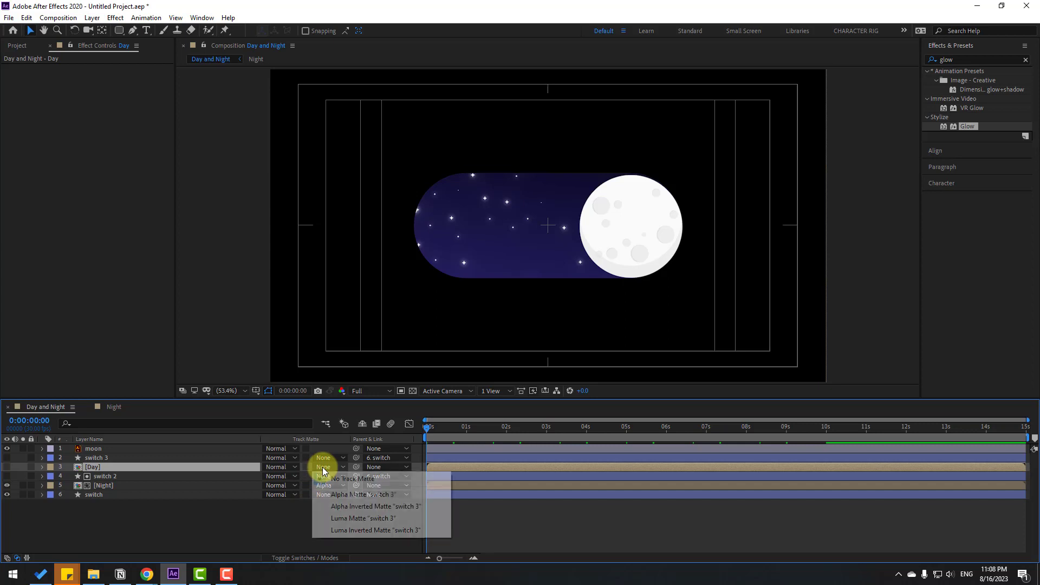
{"action": "left_click", "coordinate": [384, 494]}
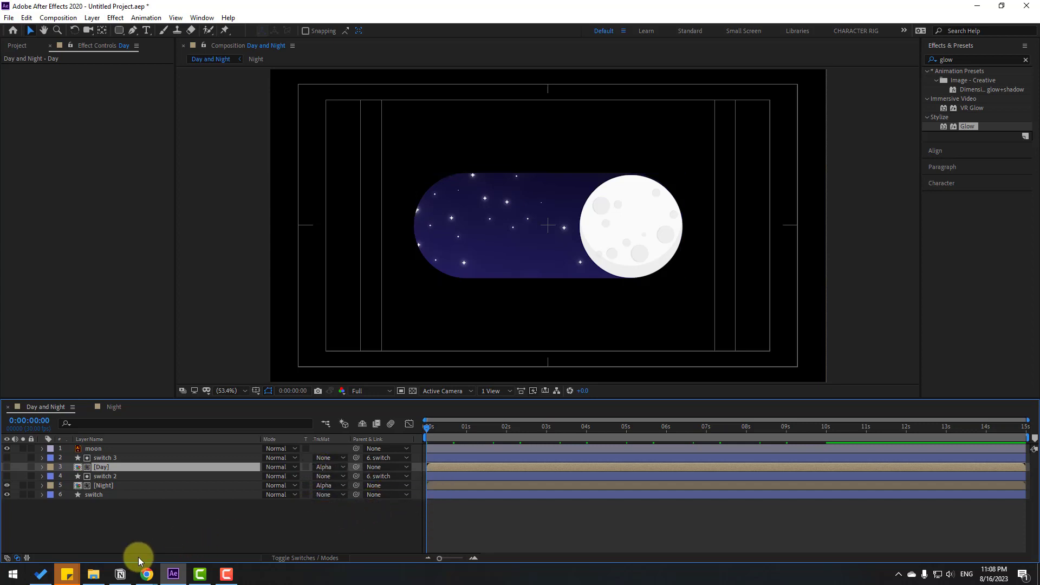
{"action": "left_click", "coordinate": [7, 467]}
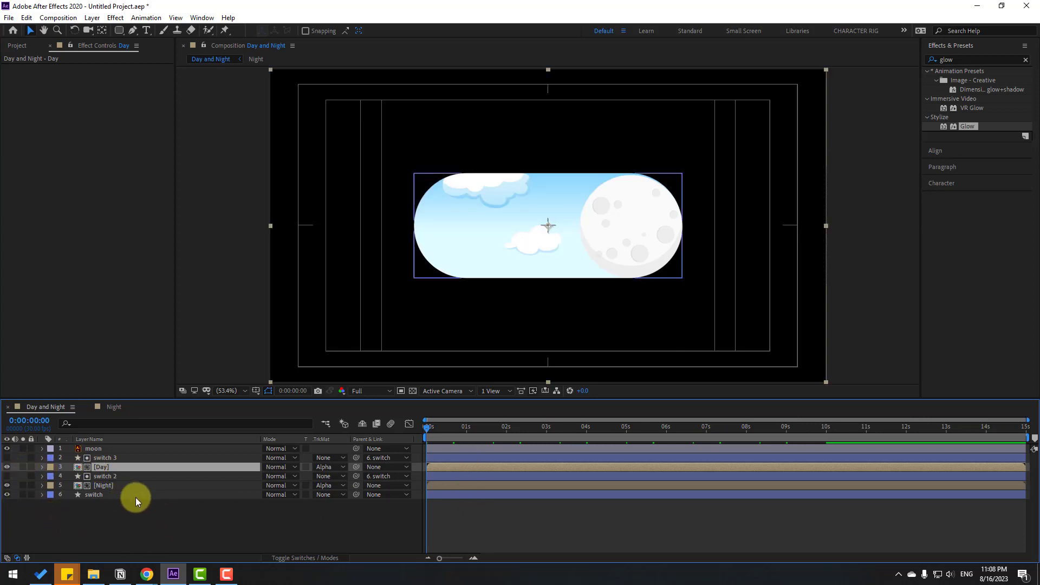
Move the moon horizontally to the left end of the switch, setting its X position to 677.7
{"action": "left_click", "coordinate": [90, 449]}
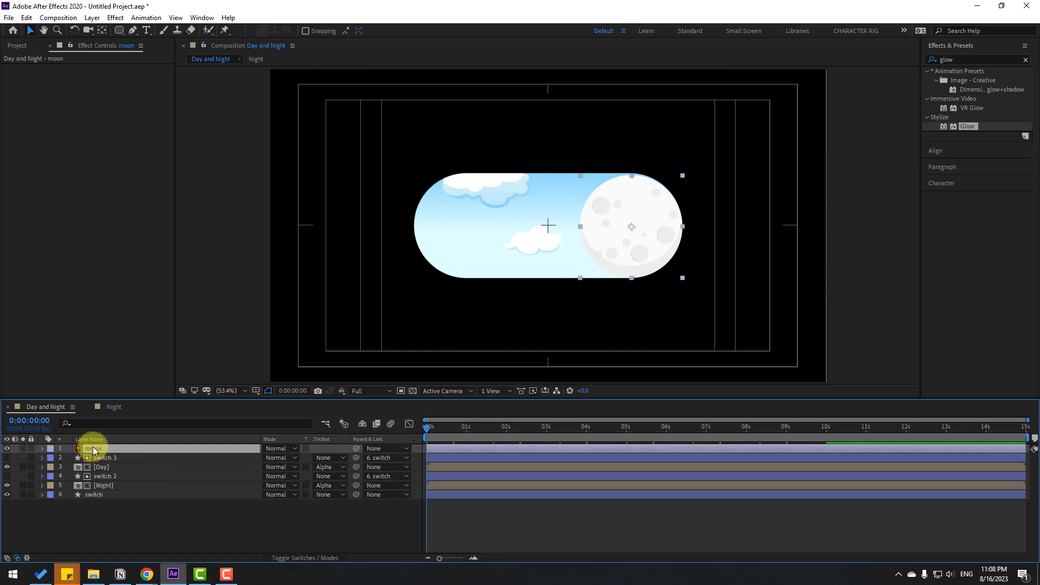
{"action": "key", "text": "p"}
{"action": "left_click_drag", "start_coordinate": [271, 457], "coordinate": [11, 499]}
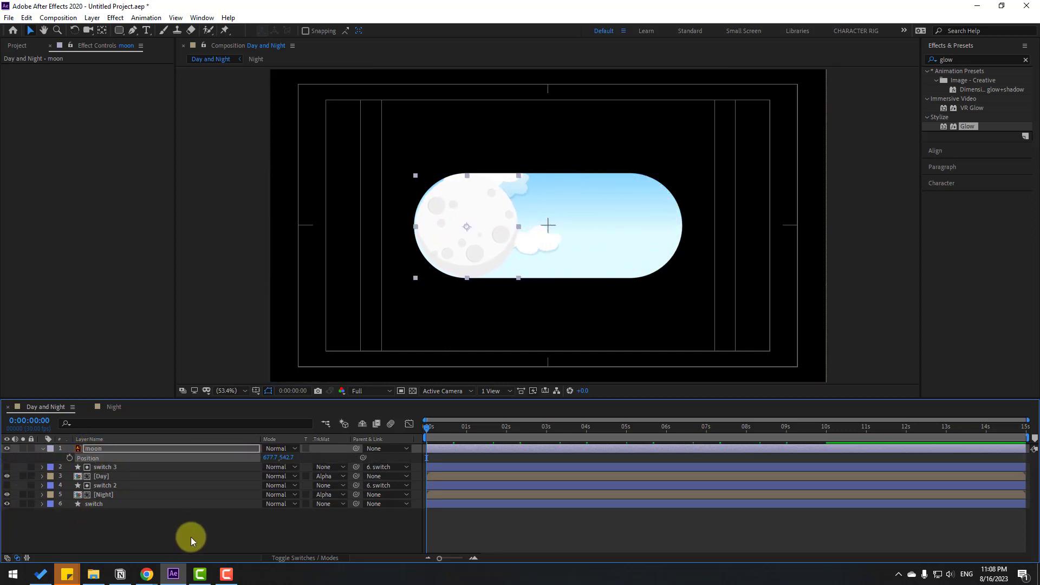
Set the Day layer's opacity to 0%
{"action": "left_click", "coordinate": [103, 476]}
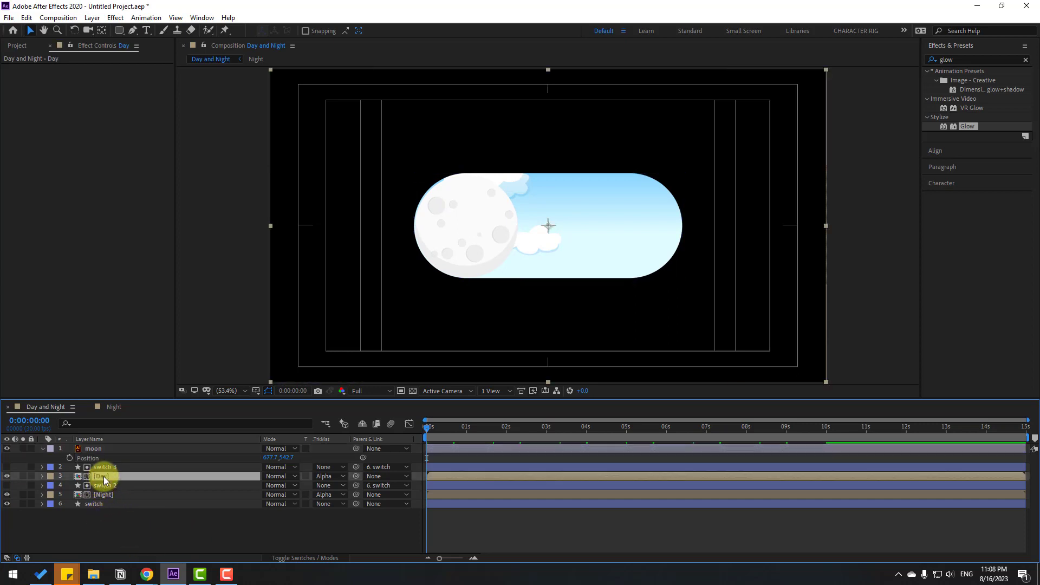
{"action": "key", "text": "t"}
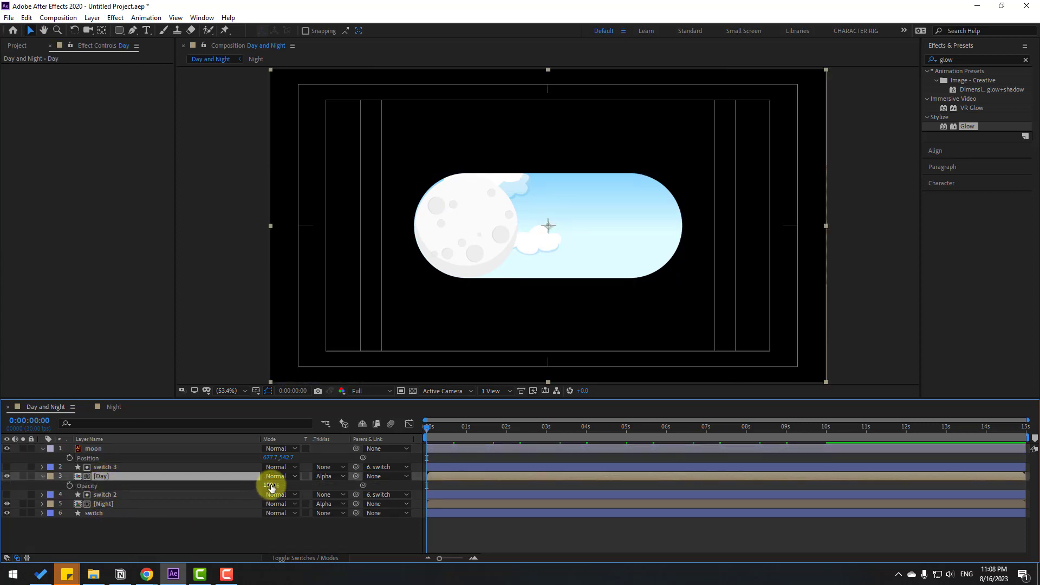
{"action": "type", "text": "0"}
{"action": "key", "text": "Return"}
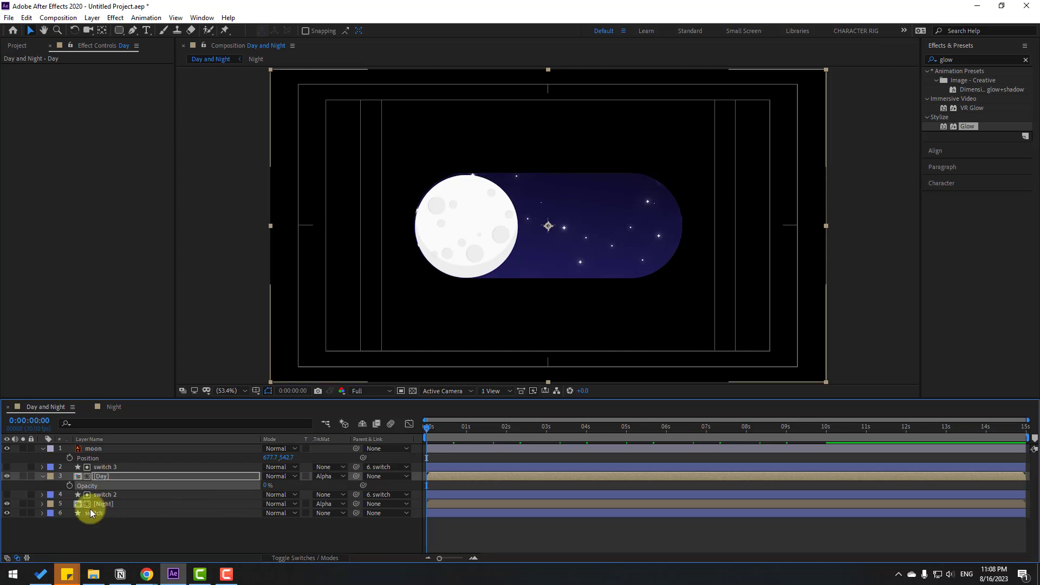
{"action": "left_click", "coordinate": [73, 528]}
Animate the moon's Position from its start keyframe at 0 seconds to X 1243.7 at 0:00:01:00, the switch's right end
{"action": "left_click", "coordinate": [100, 450]}
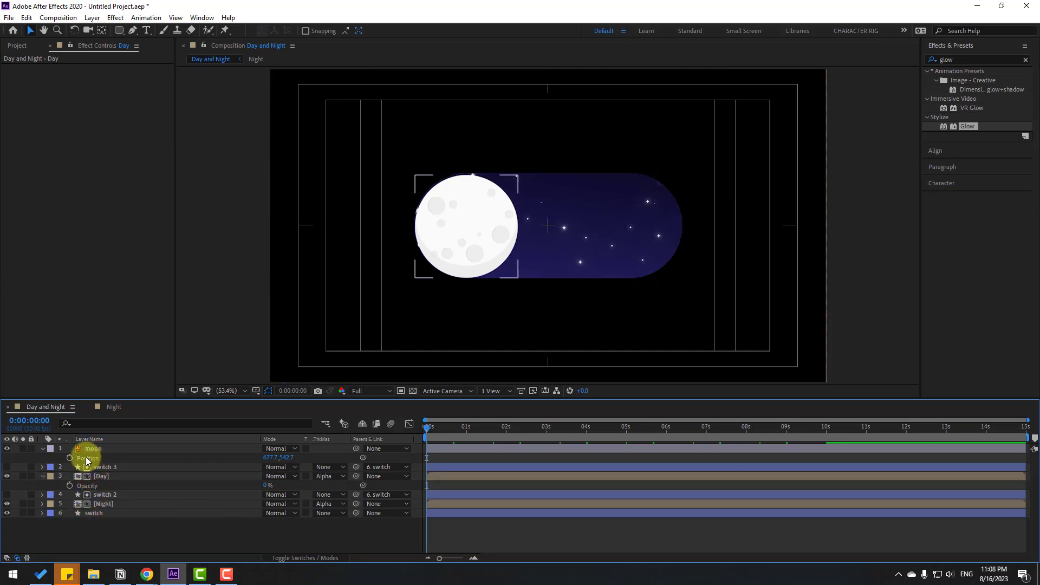
{"action": "left_click", "coordinate": [70, 457]}
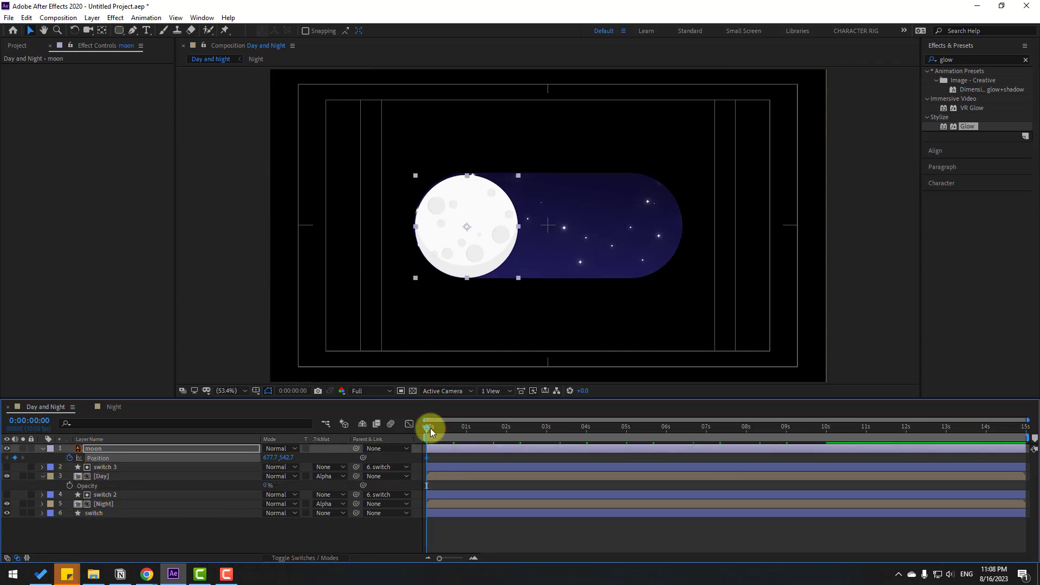
{"action": "left_click_drag", "start_coordinate": [435, 430], "coordinate": [467, 433]}
{"action": "left_click_drag", "start_coordinate": [271, 458], "coordinate": [582, 460]}
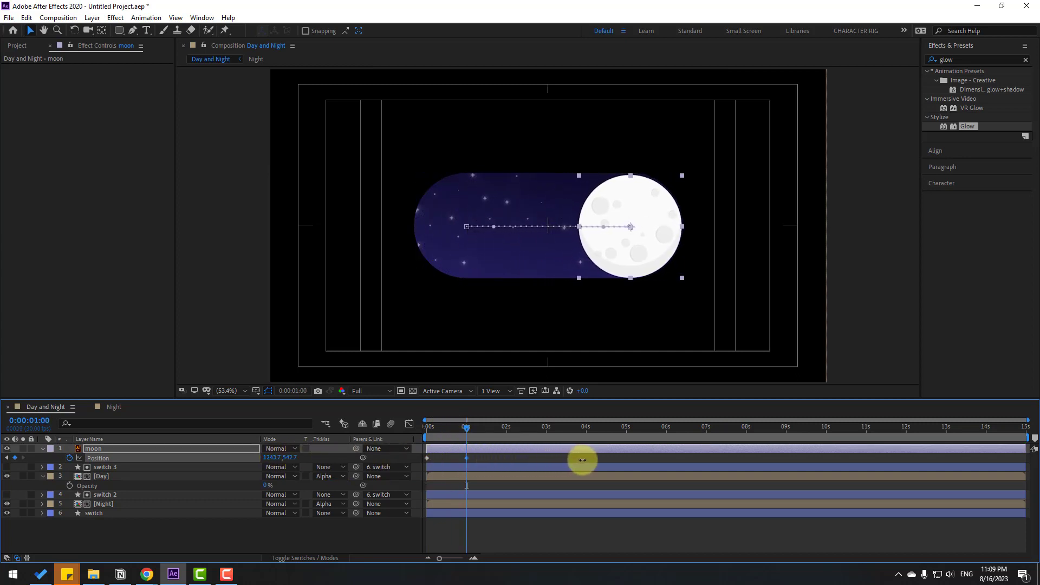
Apply Easy Ease to both moon Position keyframes, shift them about 11 frames later and preview the movement
{"action": "left_click_drag", "start_coordinate": [482, 456], "coordinate": [427, 460]}
{"action": "right_click", "coordinate": [427, 459]}
{"action": "mouse_move", "coordinate": [459, 455]}
{"action": "left_click", "coordinate": [587, 482]}
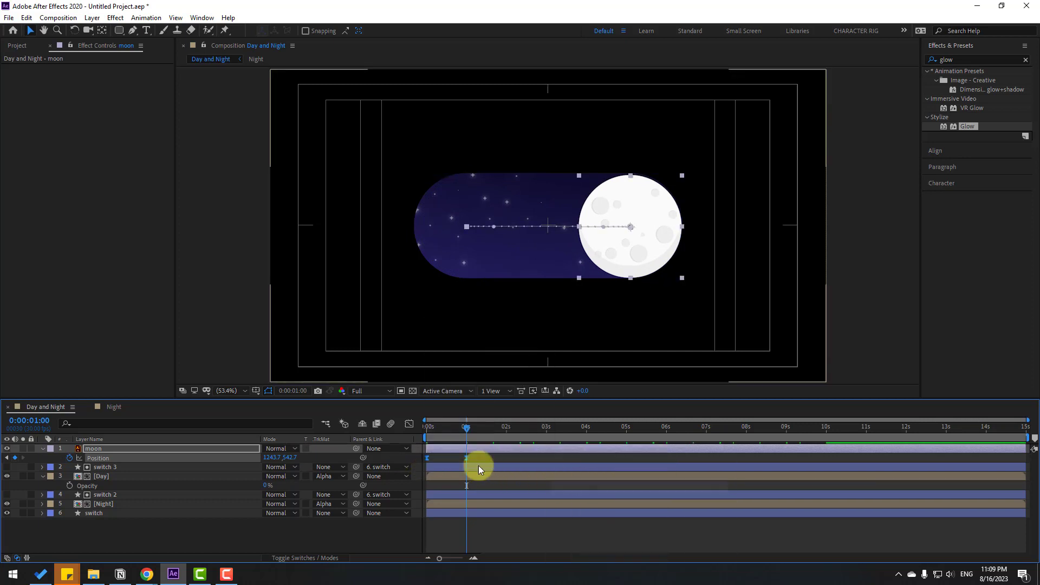
{"action": "left_click_drag", "start_coordinate": [428, 458], "coordinate": [441, 460]}
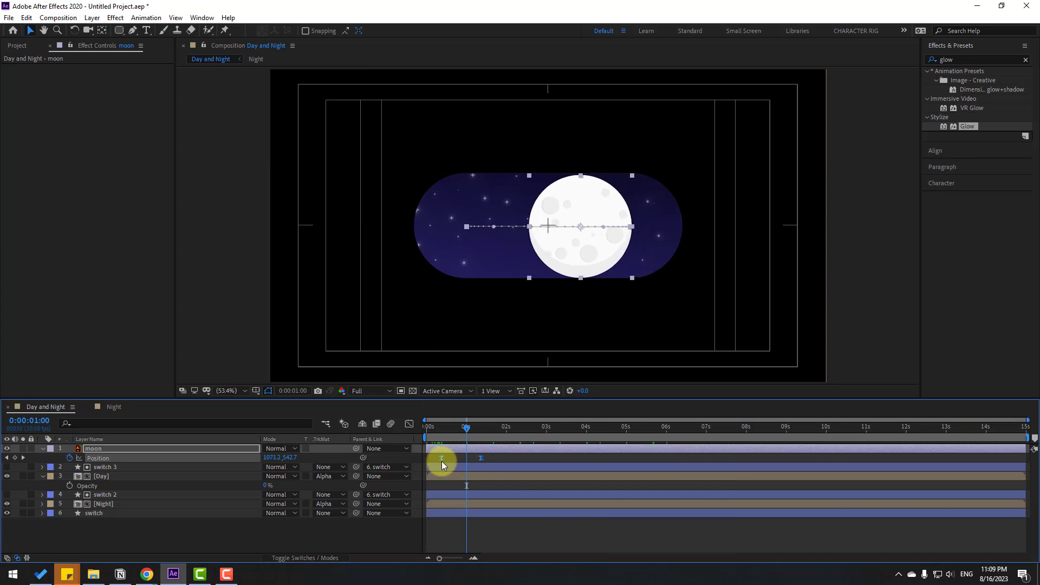
{"action": "key", "text": "space"}
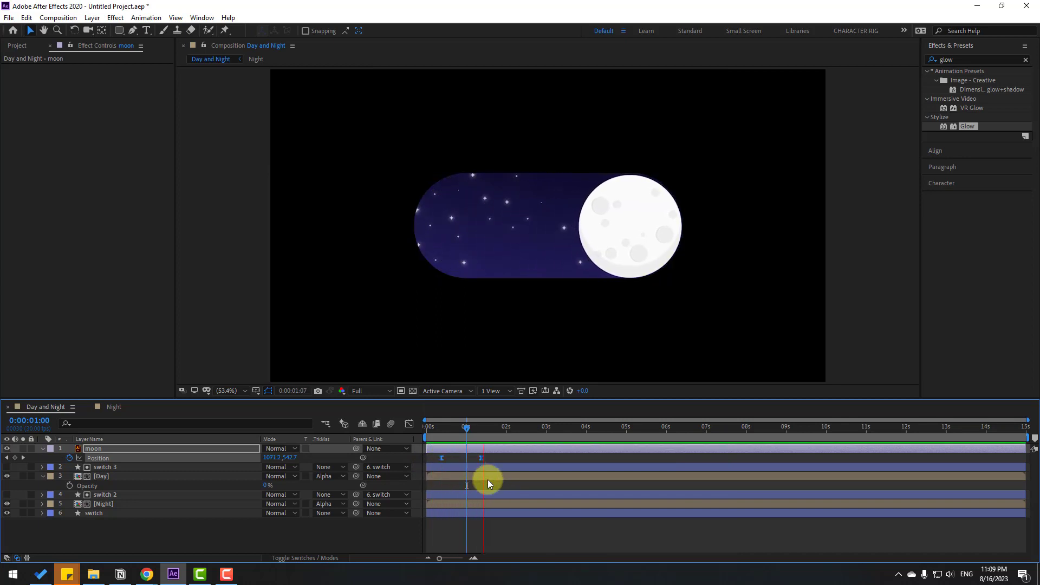
{"action": "key", "text": "space"}
In the moon's speed graph, lengthen the first Position keyframe's outgoing ease so the movement starts slowly, and preview it
{"action": "left_click", "coordinate": [410, 424]}
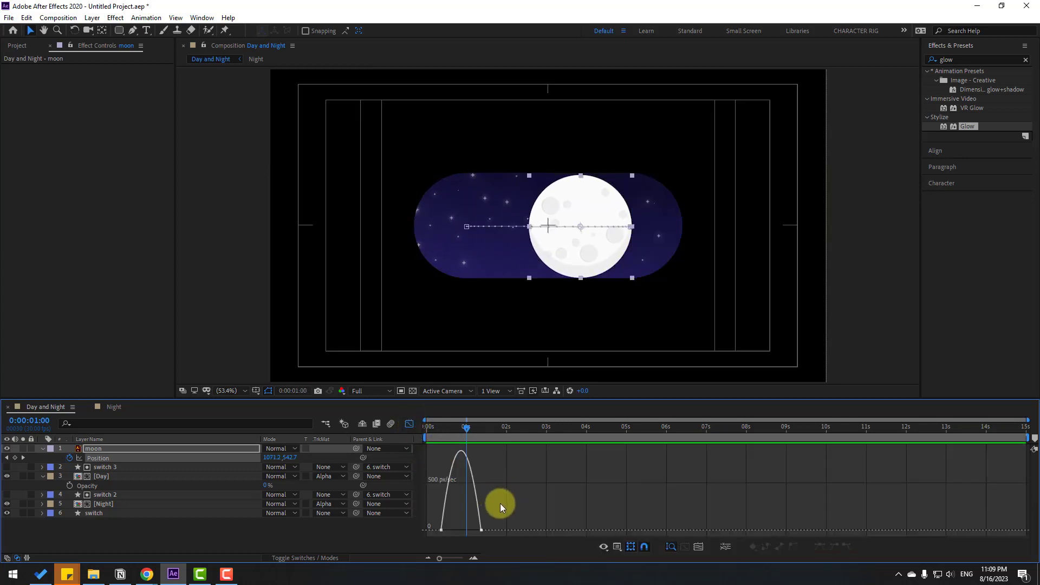
{"action": "key", "text": "equal"}
{"action": "left_click", "coordinate": [456, 529]}
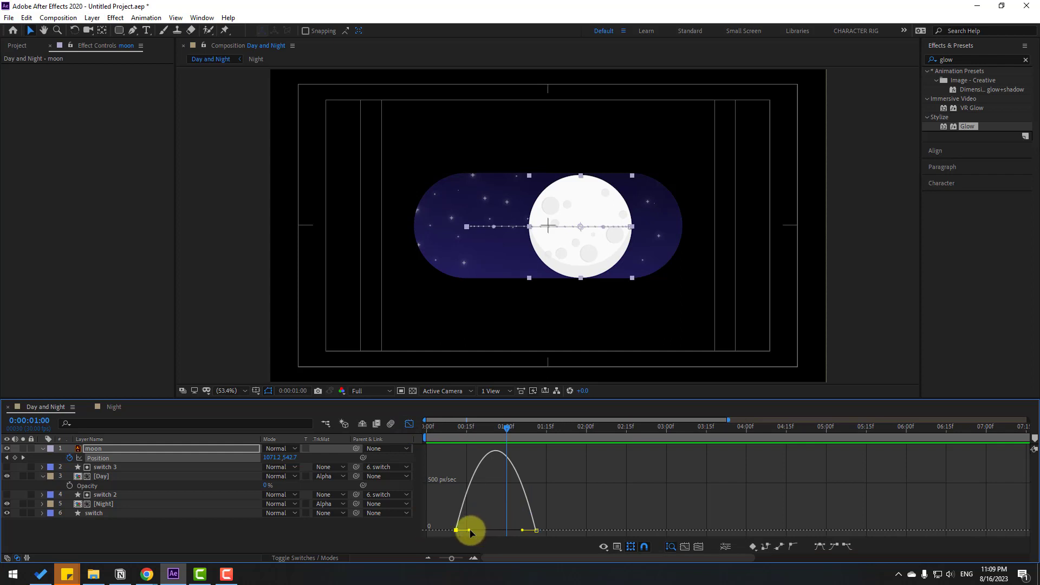
{"action": "left_click_drag", "start_coordinate": [469, 531], "coordinate": [487, 531]}
{"action": "key", "text": "minus"}
{"action": "key", "text": "space"}
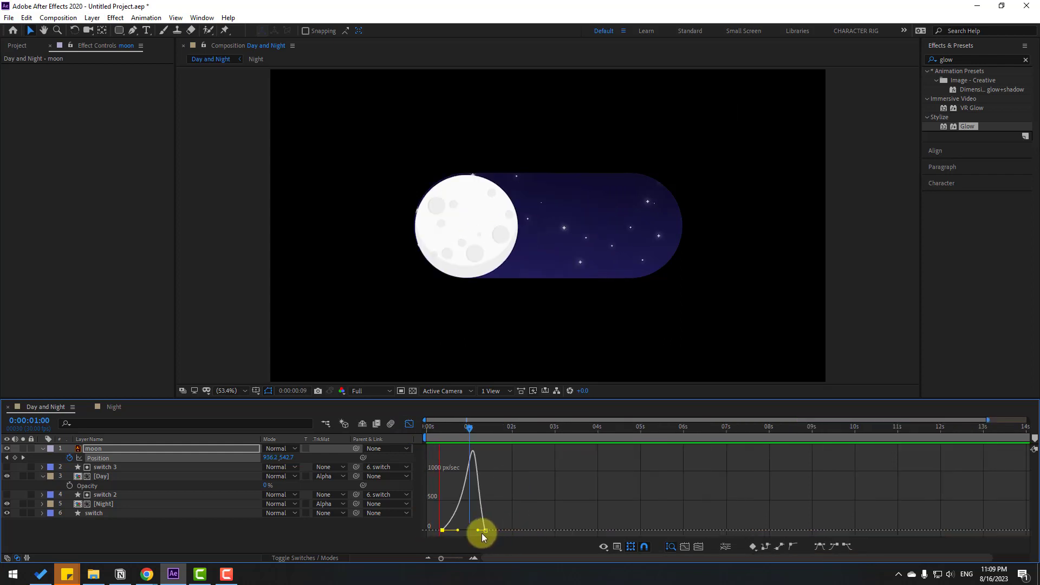
{"action": "key", "text": "space"}
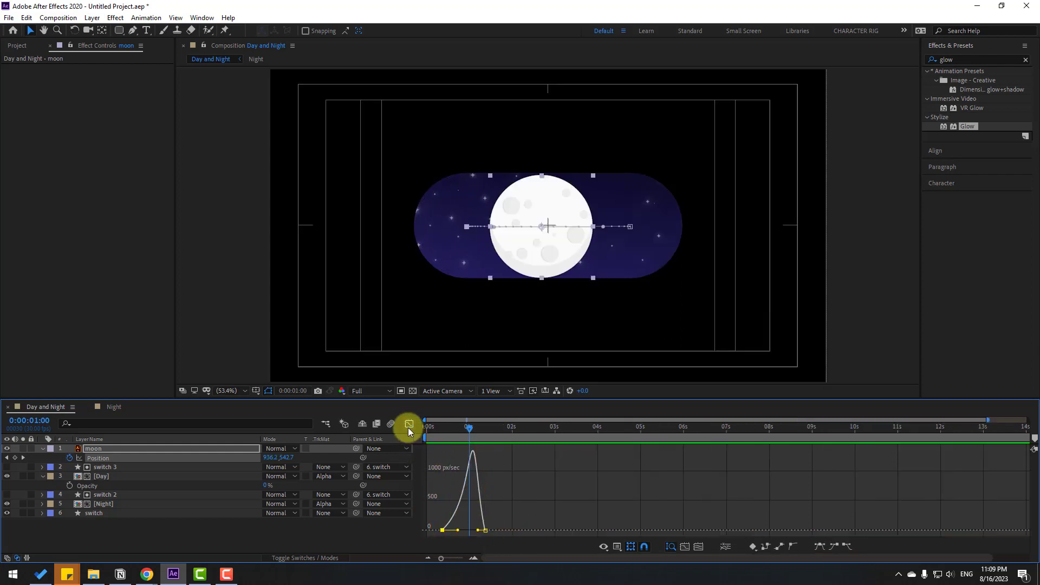
{"action": "left_click", "coordinate": [410, 423]}
Keyframe the Day layer's Opacity from its value just after the moon's first keyframe to 100% at 0:00:01:11
{"action": "left_click_drag", "start_coordinate": [436, 430], "coordinate": [486, 433]}
{"action": "left_click", "coordinate": [436, 476]}
{"action": "left_click", "coordinate": [69, 486]}
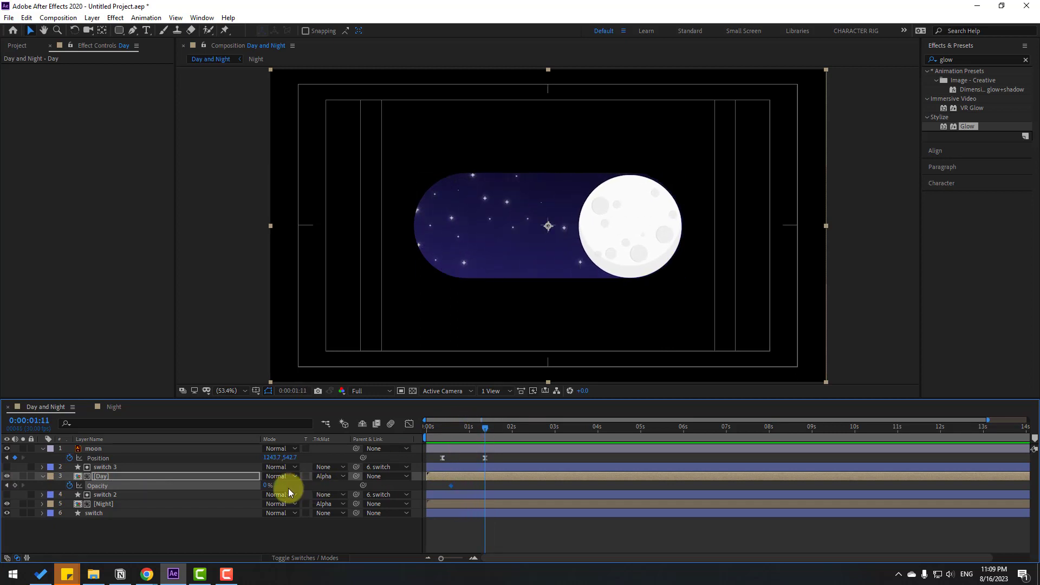
{"action": "left_click", "coordinate": [267, 485]}
{"action": "type", "text": "100"}
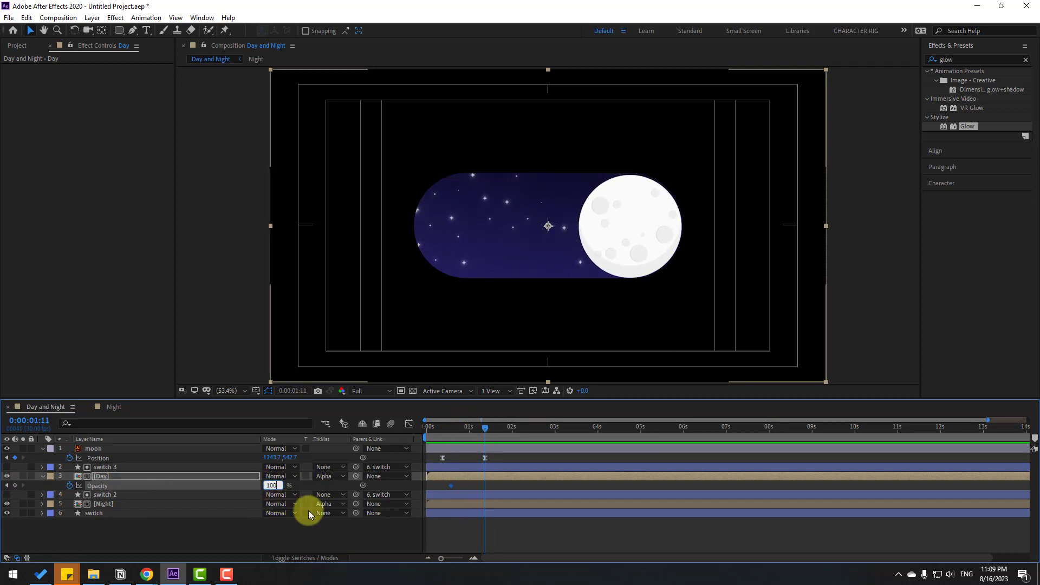
{"action": "key", "text": "Return"}
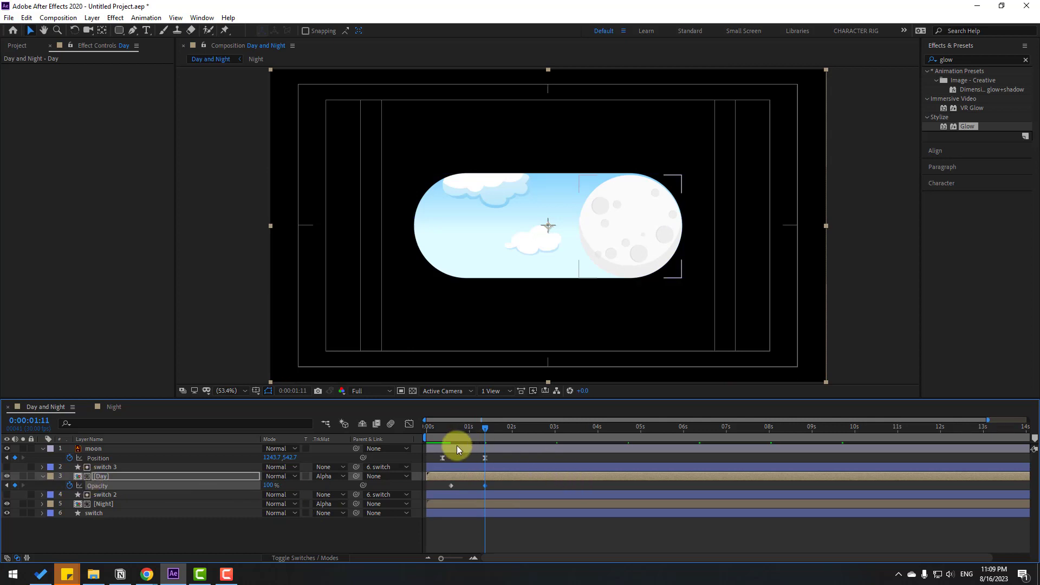
Apply Easy Ease to the Day layer's Opacity keyframes and preview the fade
{"action": "mouse_move", "coordinate": [486, 425]}
{"action": "left_mouse_down"}
{"action": "mouse_move", "coordinate": [443, 424]}
{"action": "mouse_move", "coordinate": [485, 426]}
{"action": "left_mouse_up"}
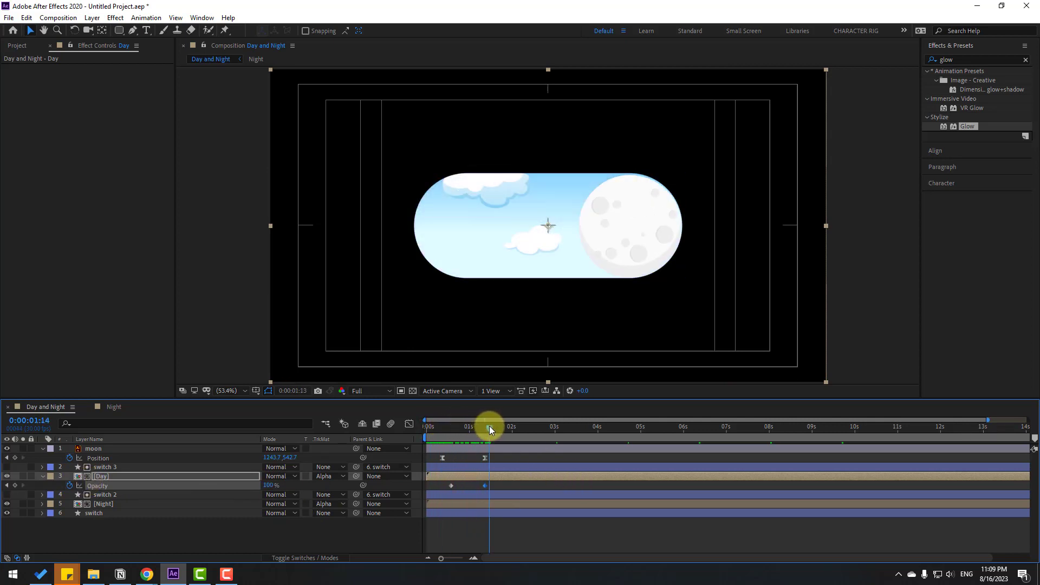
{"action": "right_click", "coordinate": [448, 486]}
{"action": "mouse_move", "coordinate": [460, 479]}
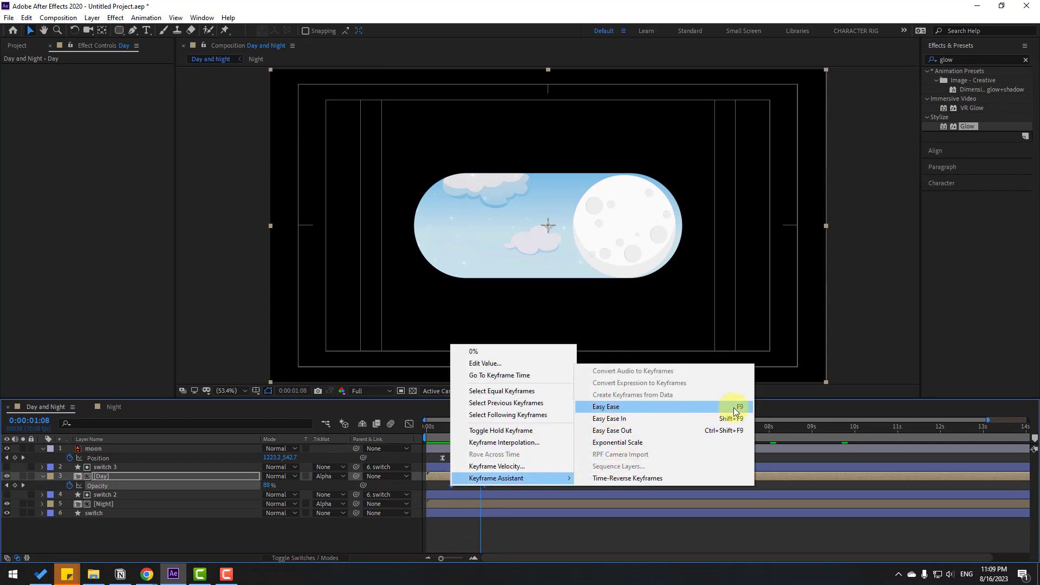
{"action": "left_click", "coordinate": [734, 407]}
{"action": "key", "text": "space"}
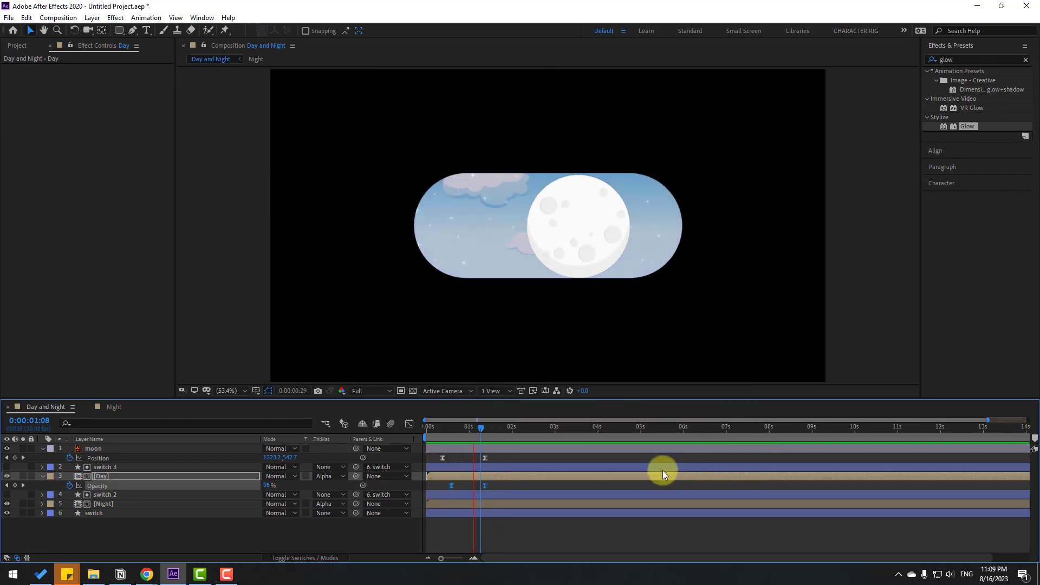
{"action": "left_click", "coordinate": [457, 426]}
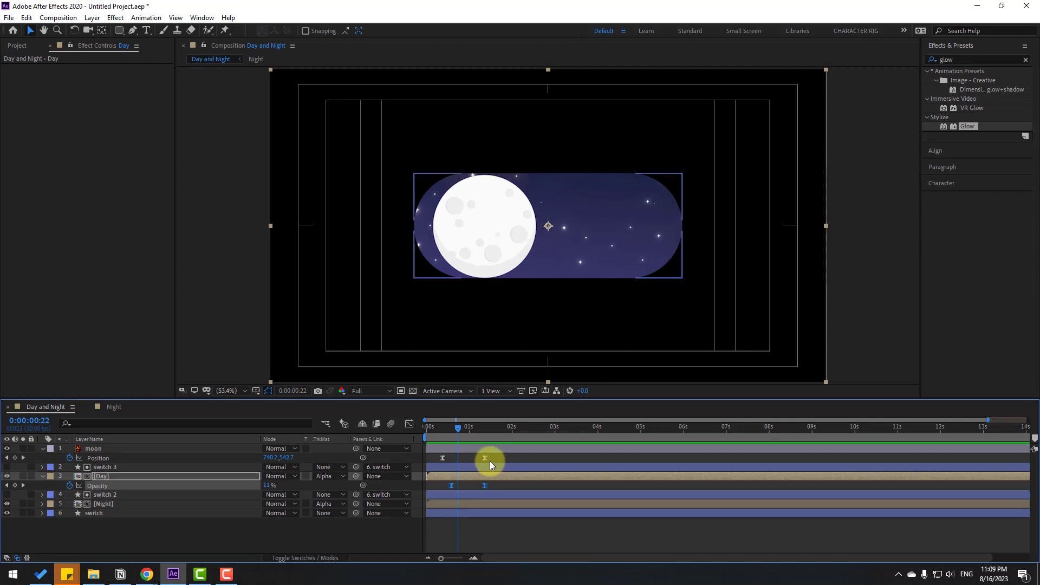
Reshape the moon's Position speed graph into a sharp central peak with long easing on both keyframes, and preview it
{"action": "left_click_drag", "start_coordinate": [497, 456], "coordinate": [441, 458]}
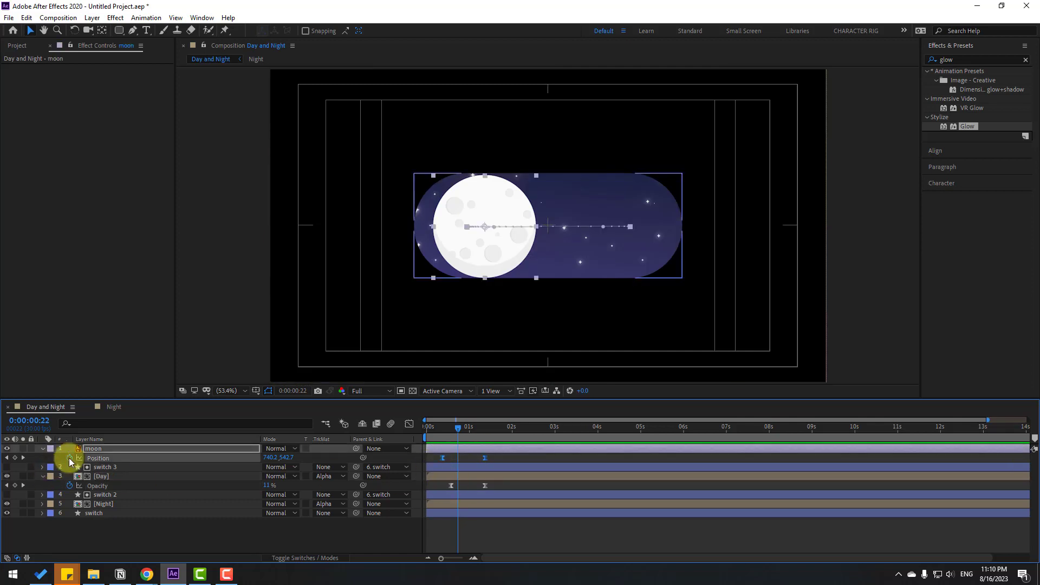
{"action": "left_click", "coordinate": [408, 426]}
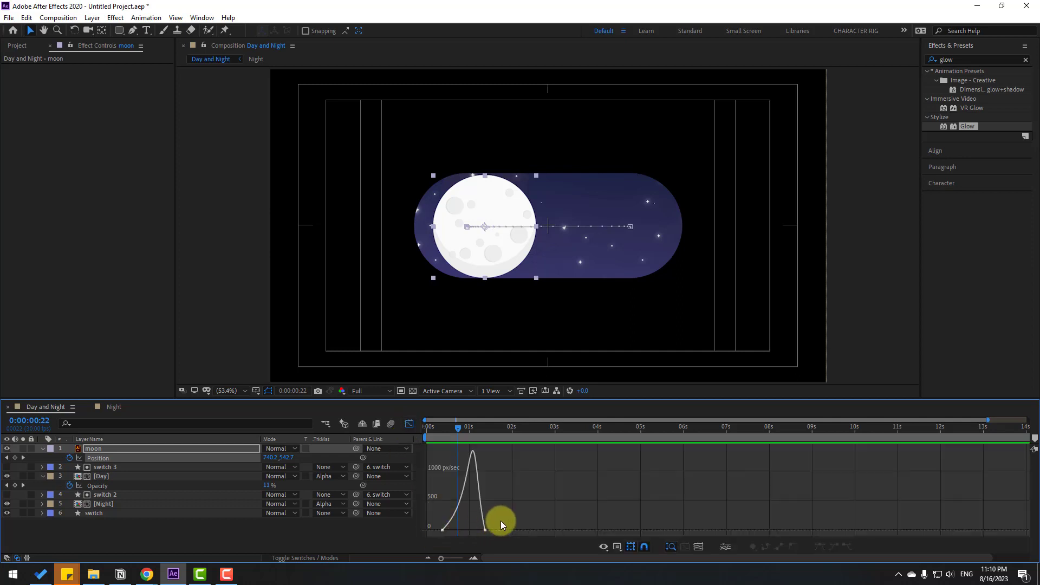
{"action": "left_click_drag", "start_coordinate": [501, 518], "coordinate": [461, 533]}
{"action": "key", "text": "F9"}
{"action": "key", "text": "space"}
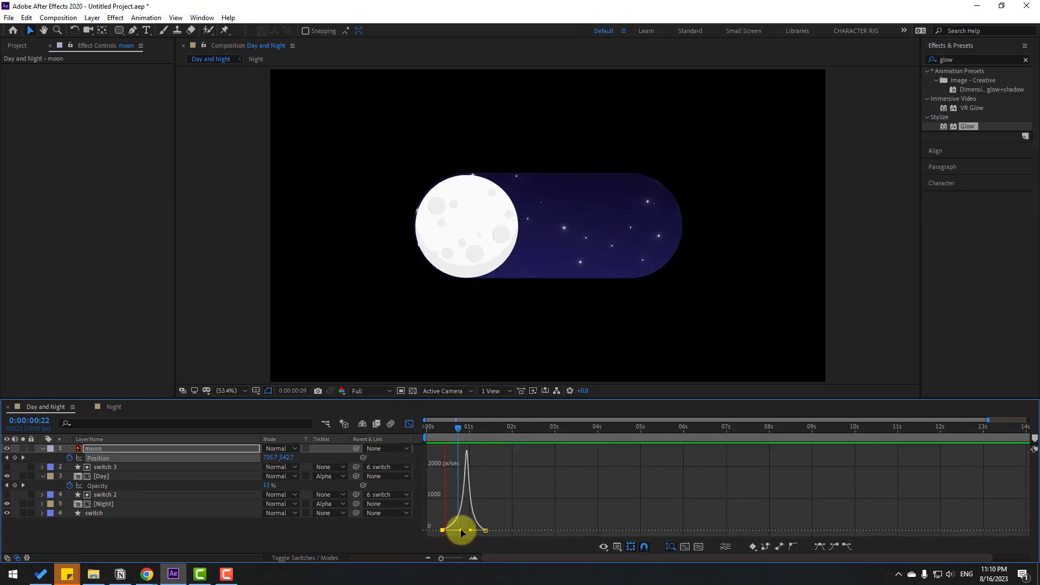
{"action": "key", "text": "space"}
{"action": "left_click", "coordinate": [409, 424]}
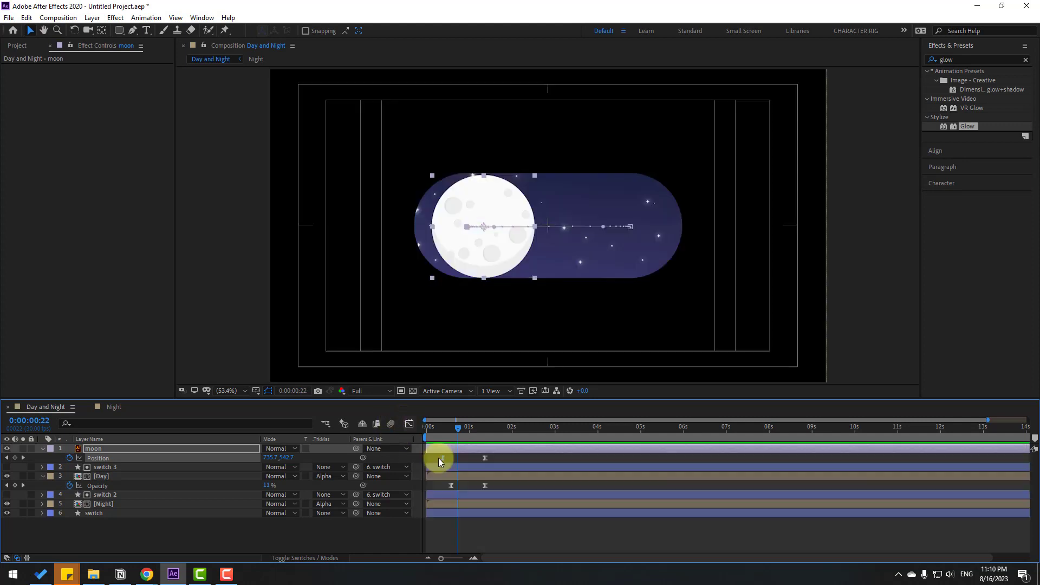
Retime the Day layer's Opacity keyframes closer together so the fade starts shortly before one second
{"action": "mouse_move", "coordinate": [488, 486]}
{"action": "left_mouse_down"}
{"action": "mouse_move", "coordinate": [450, 490]}
{"action": "mouse_move", "coordinate": [480, 485]}
{"action": "left_mouse_up"}
{"action": "left_click", "coordinate": [493, 485]}
{"action": "left_click_drag", "start_coordinate": [444, 423], "coordinate": [476, 428]}
{"action": "mouse_move", "coordinate": [481, 485]}
{"action": "left_mouse_down"}
{"action": "mouse_move", "coordinate": [462, 486]}
{"action": "mouse_move", "coordinate": [466, 495]}
{"action": "mouse_move", "coordinate": [464, 485]}
{"action": "left_mouse_up"}
{"action": "left_click", "coordinate": [451, 487]}
{"action": "left_click", "coordinate": [458, 486]}
Add a hold-in-place Position keyframe for the moon at 0:00:02:10
{"action": "left_click_drag", "start_coordinate": [476, 427], "coordinate": [525, 427]}
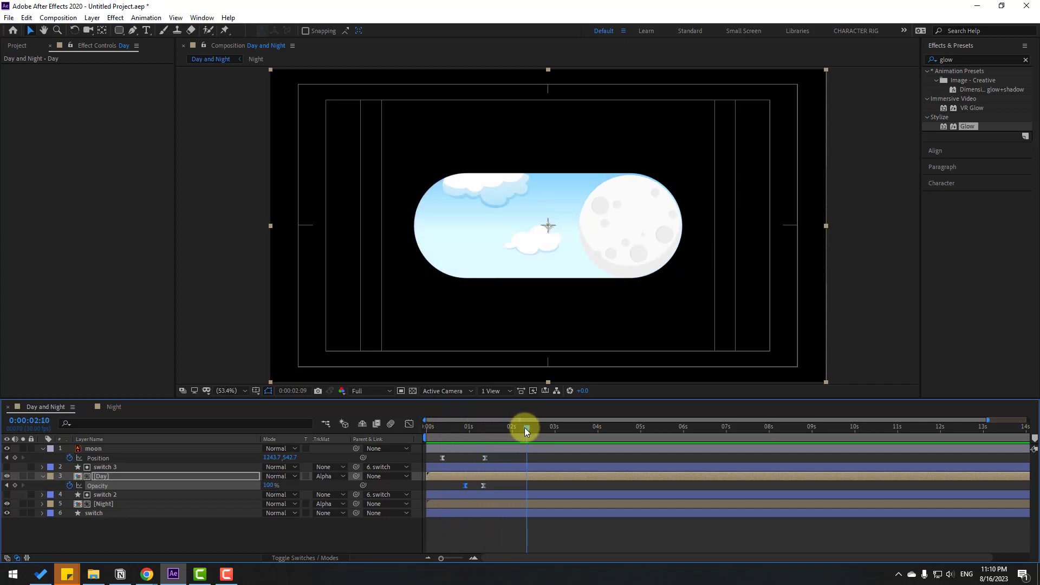
{"action": "left_click", "coordinate": [139, 453]}
{"action": "left_click", "coordinate": [16, 459]}
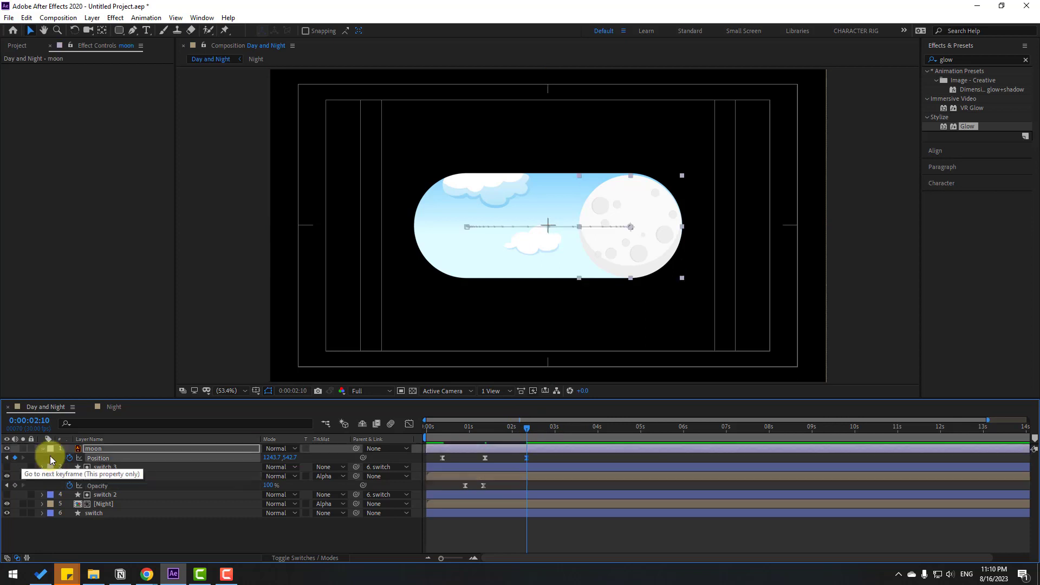
Copy the moon's first Position keyframe and paste it at 0:00:03:08 so the moon slides back to its starting side
{"action": "left_click_drag", "start_coordinate": [555, 428], "coordinate": [562, 431]}
{"action": "left_click_drag", "start_coordinate": [466, 456], "coordinate": [438, 481]}
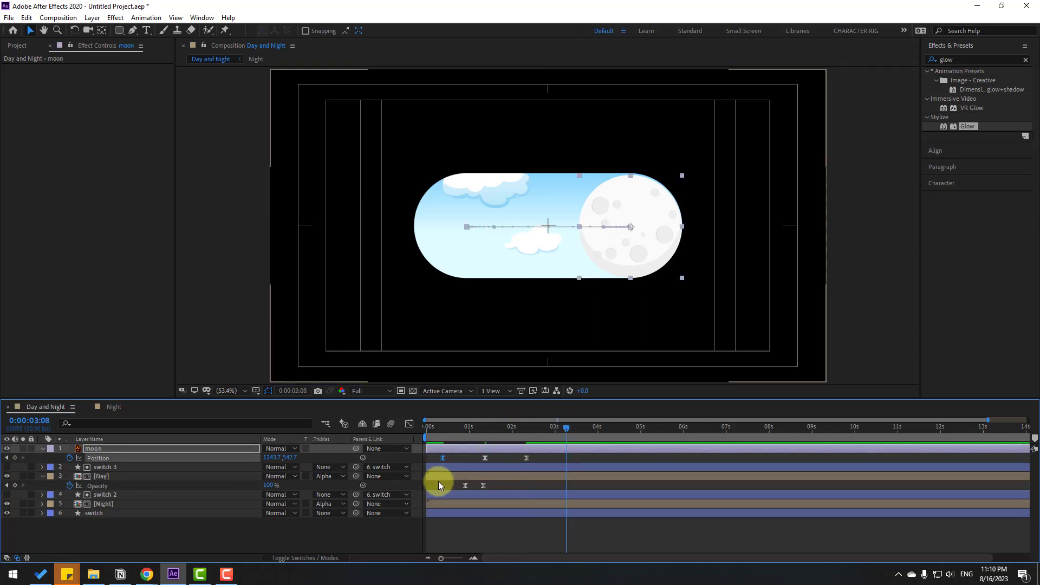
{"action": "key", "text": "ctrl+c"}
{"action": "key", "text": "ctrl+v"}
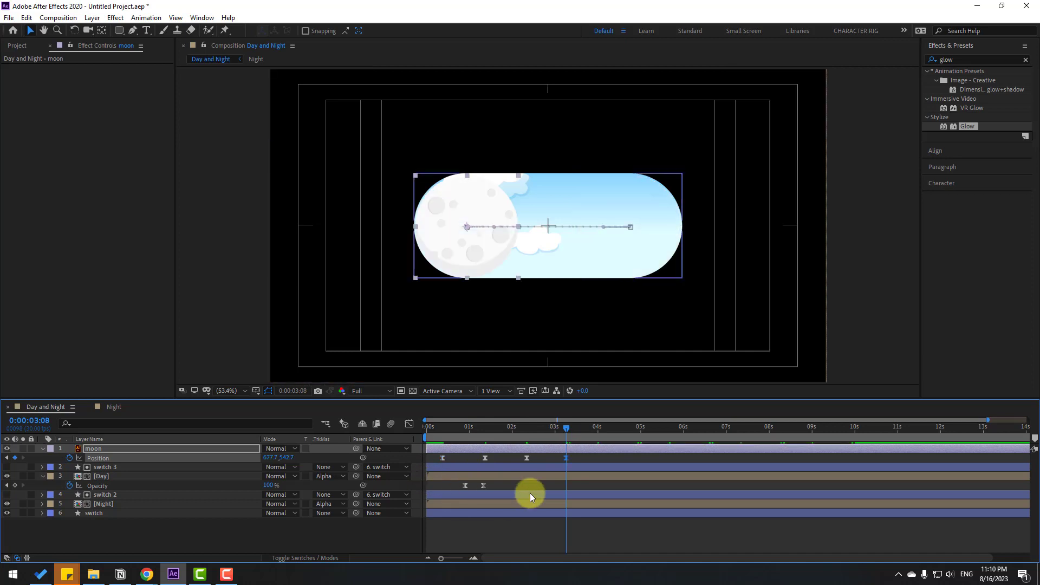
Keyframe the Day layer's Opacity at its current value at 0:00:02:22 and at 0% at 0:00:03:08, and preview the return fade
{"action": "mouse_move", "coordinate": [541, 427]}
{"action": "left_mouse_down"}
{"action": "mouse_move", "coordinate": [528, 428]}
{"action": "mouse_move", "coordinate": [543, 428]}
{"action": "left_mouse_up"}
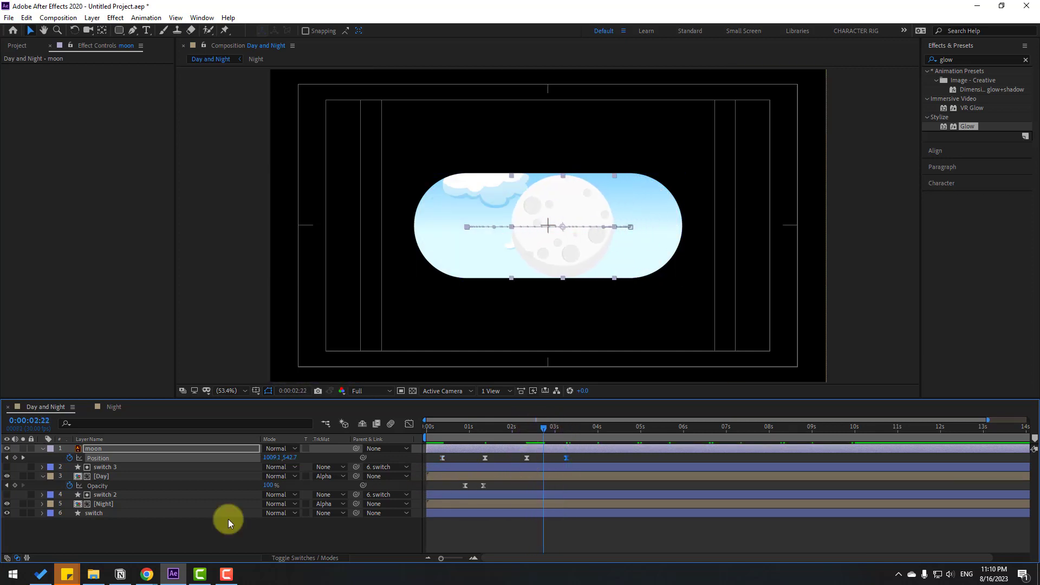
{"action": "left_click", "coordinate": [14, 486]}
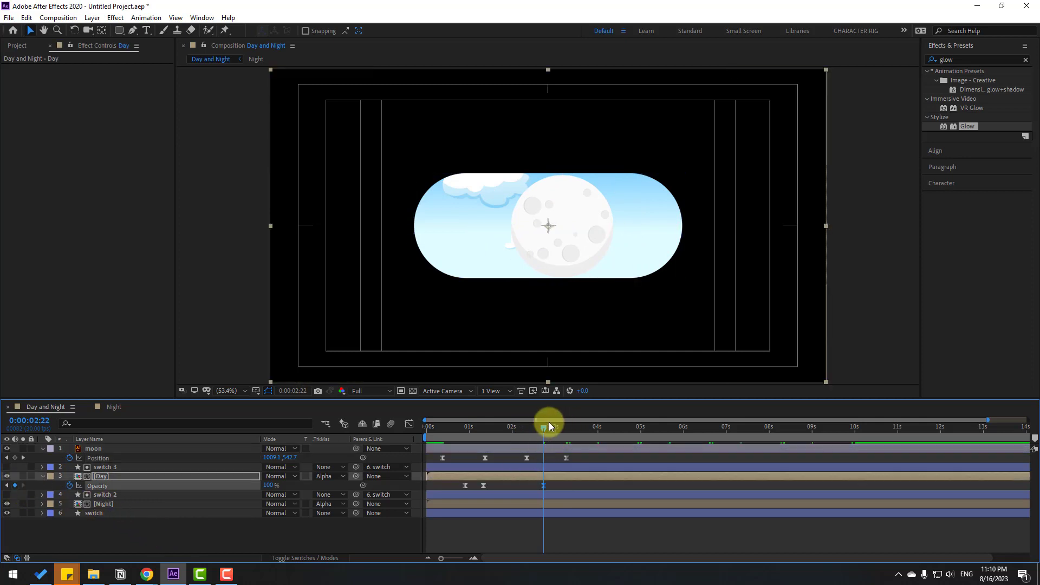
{"action": "left_click_drag", "start_coordinate": [548, 427], "coordinate": [566, 428]}
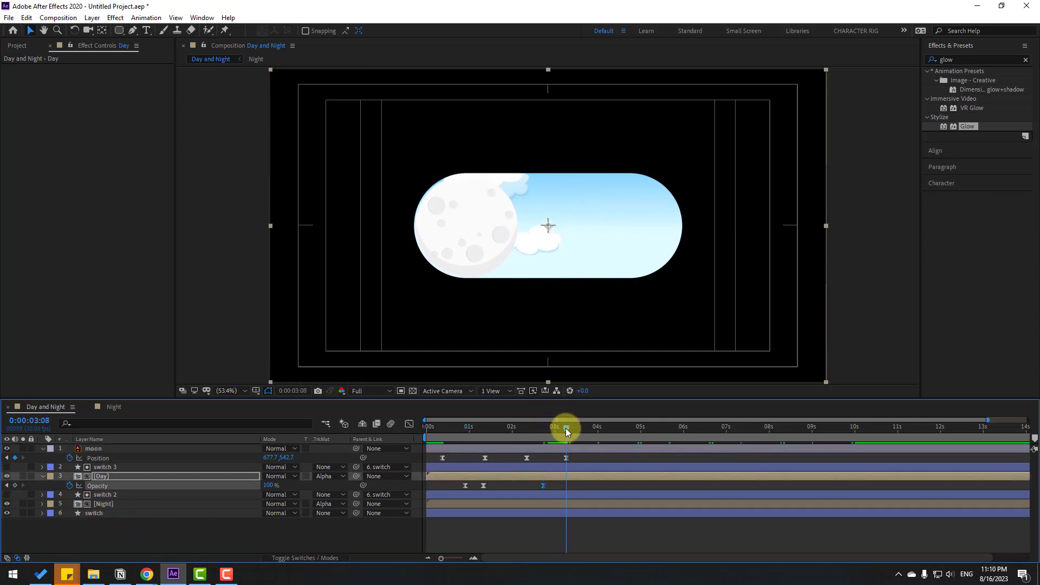
{"action": "left_click", "coordinate": [270, 486]}
{"action": "type", "text": "0"}
{"action": "key", "text": "Return"}
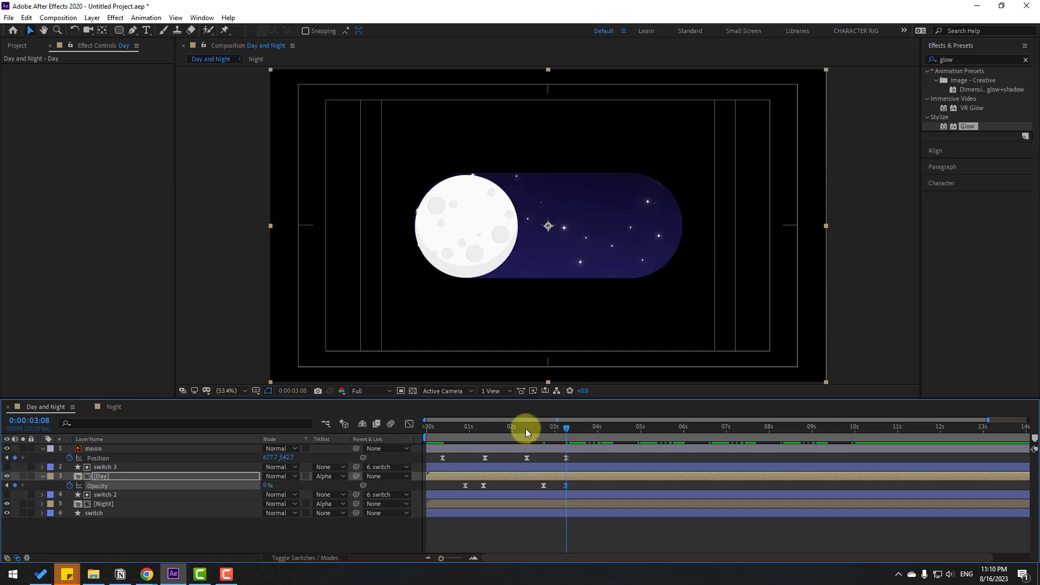
{"action": "left_click", "coordinate": [530, 428]}
{"action": "left_click_drag", "start_coordinate": [532, 428], "coordinate": [594, 440]}
{"action": "key", "text": "space"}
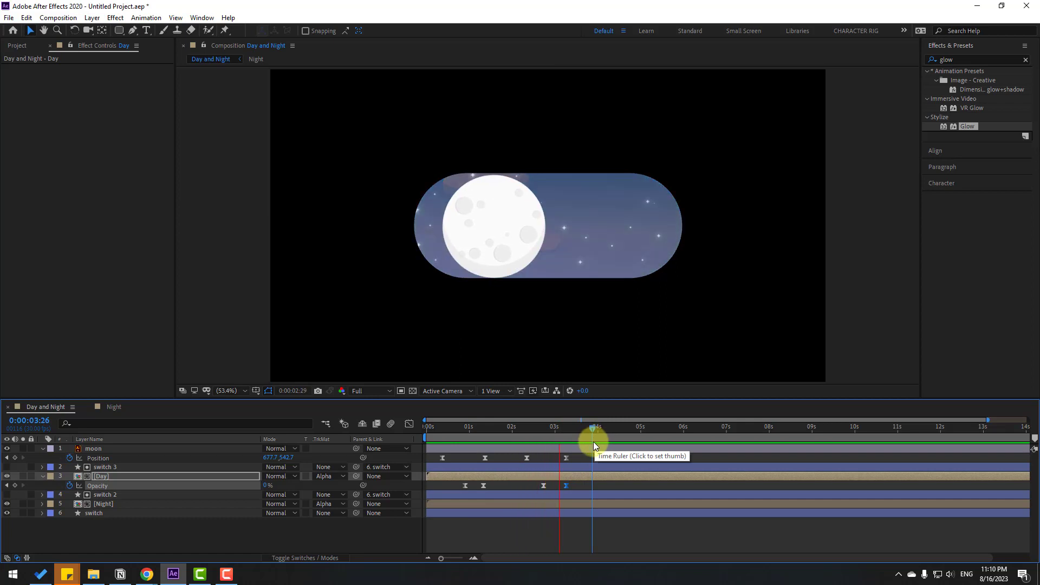
Reshape the moon's return movement in the Position speed graph into a sharp central peak matching the first one, and preview it
{"action": "left_click", "coordinate": [534, 426]}
{"action": "left_click_drag", "start_coordinate": [590, 458], "coordinate": [502, 468]}
{"action": "left_click", "coordinate": [409, 424]}
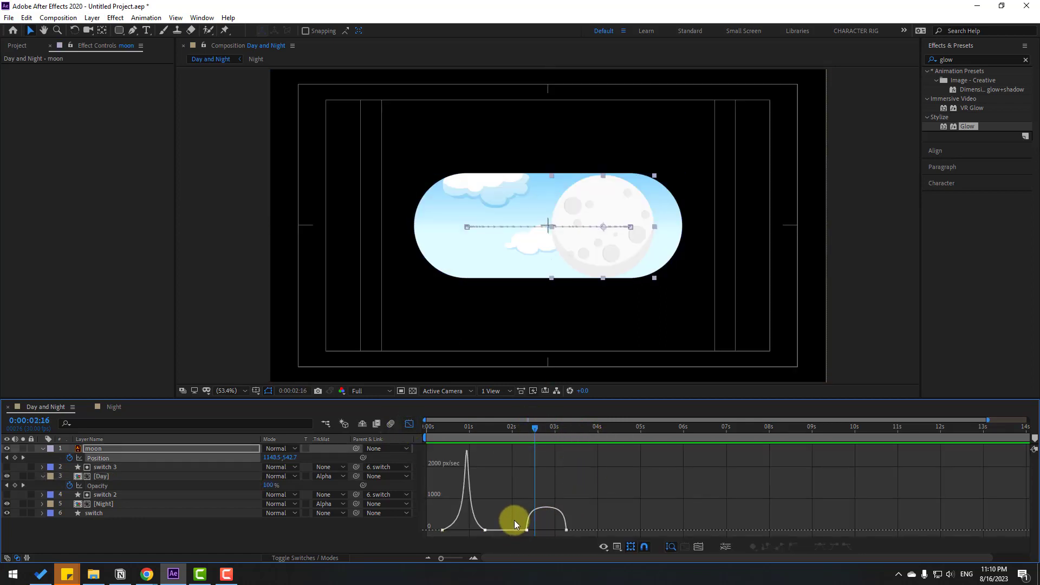
{"action": "left_click_drag", "start_coordinate": [515, 522], "coordinate": [551, 531]}
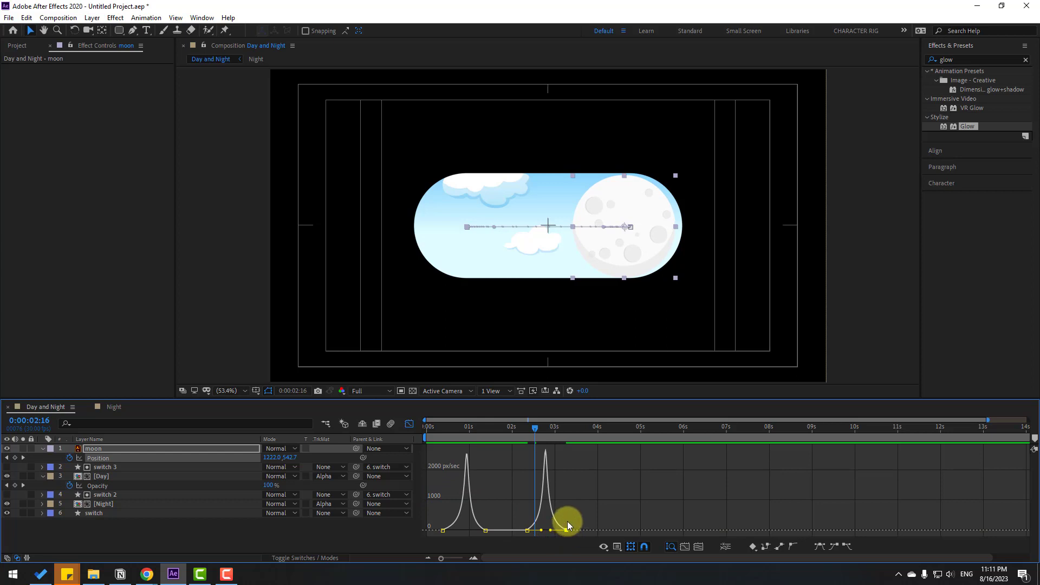
{"action": "key", "text": "space"}
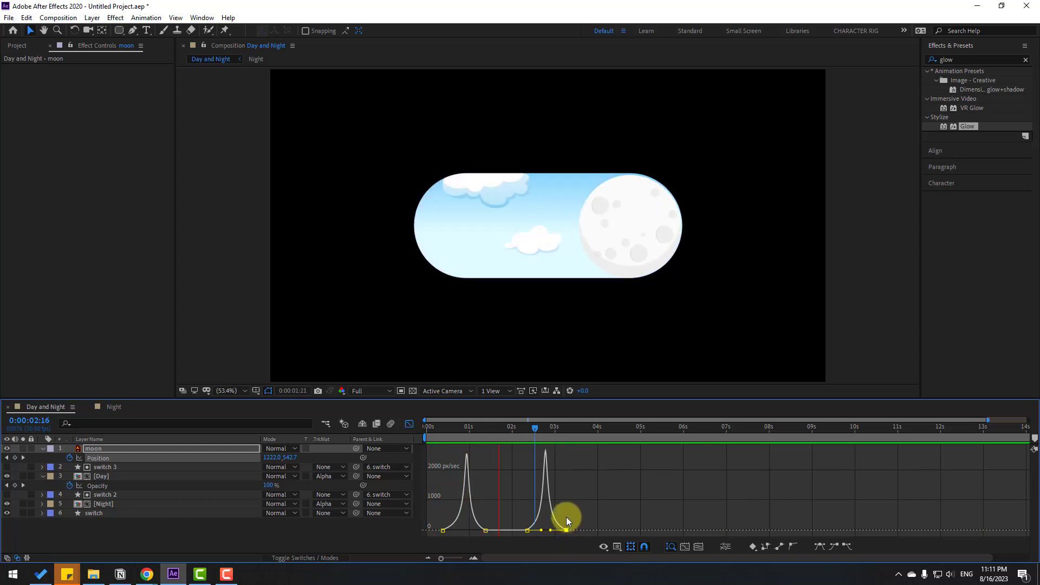
{"action": "key", "text": "space"}
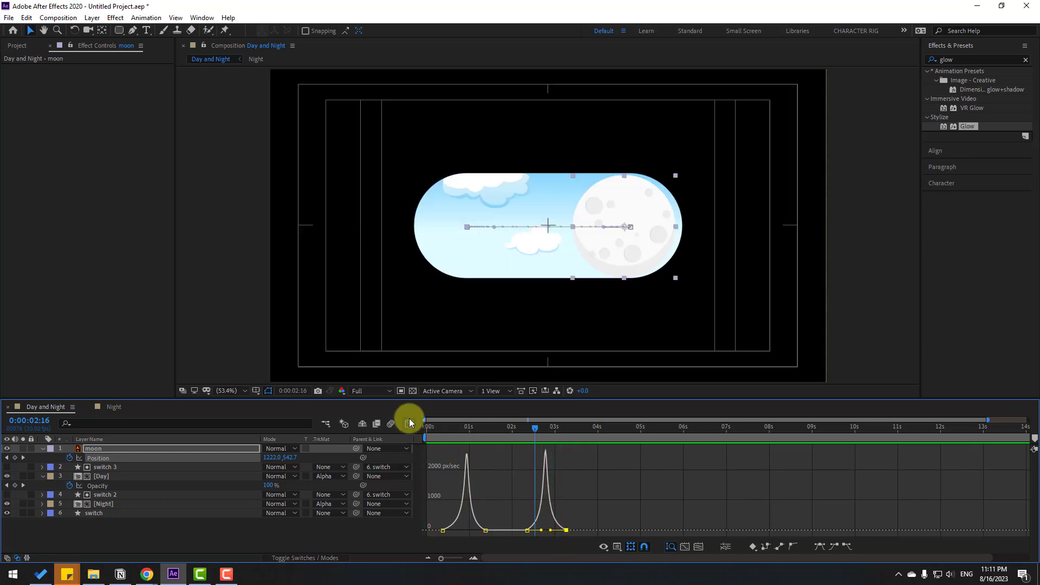
Shift the moon's last two Position keyframes and the Day layer's last two Opacity keyframes slightly earlier
{"action": "left_click", "coordinate": [409, 423]}
{"action": "left_click", "coordinate": [527, 458], "text": "shift"}
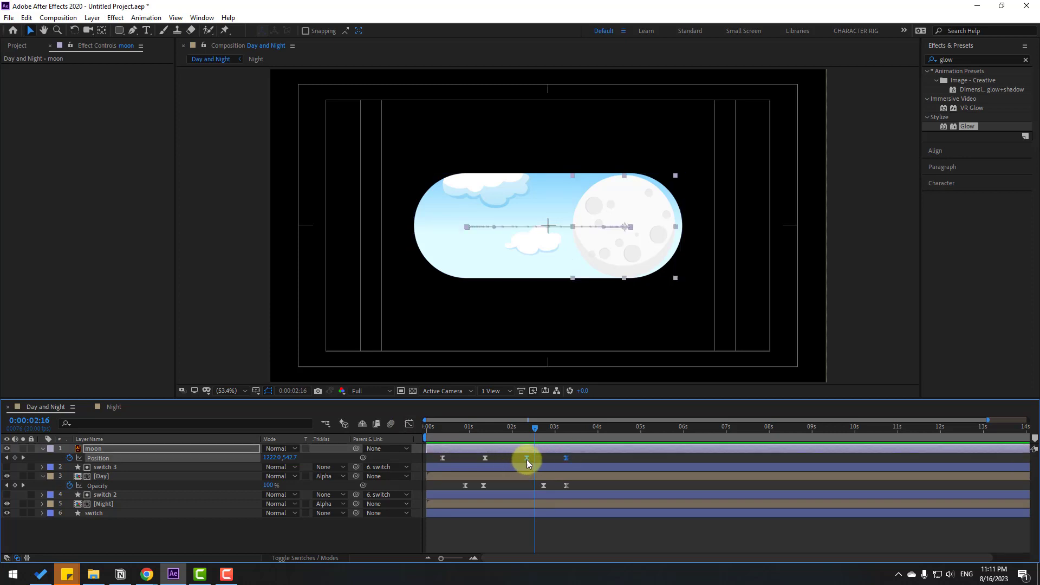
{"action": "left_click_drag", "start_coordinate": [526, 457], "coordinate": [532, 430]}
{"action": "left_click", "coordinate": [529, 429]}
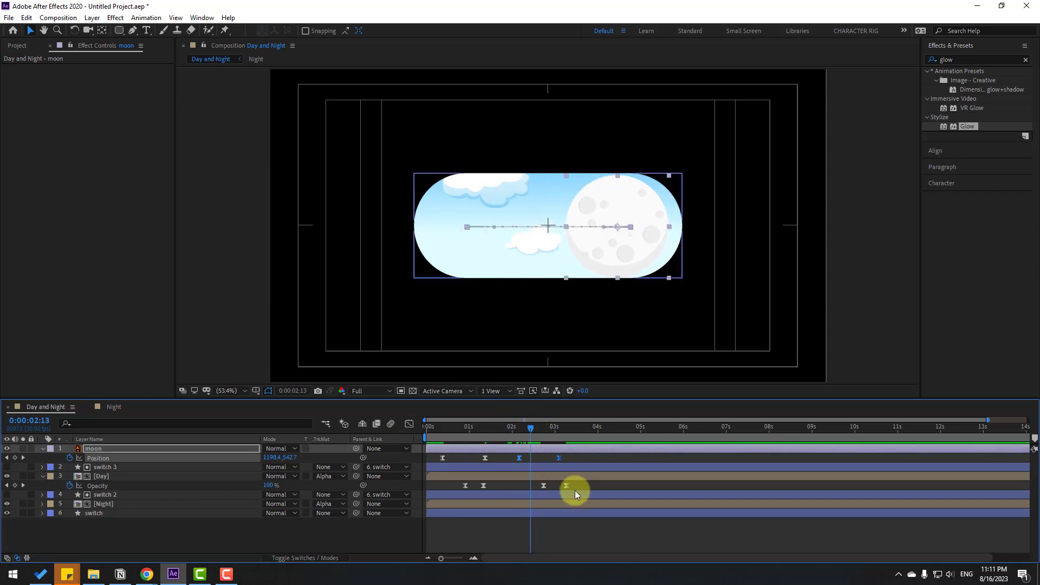
{"action": "left_click", "coordinate": [517, 496]}
{"action": "mouse_move", "coordinate": [517, 497]}
{"action": "left_mouse_down"}
{"action": "mouse_move", "coordinate": [575, 482]}
{"action": "mouse_move", "coordinate": [534, 485]}
{"action": "left_mouse_up"}
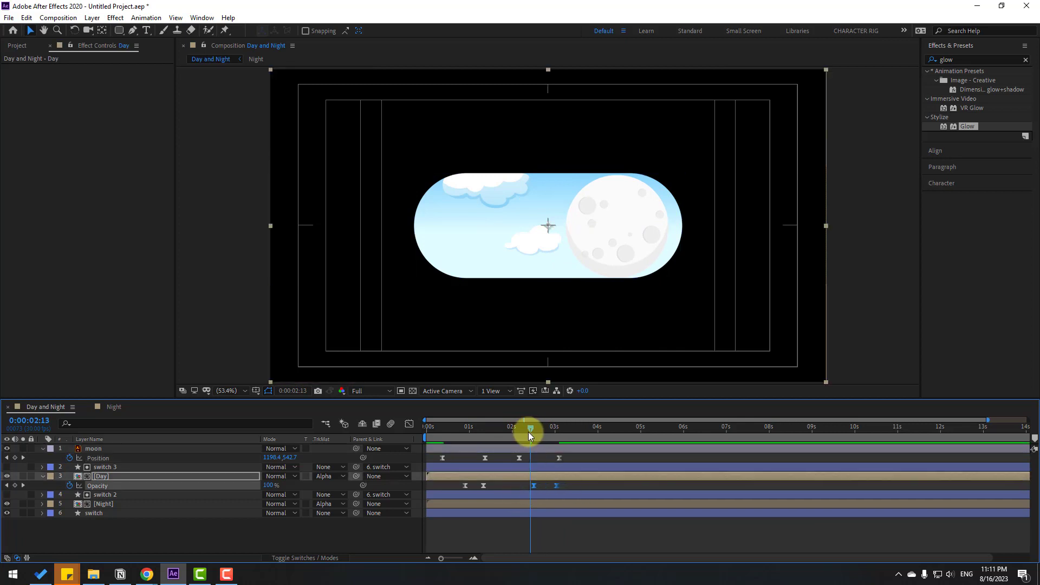
In the Night composition, set the stars' Position to about 1034.2, 490.2 and keyframe it at 0:00:00:00
{"action": "left_click_drag", "start_coordinate": [529, 432], "coordinate": [430, 437]}
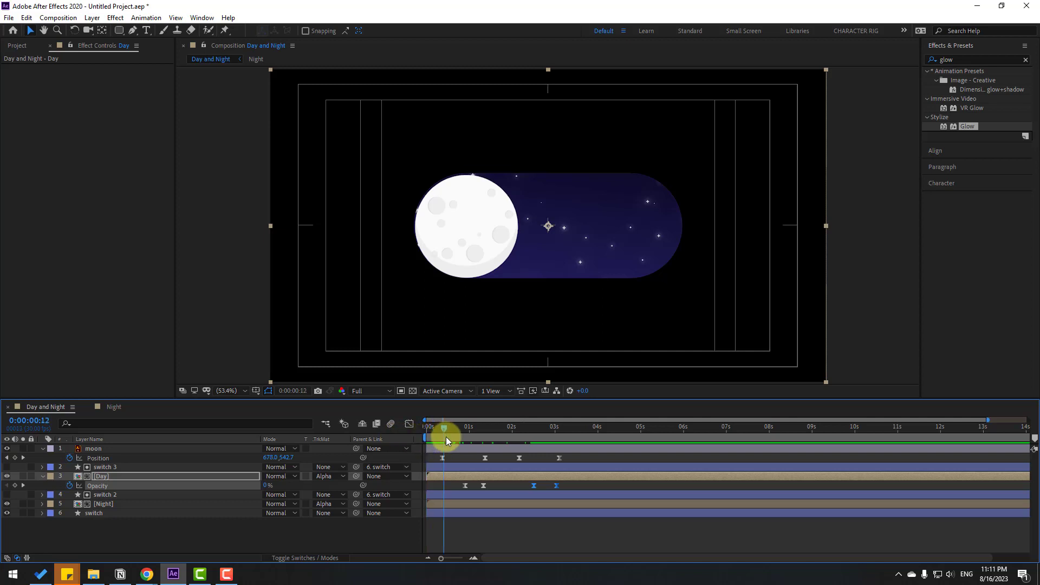
{"action": "left_click_drag", "start_coordinate": [446, 437], "coordinate": [427, 437]}
{"action": "left_click", "coordinate": [191, 539]}
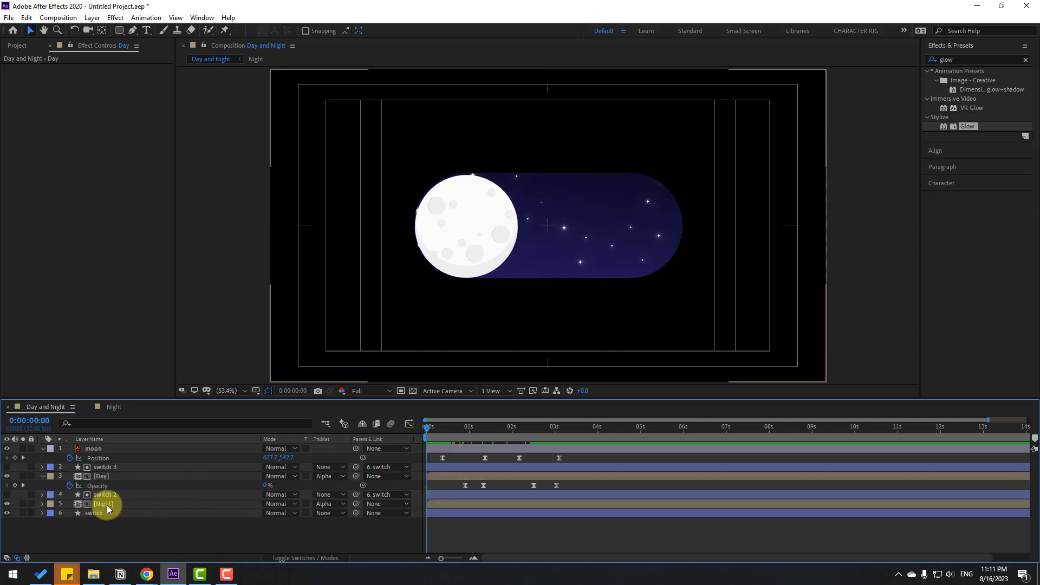
{"action": "double_click", "coordinate": [107, 506]}
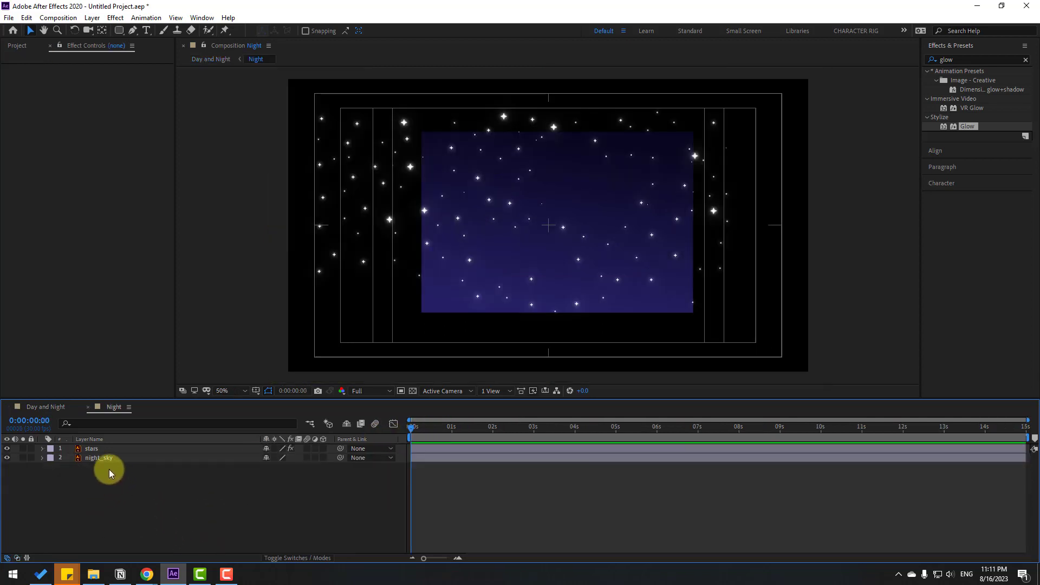
{"action": "left_click", "coordinate": [98, 451]}
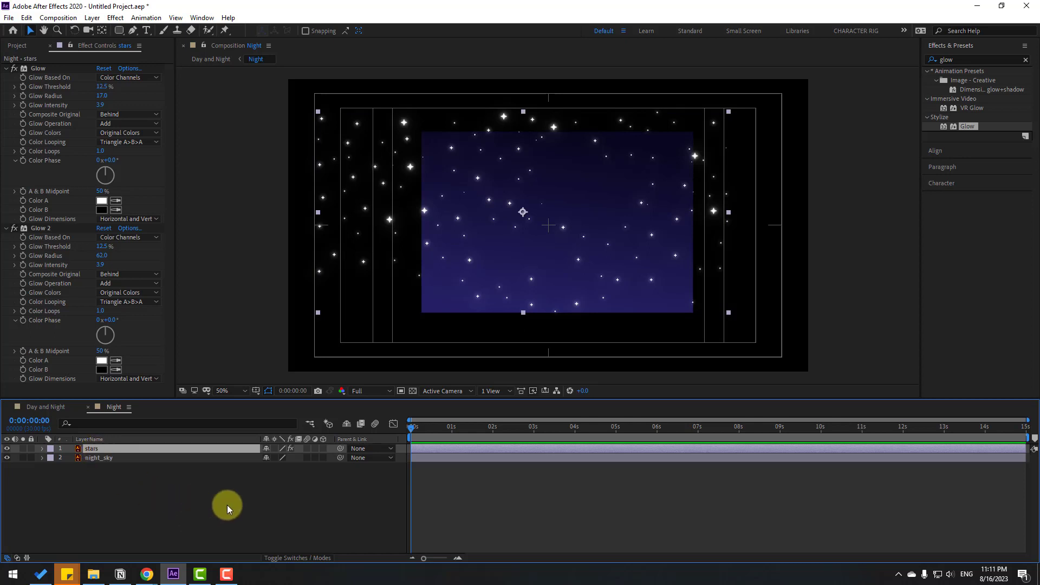
{"action": "key", "text": "p"}
{"action": "left_click_drag", "start_coordinate": [271, 457], "coordinate": [368, 461]}
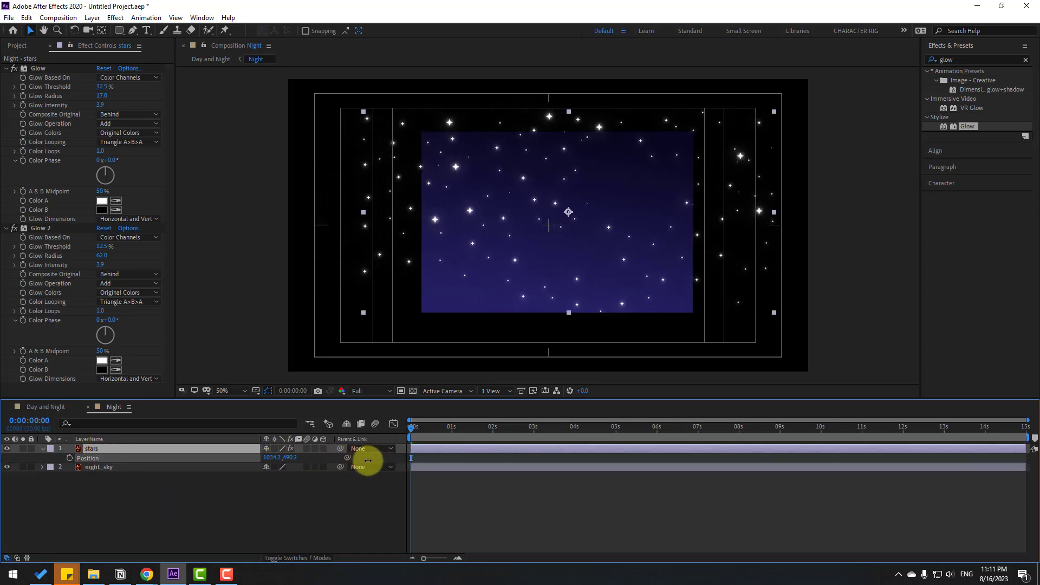
{"action": "left_click", "coordinate": [68, 458]}
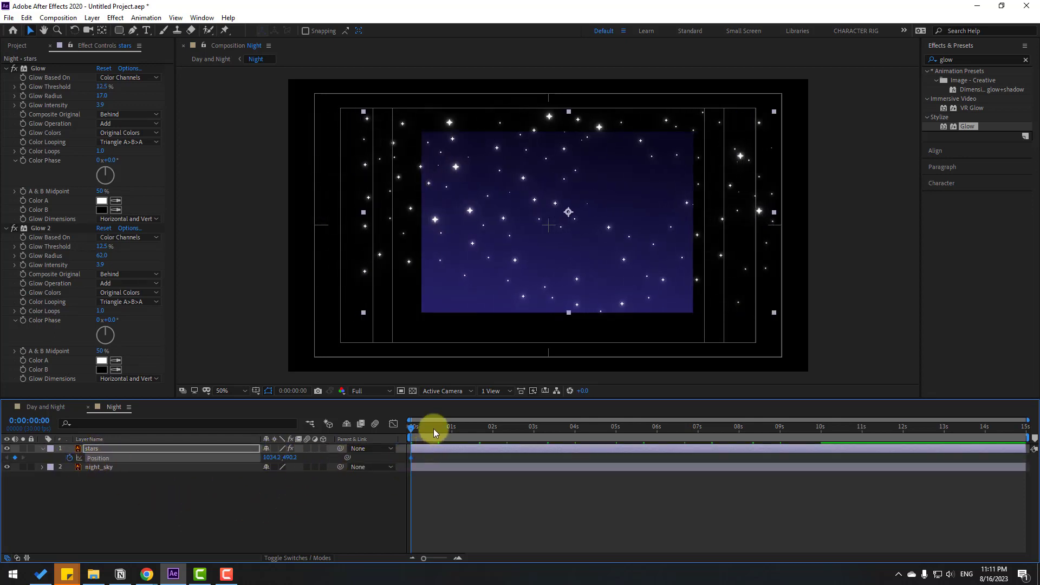
Keyframe the stars' Position at about 1001.2, 490.2 at 0:00:01:25, and preview the drift in the Day and Night composition
{"action": "left_click_drag", "start_coordinate": [433, 428], "coordinate": [486, 430]}
{"action": "left_click_drag", "start_coordinate": [291, 461], "coordinate": [214, 453]}
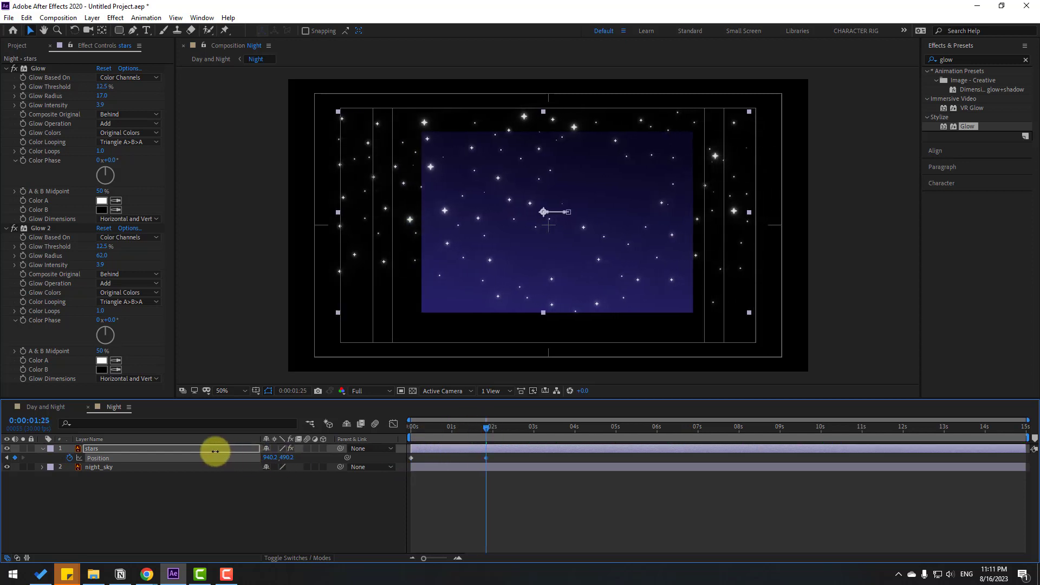
{"action": "left_click", "coordinate": [52, 407]}
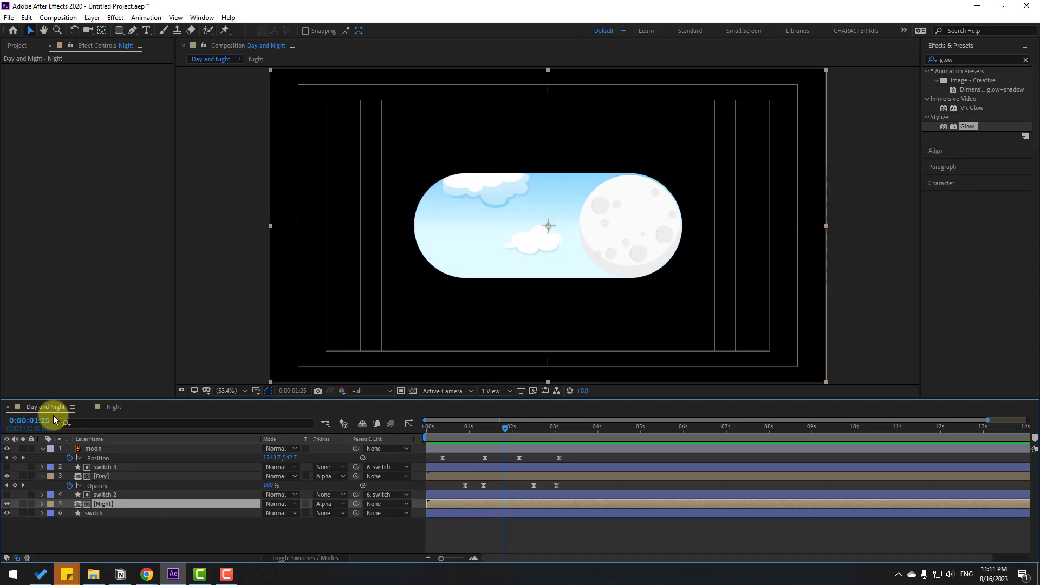
{"action": "left_click", "coordinate": [106, 408]}
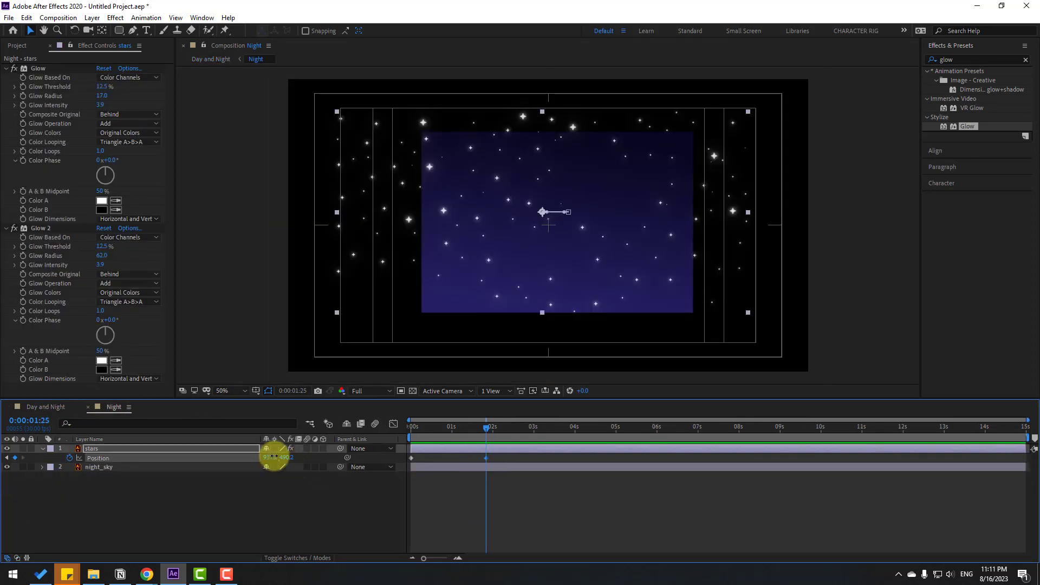
{"action": "left_click_drag", "start_coordinate": [274, 456], "coordinate": [307, 457]}
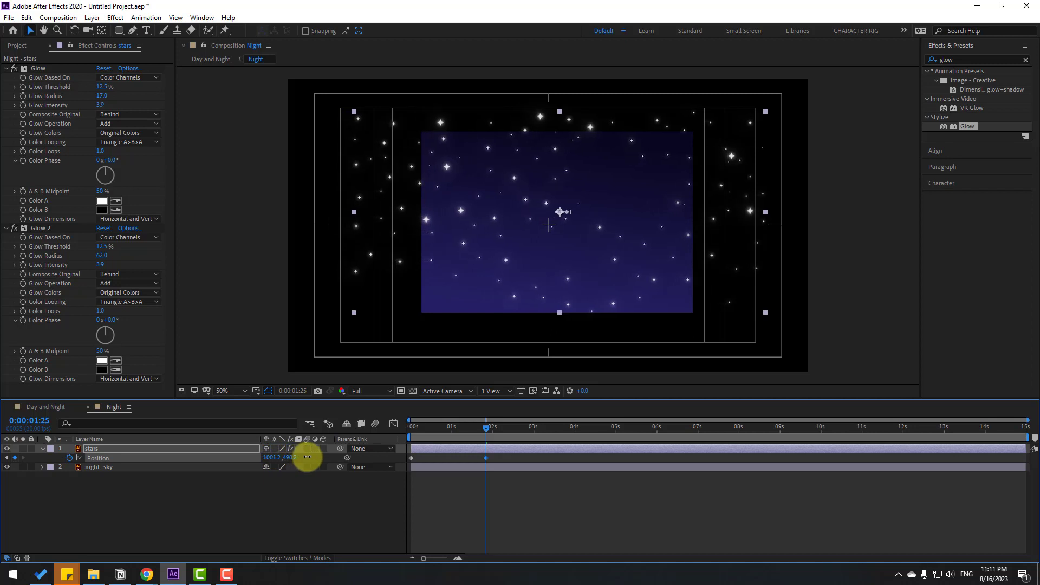
{"action": "left_click", "coordinate": [54, 407]}
{"action": "key", "text": "space"}
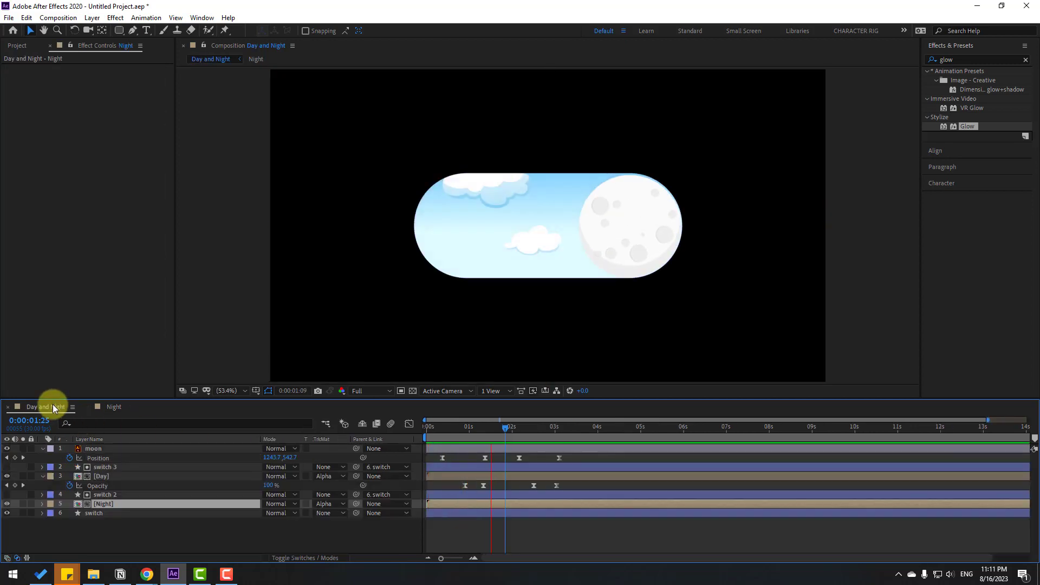
In the Day composition, add Position keyframes for cloud1 and cloud2 at their current places at 0:00:02:08
{"action": "left_click", "coordinate": [484, 426]}
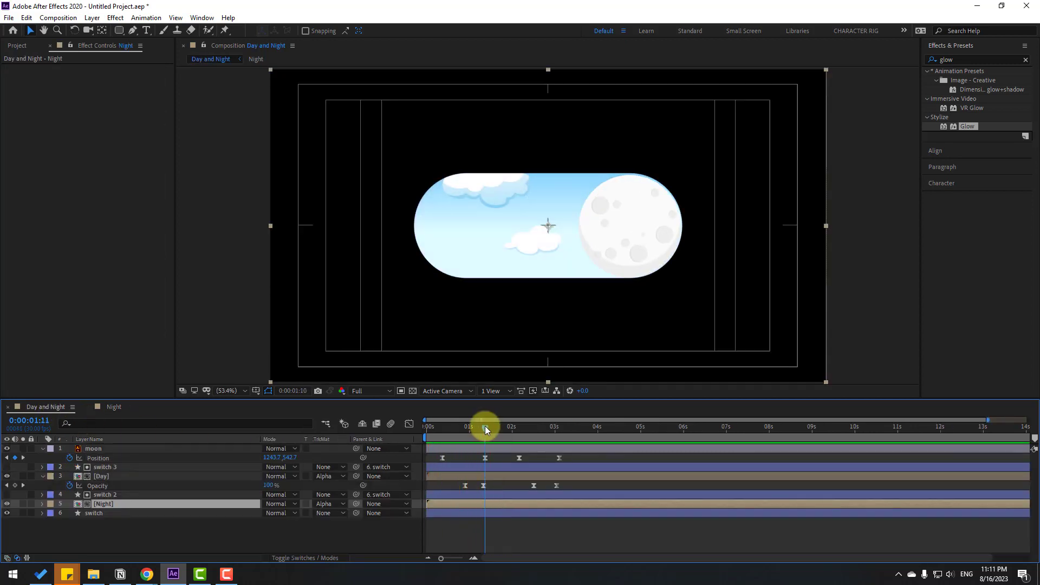
{"action": "double_click", "coordinate": [102, 476]}
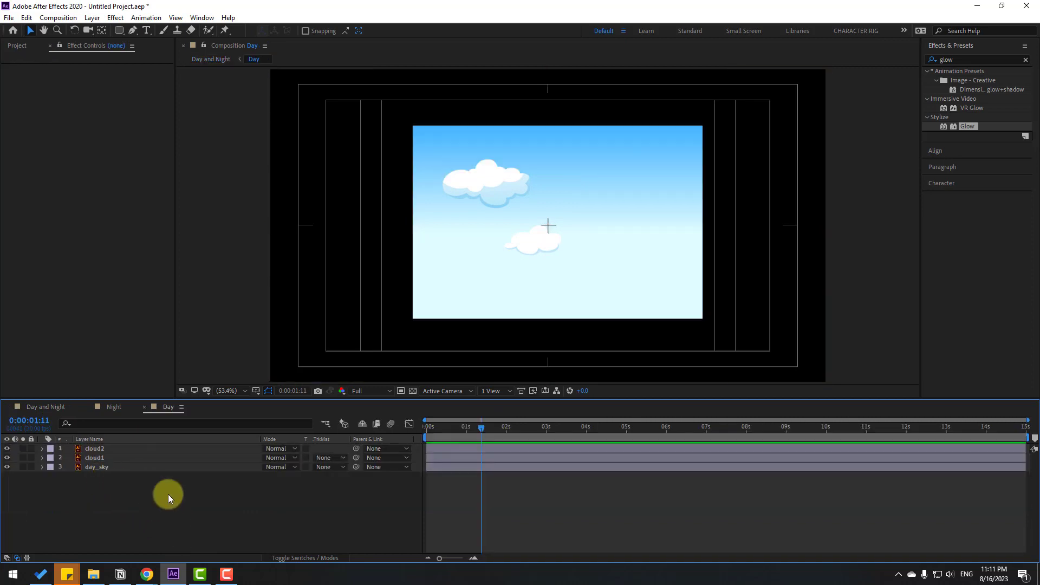
{"action": "left_click", "coordinate": [100, 451]}
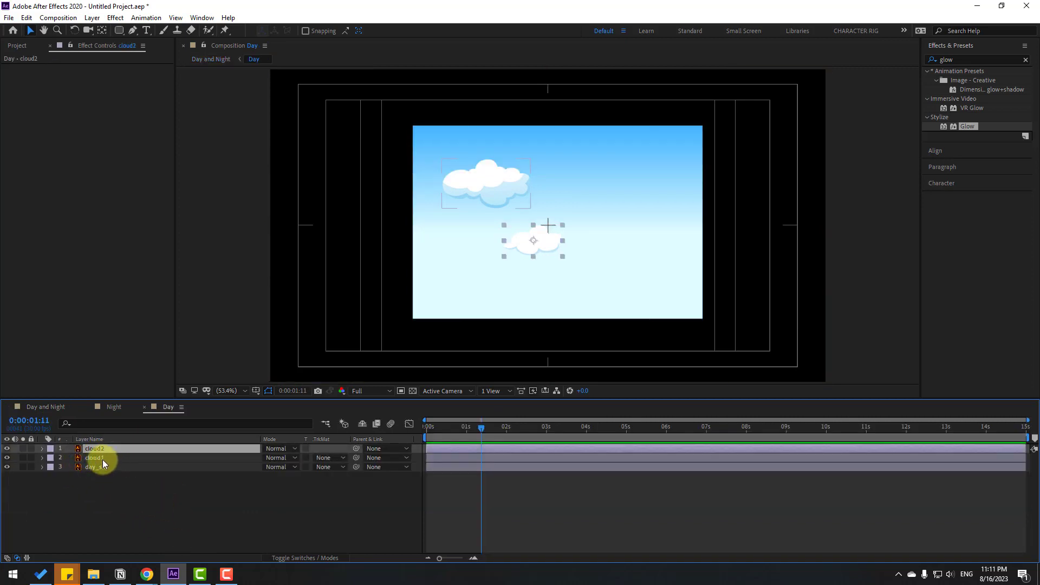
{"action": "left_click", "coordinate": [102, 459], "text": "ctrl"}
{"action": "key", "text": "p"}
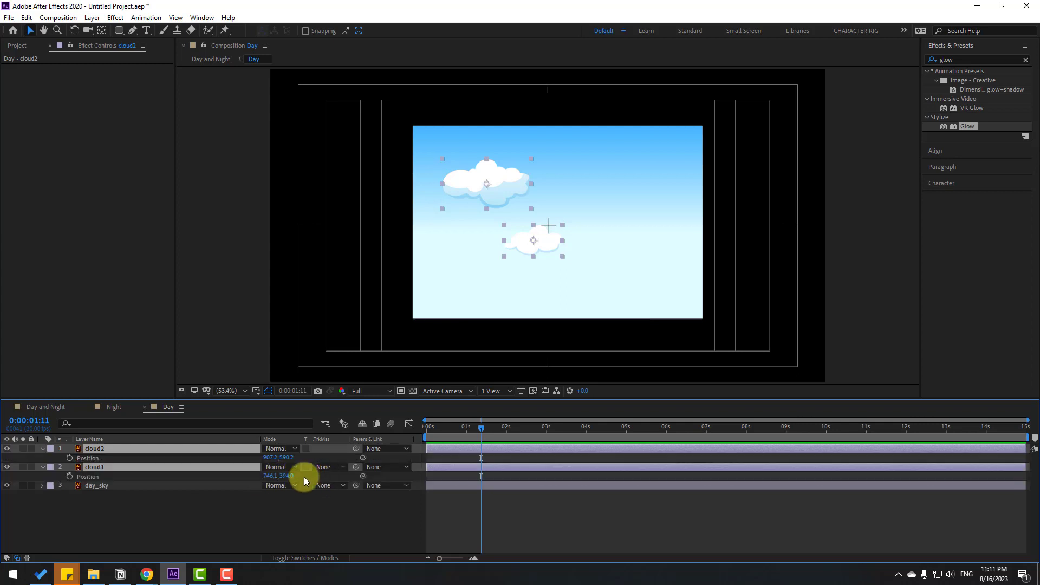
{"action": "left_click", "coordinate": [516, 431]}
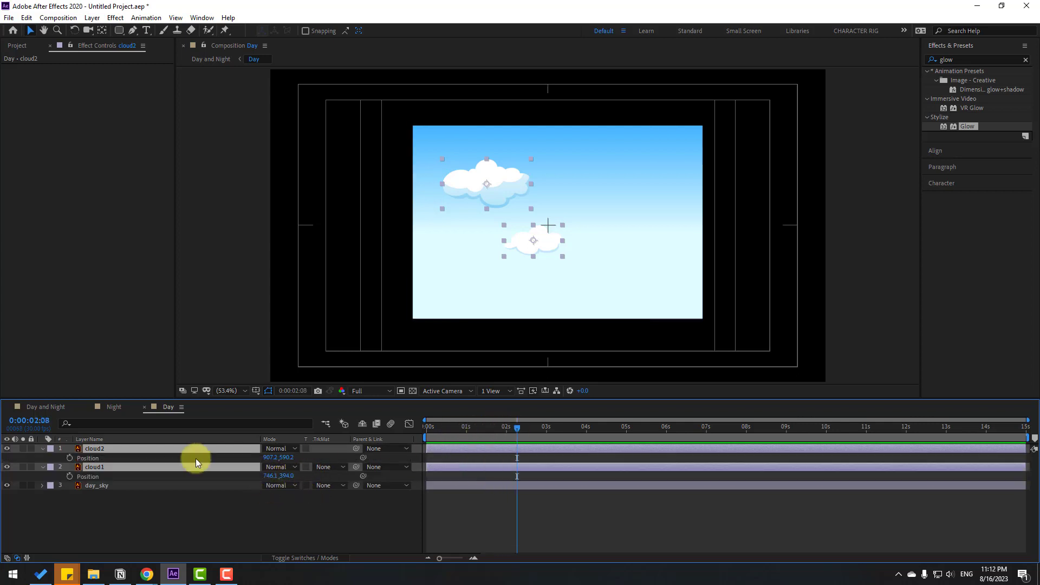
{"action": "left_click", "coordinate": [69, 458]}
Move both clouds left to X 408.2 and 247.1 at 0:00:01:05, and apply Easy Ease to all their Position keyframes
{"action": "left_click_drag", "start_coordinate": [510, 427], "coordinate": [473, 428]}
{"action": "left_click_drag", "start_coordinate": [270, 461], "coordinate": [11, 460]}
{"action": "left_click_drag", "start_coordinate": [534, 458], "coordinate": [469, 480]}
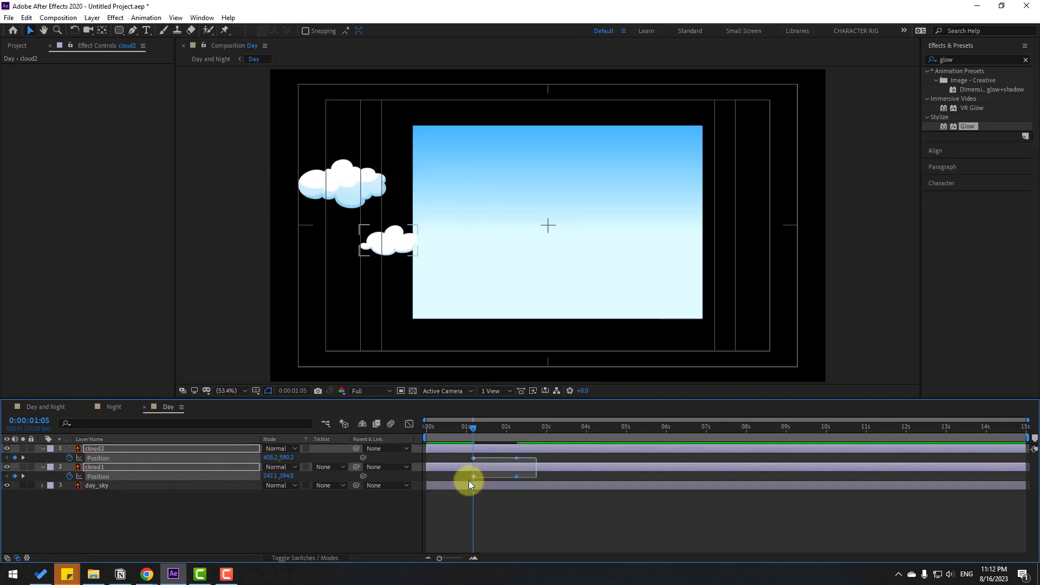
{"action": "right_click", "coordinate": [475, 476]}
{"action": "mouse_move", "coordinate": [542, 468]}
{"action": "left_click", "coordinate": [629, 505]}
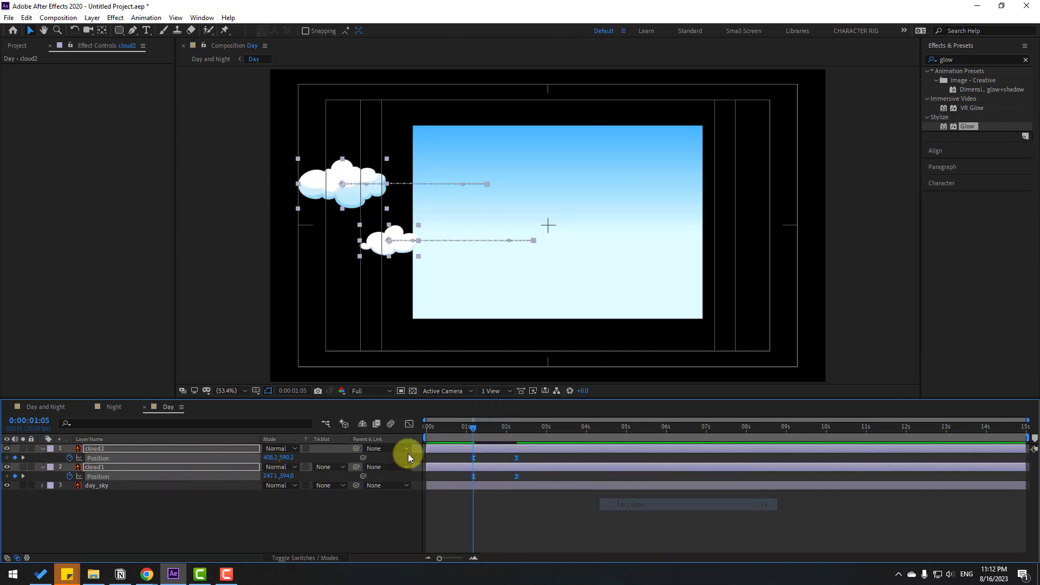
Reshape both clouds' Position speed graph into a sharp peak past the middle of the move, and preview it
{"action": "left_click", "coordinate": [409, 424]}
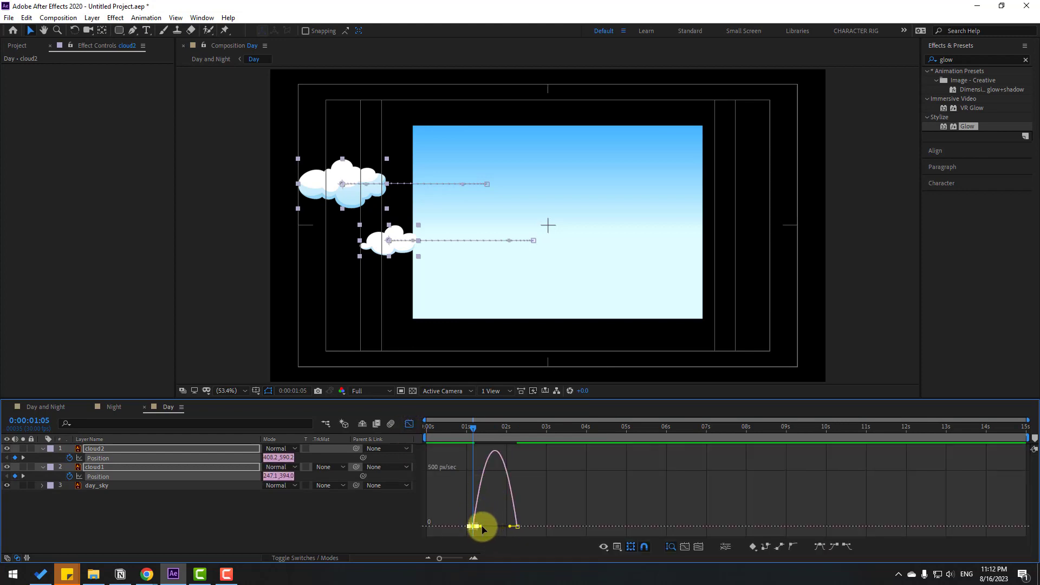
{"action": "left_click_drag", "start_coordinate": [483, 526], "coordinate": [504, 526]}
{"action": "key", "text": "space"}
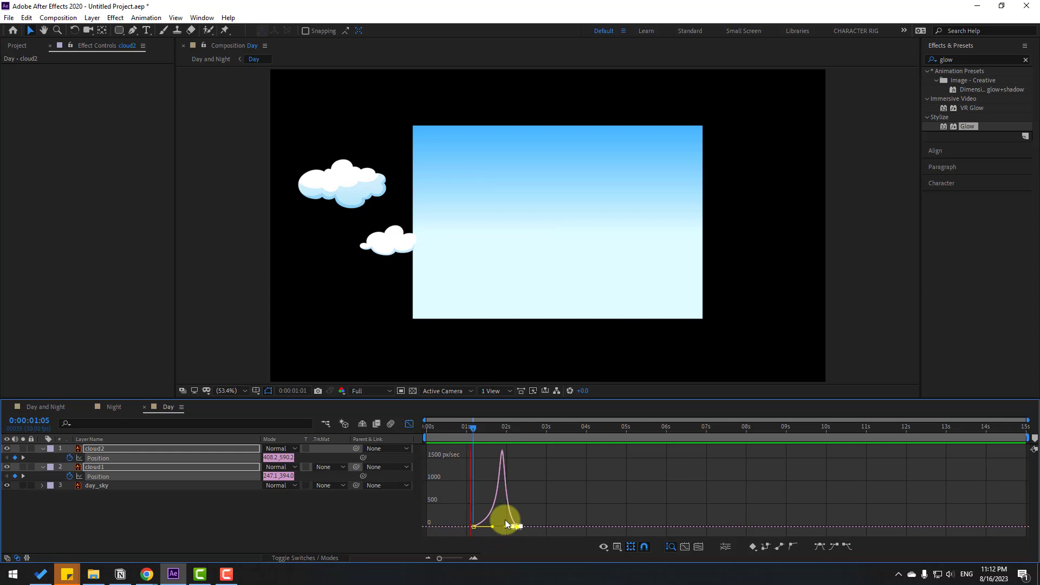
{"action": "key", "text": "space"}
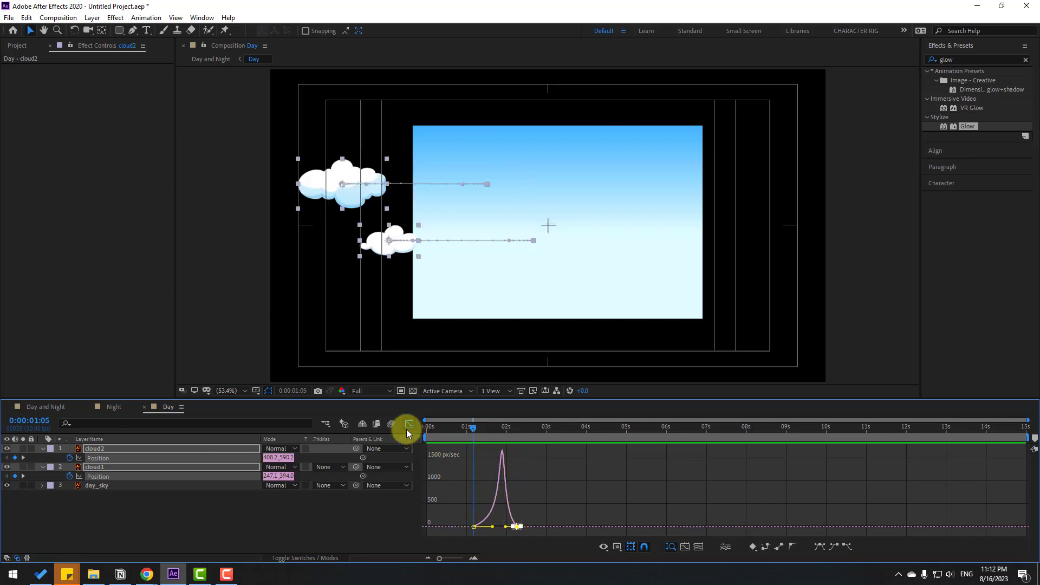
Shift cloud2's Position keyframes slightly later than cloud1's, and check the timing against the Day and Night composition
{"action": "left_click", "coordinate": [409, 424]}
{"action": "left_click_drag", "start_coordinate": [531, 457], "coordinate": [466, 460]}
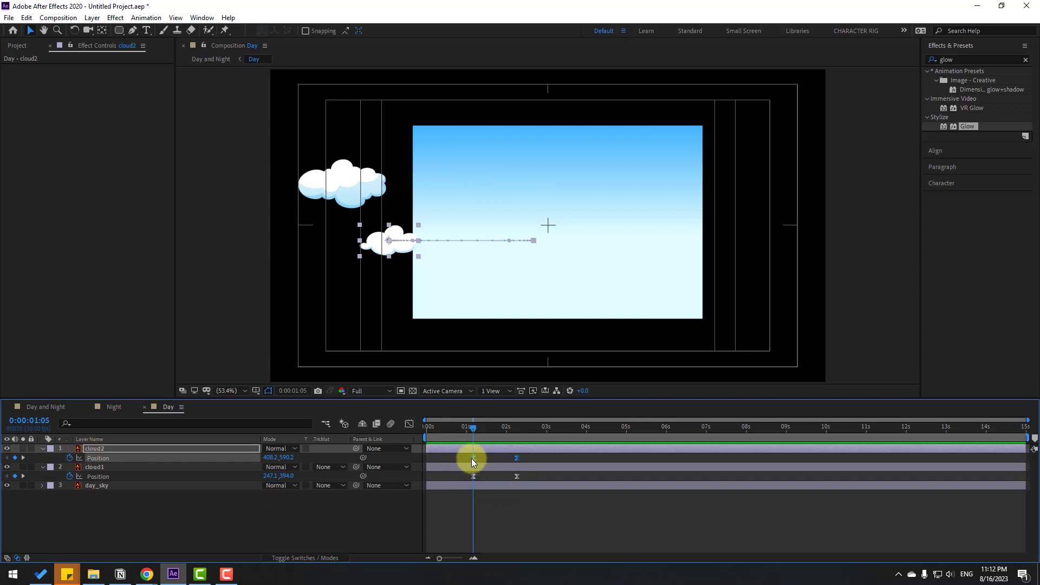
{"action": "mouse_move", "coordinate": [471, 458]}
{"action": "left_mouse_down"}
{"action": "mouse_move", "coordinate": [499, 431]}
{"action": "mouse_move", "coordinate": [515, 431]}
{"action": "mouse_move", "coordinate": [461, 427]}
{"action": "mouse_move", "coordinate": [476, 427]}
{"action": "mouse_move", "coordinate": [476, 446]}
{"action": "left_mouse_up"}
{"action": "left_click", "coordinate": [46, 407]}
{"action": "left_click", "coordinate": [167, 406]}
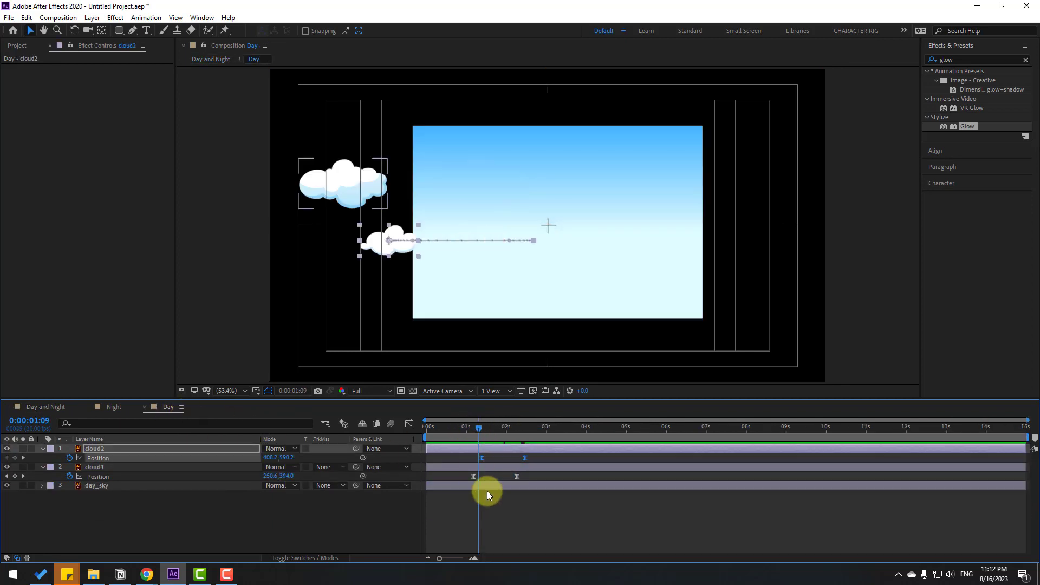
Shift both clouds' Position keyframes earlier in the Day composition, and preview the entrance in Day and Night
{"action": "left_click_drag", "start_coordinate": [540, 457], "coordinate": [456, 474]}
{"action": "left_click", "coordinate": [45, 406]}
{"action": "left_click_drag", "start_coordinate": [469, 429], "coordinate": [458, 458]}
{"action": "left_click", "coordinate": [165, 407]}
{"action": "left_click", "coordinate": [41, 410]}
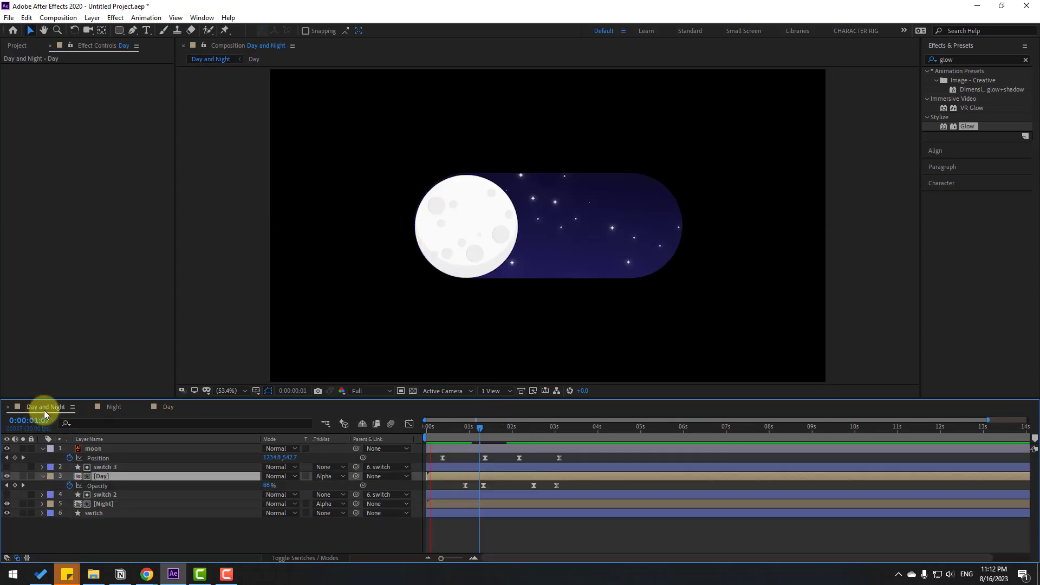
{"action": "key", "text": "space"}
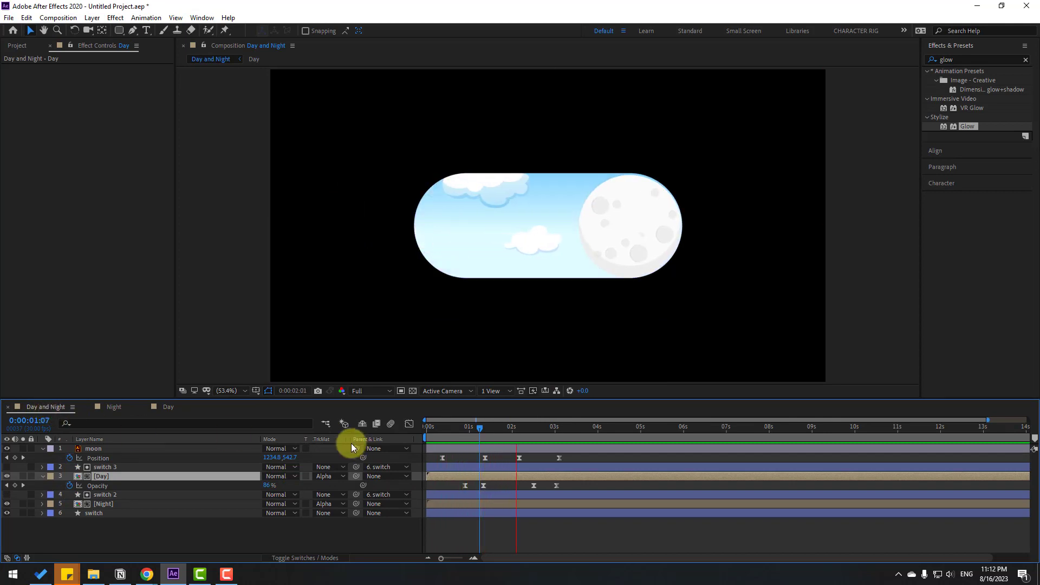
{"action": "key", "text": "space"}
{"action": "key", "text": "space"}
{"action": "key", "text": "space"}
Move both clouds' ending Position keyframes slightly later, and reshape the speed graph into a lower, gentler peak
{"action": "left_click", "coordinate": [163, 409]}
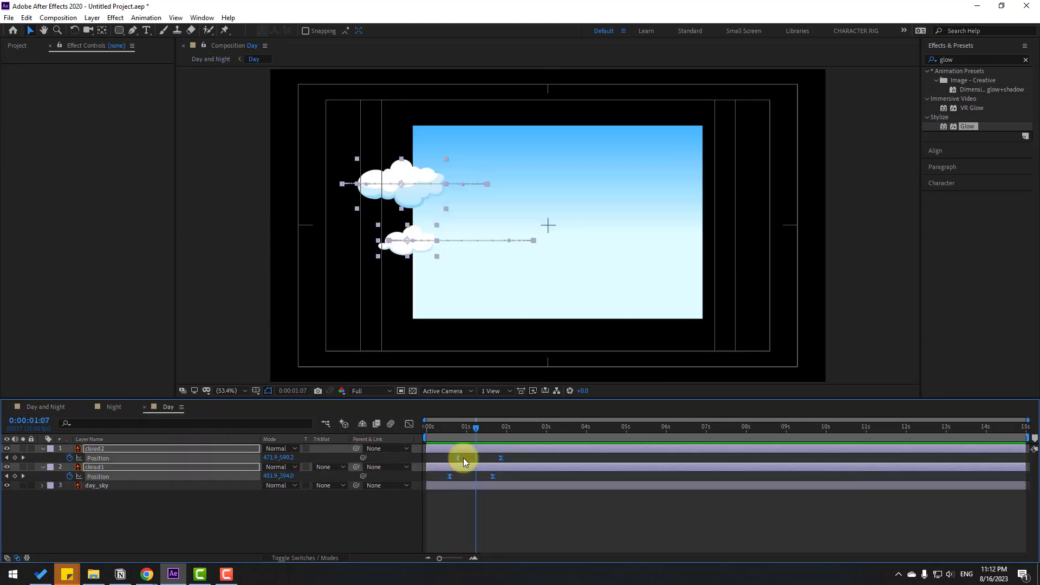
{"action": "left_click_drag", "start_coordinate": [491, 475], "coordinate": [495, 477]}
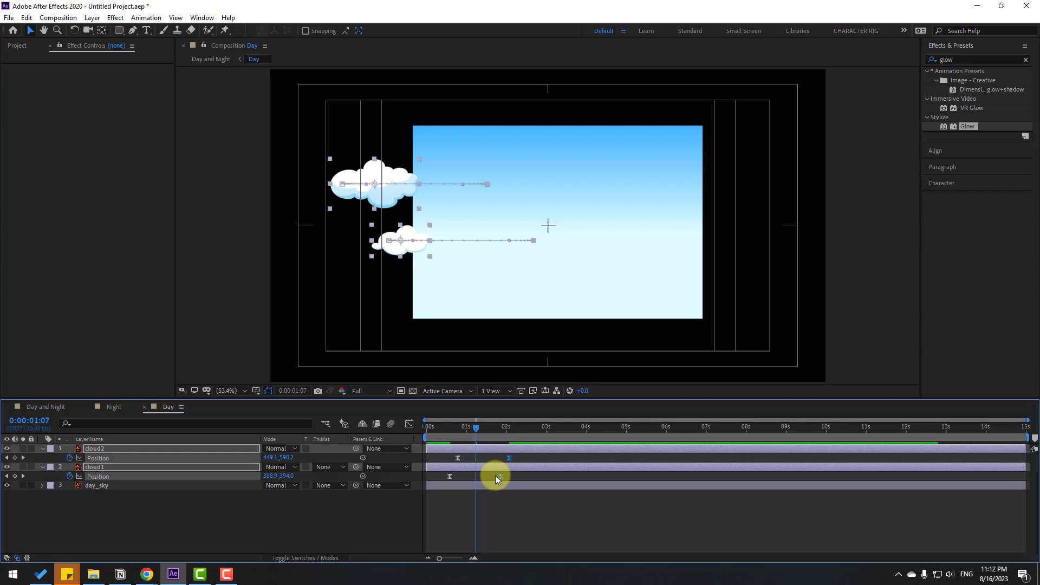
{"action": "left_click", "coordinate": [409, 424]}
{"action": "scroll", "coordinate": [531, 534], "scroll_direction": "up", "scroll_amount": 2}
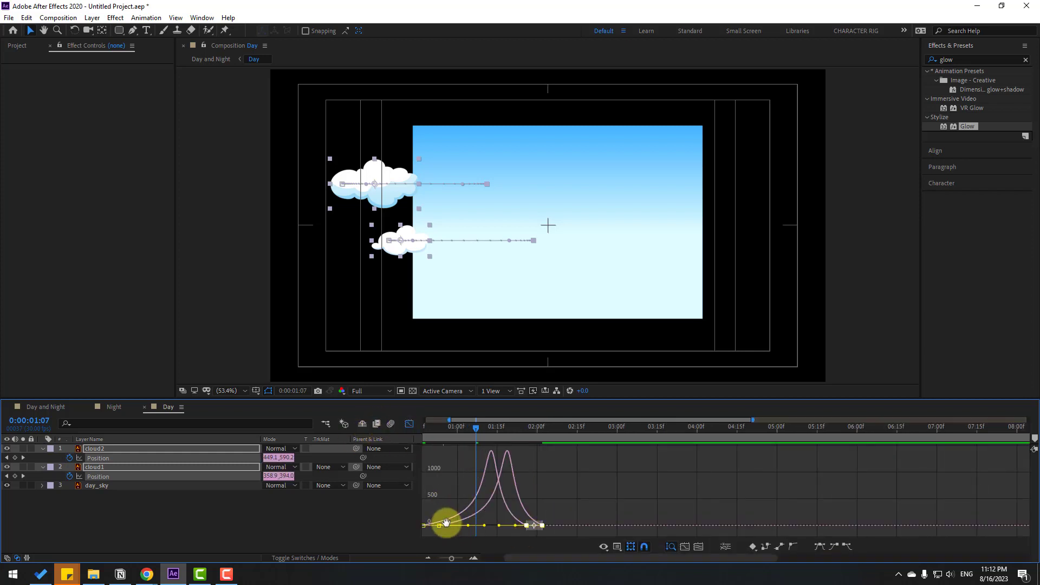
{"action": "left_click_drag", "start_coordinate": [447, 523], "coordinate": [464, 521]}
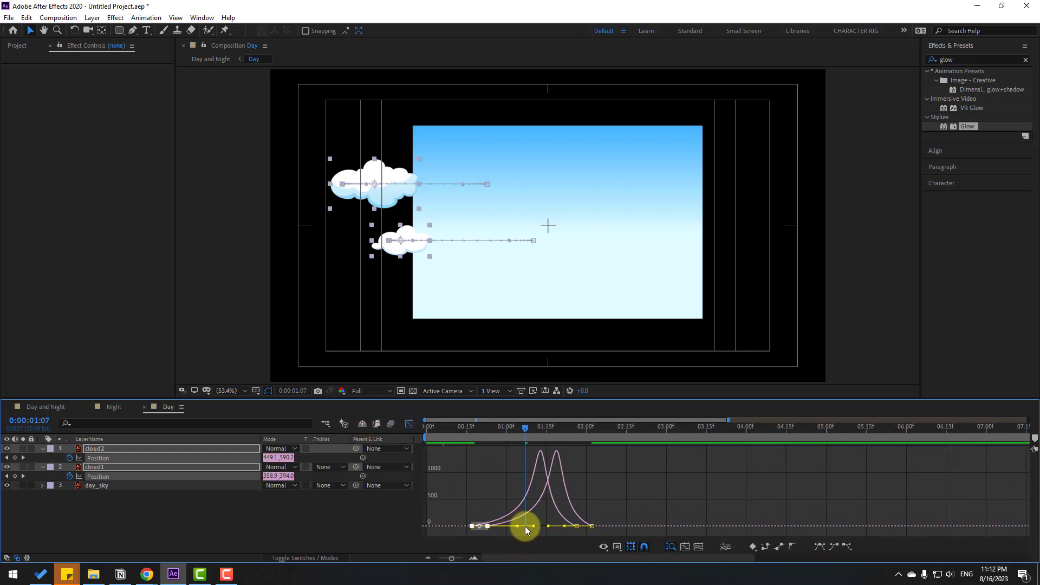
{"action": "key", "text": "F9"}
{"action": "left_click_drag", "start_coordinate": [596, 520], "coordinate": [559, 526]}
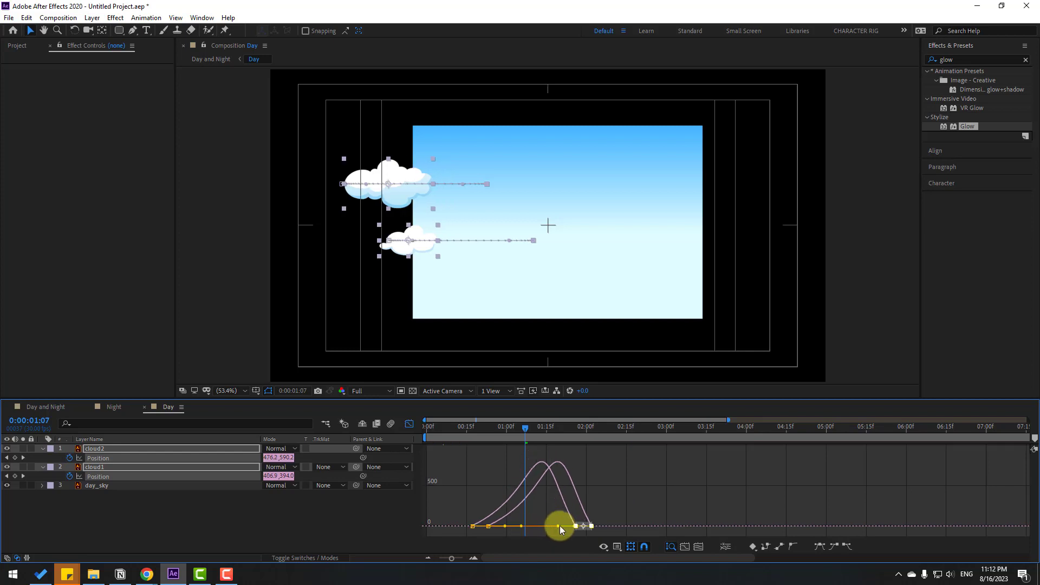
Preview the softened cloud motion in Day and Night, and shift all cloud Position keyframes in Day earlier
{"action": "left_click", "coordinate": [79, 412]}
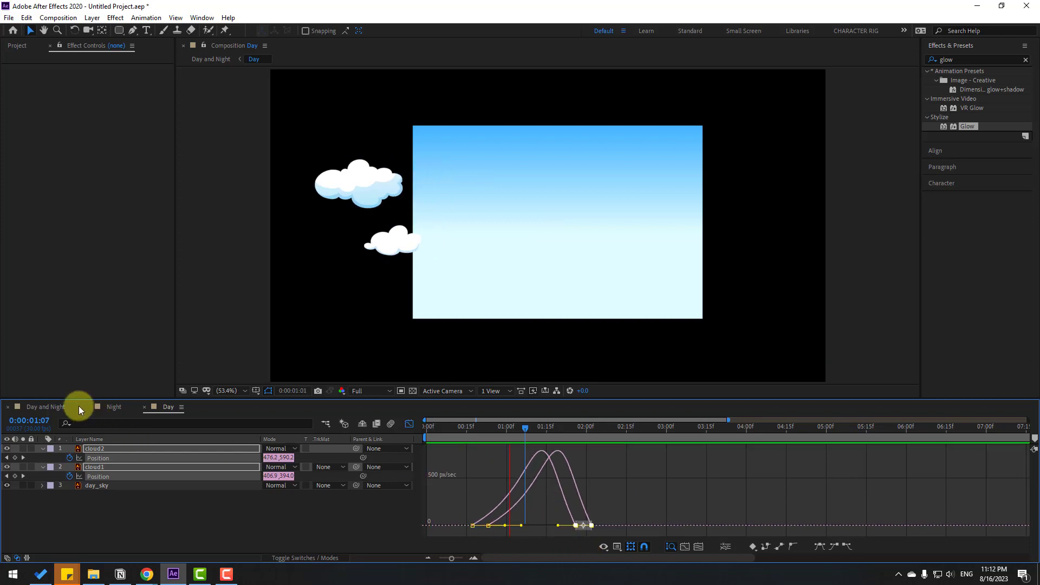
{"action": "key", "text": "space"}
{"action": "left_click", "coordinate": [49, 412]}
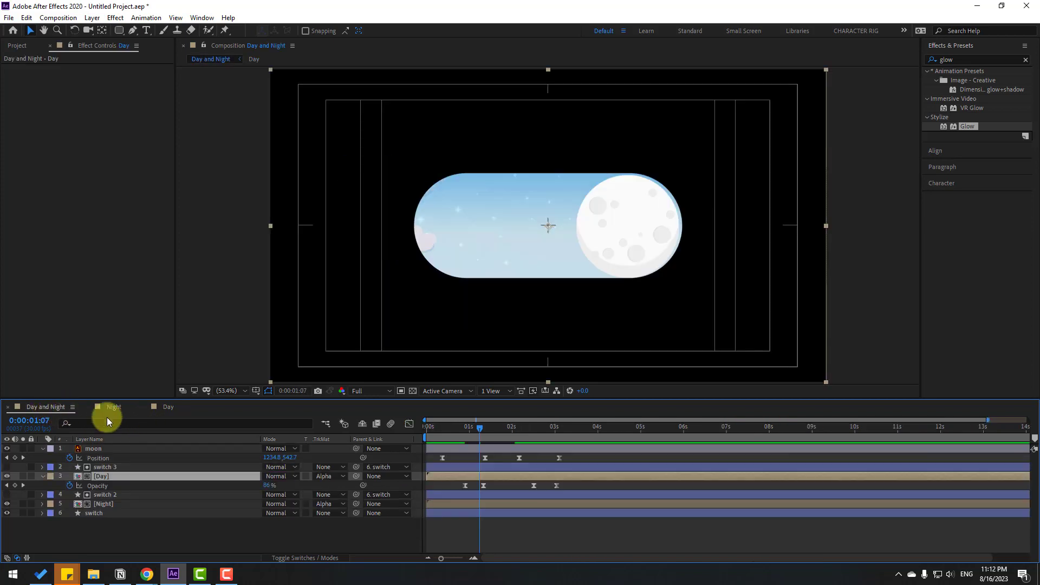
{"action": "left_click_drag", "start_coordinate": [488, 475], "coordinate": [414, 473]}
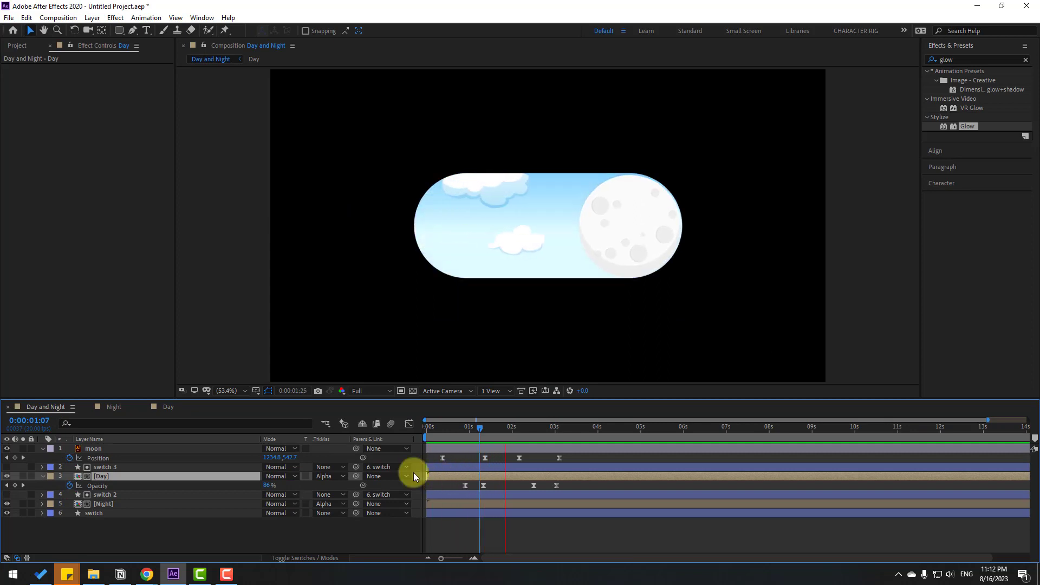
{"action": "left_click", "coordinate": [165, 407]}
{"action": "left_click", "coordinate": [425, 426]}
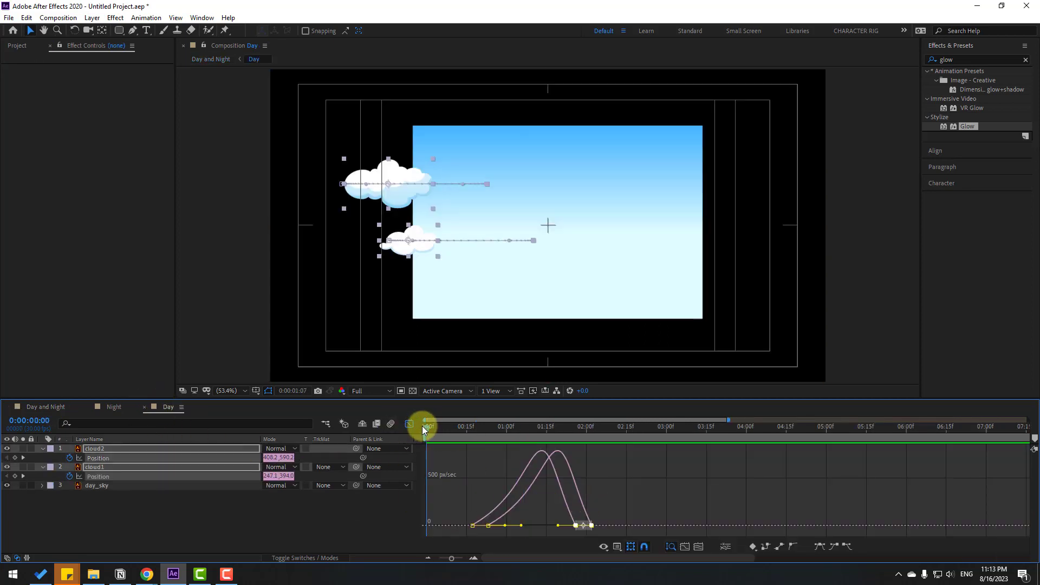
{"action": "key", "text": "shift+F3"}
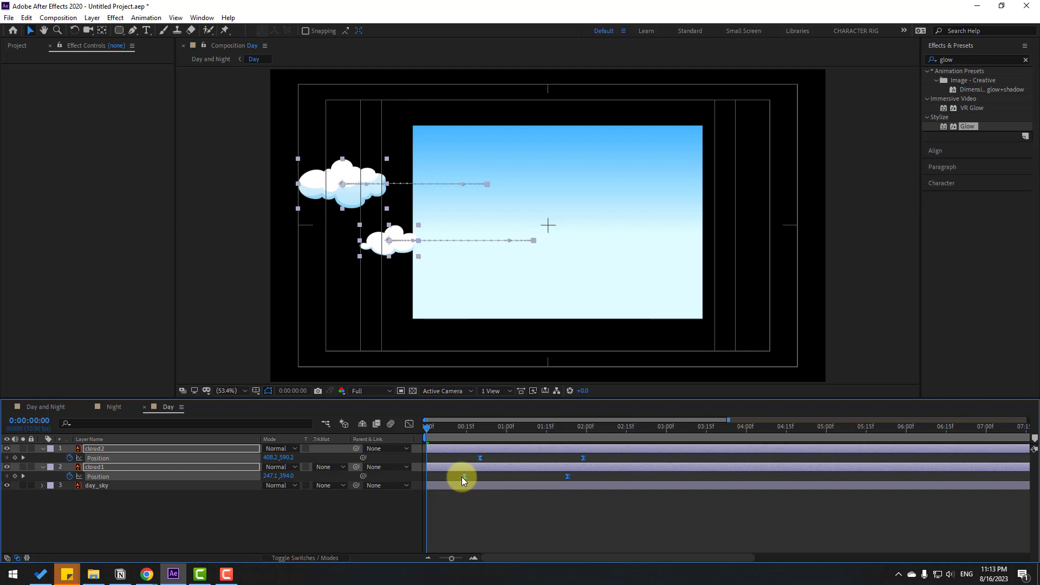
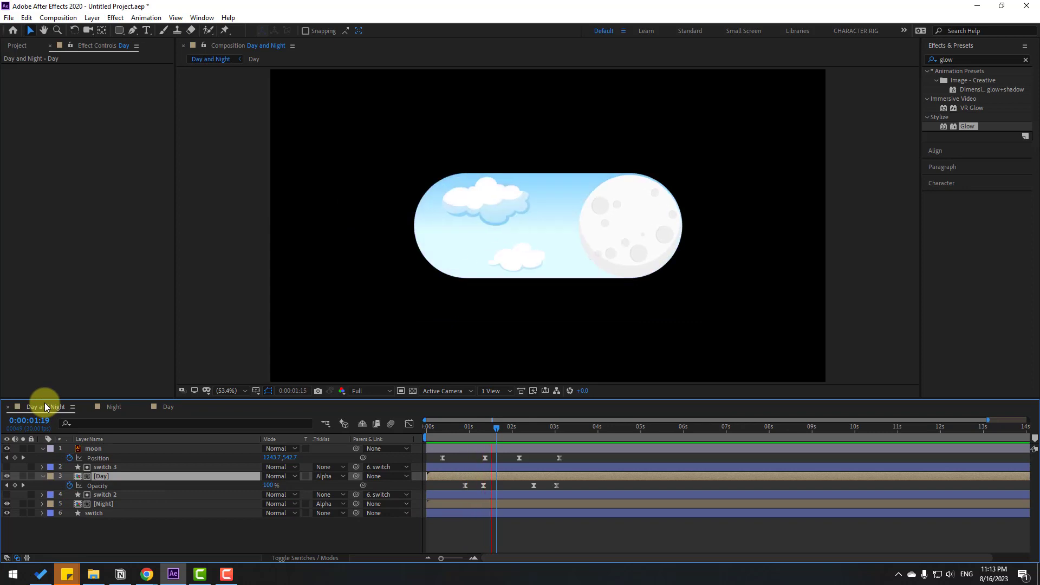
In the Day composition, add Position keyframes for both clouds at their current places at 0:00:02:10
{"action": "left_click", "coordinate": [489, 427]}
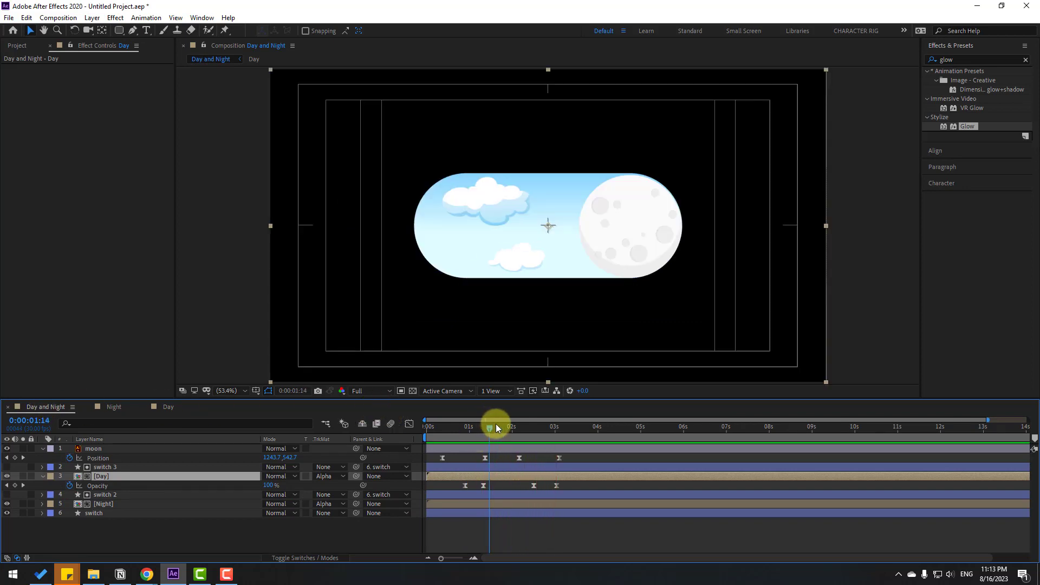
{"action": "left_click_drag", "start_coordinate": [509, 428], "coordinate": [529, 428]}
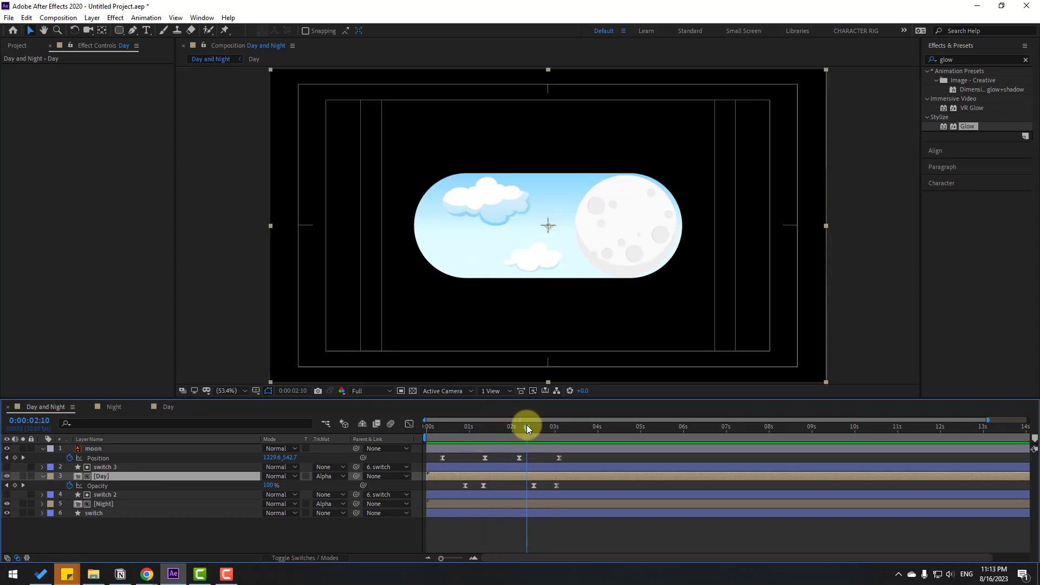
{"action": "left_click", "coordinate": [168, 408]}
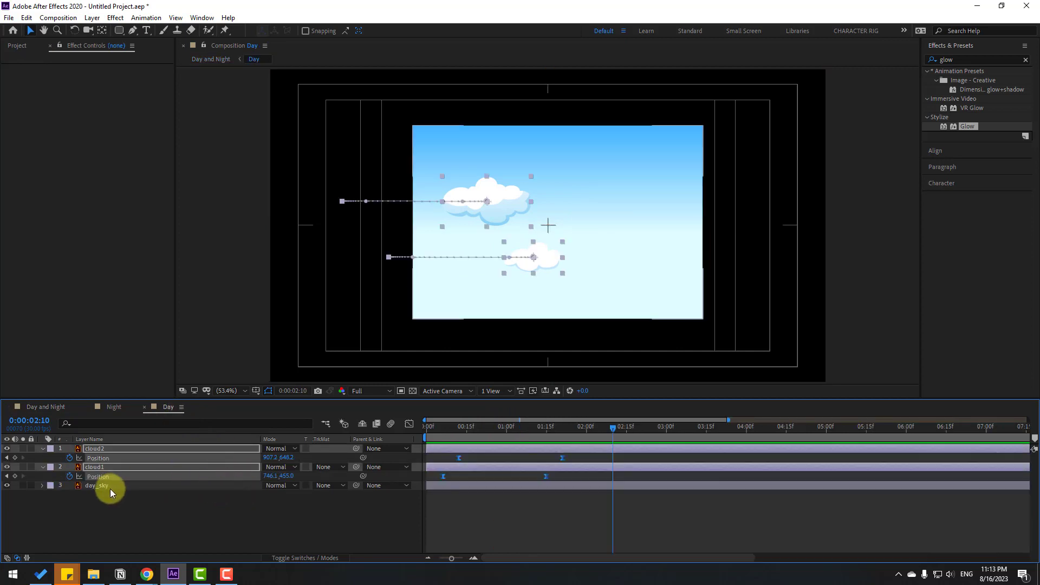
{"action": "left_click", "coordinate": [15, 458]}
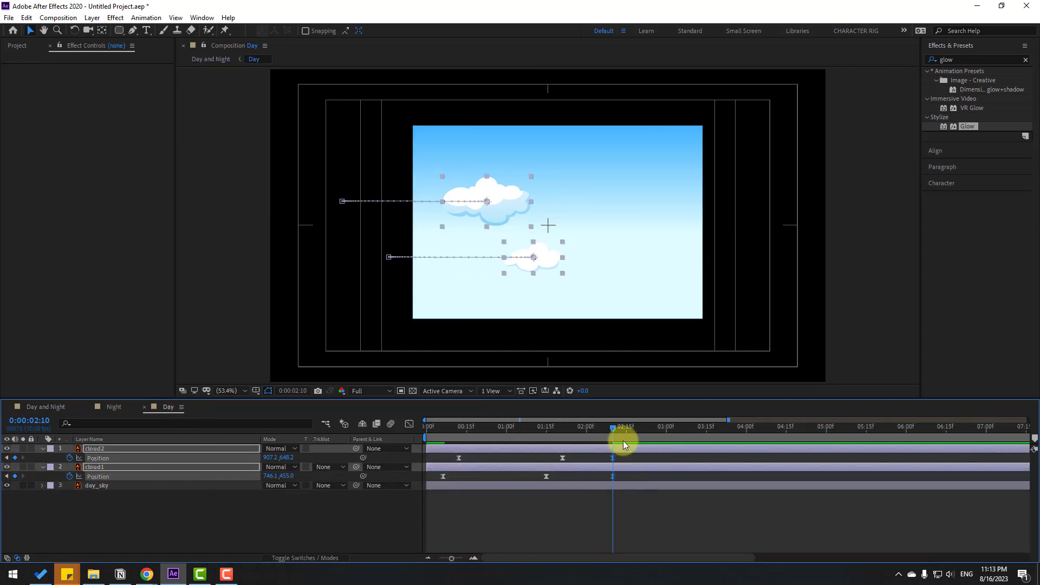
At 0:00:03:03 move cloud2 and cloud1 out of the sky to X 377.2 and 216.1, and preview in Day and Night
{"action": "left_click", "coordinate": [672, 428]}
{"action": "left_click_drag", "start_coordinate": [271, 458], "coordinate": [5, 458]}
{"action": "left_click", "coordinate": [38, 407]}
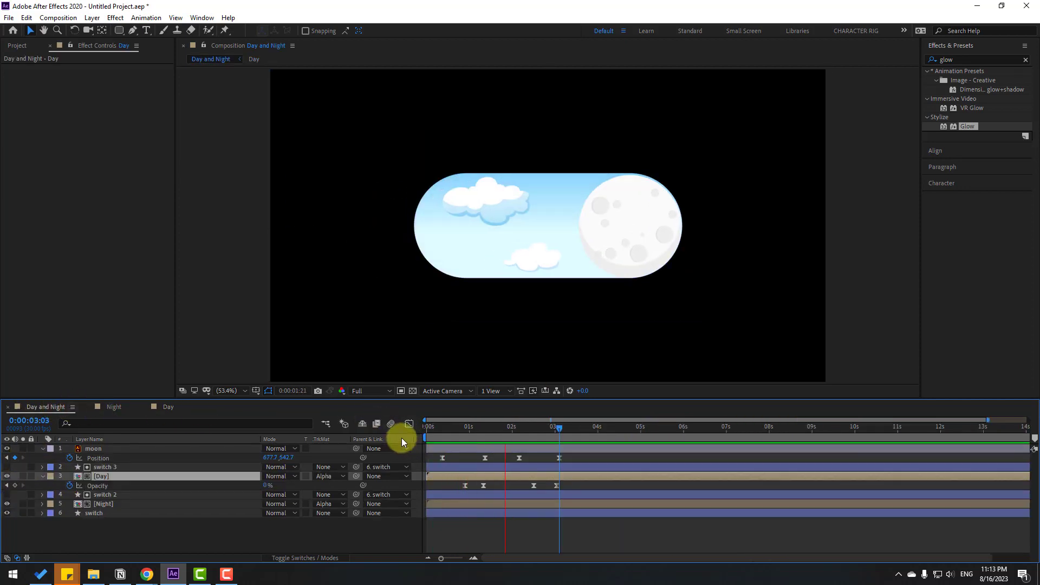
Reshape the clouds' exit speed graph between 0:00:02:10 and 0:00:03:03 to start gradually and peak past the middle, and check it in Day and Night
{"action": "left_click", "coordinate": [166, 406]}
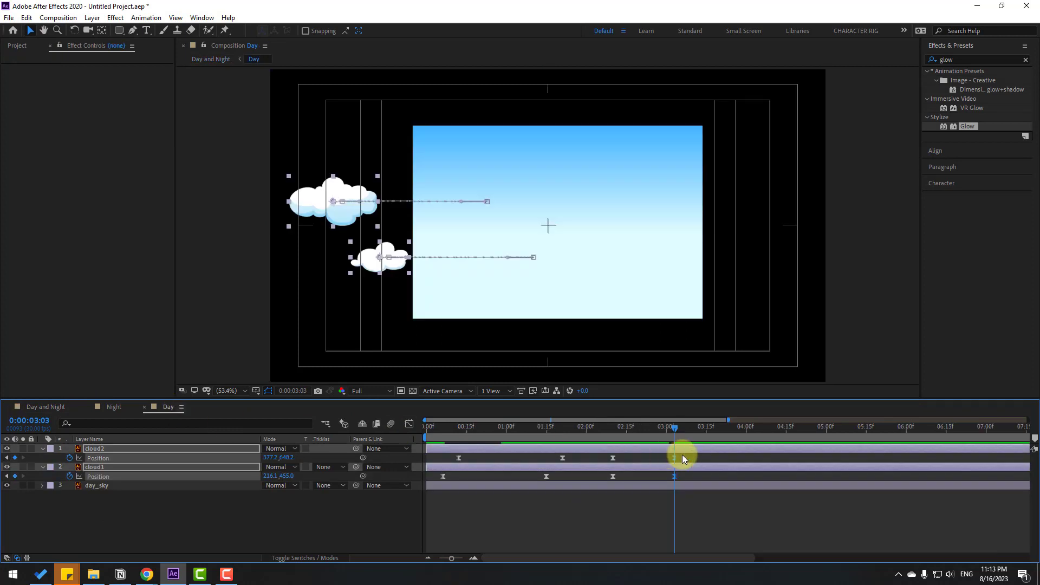
{"action": "left_click_drag", "start_coordinate": [696, 461], "coordinate": [603, 492]}
{"action": "left_click", "coordinate": [409, 424]}
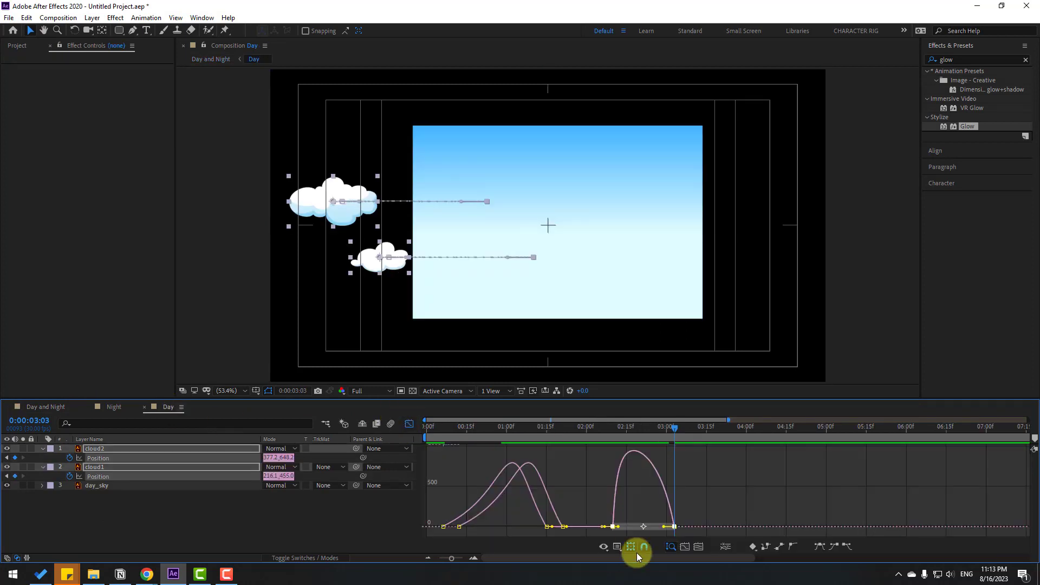
{"action": "left_click", "coordinate": [615, 526]}
{"action": "key", "text": "equal"}
{"action": "key", "text": "equal"}
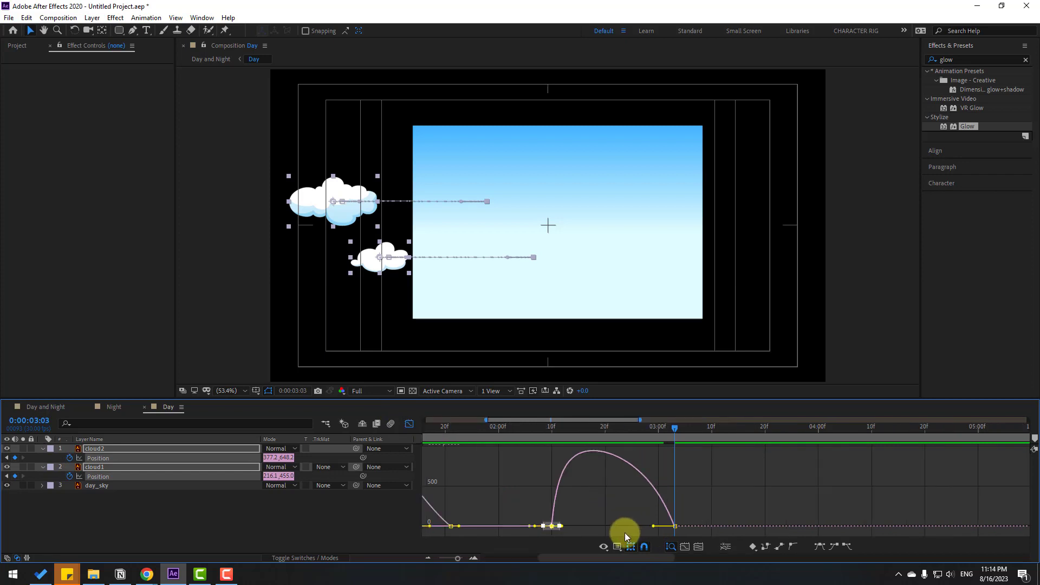
{"action": "left_click_drag", "start_coordinate": [450, 527], "coordinate": [501, 529]}
{"action": "key", "text": "minus"}
{"action": "left_click", "coordinate": [59, 407]}
{"action": "left_click_drag", "start_coordinate": [510, 426], "coordinate": [548, 432]}
{"action": "left_click", "coordinate": [169, 408]}
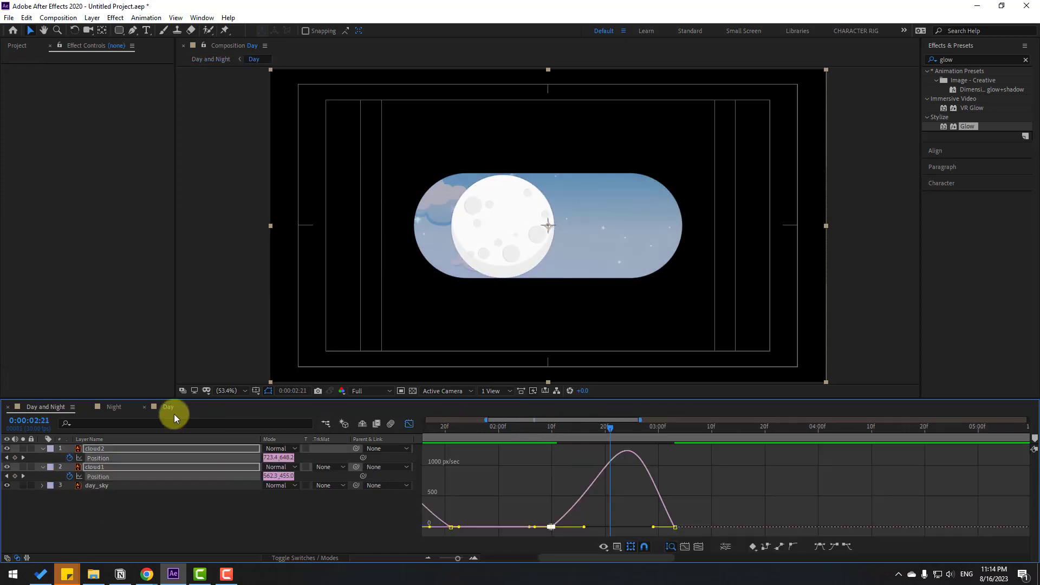
Shift cloud2's two exit Position keyframes slightly later than cloud1's, and preview the return to night
{"action": "key", "text": "shift+F3"}
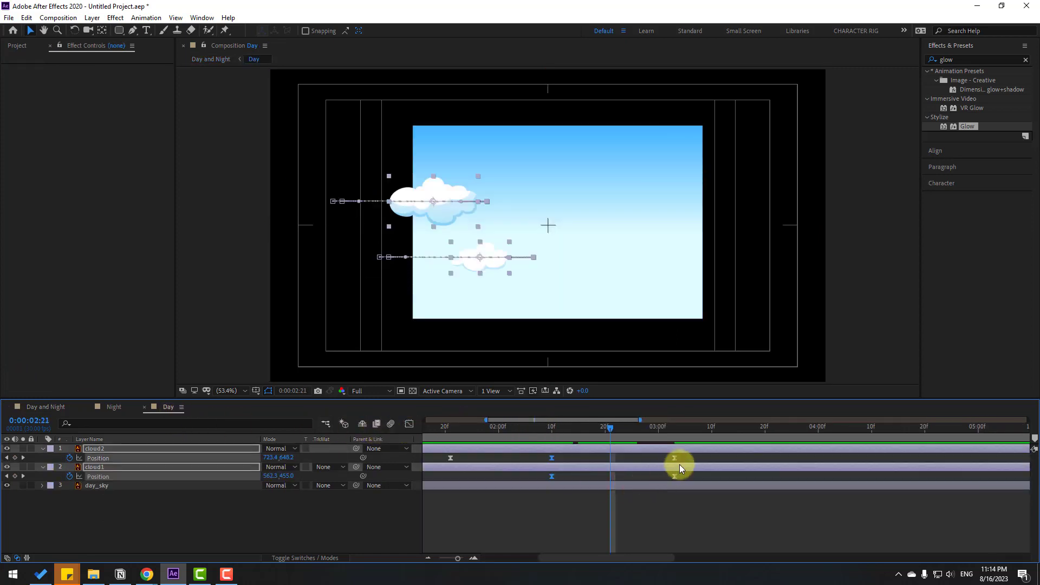
{"action": "left_click", "coordinate": [559, 457]}
{"action": "left_click", "coordinate": [551, 459]}
{"action": "left_click_drag", "start_coordinate": [548, 460], "coordinate": [561, 460]}
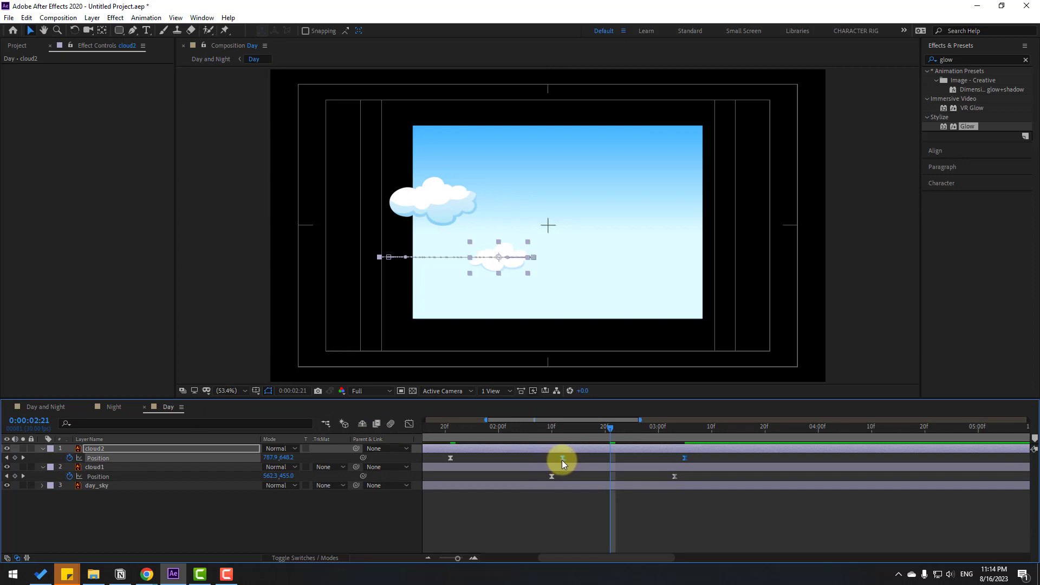
{"action": "left_click", "coordinate": [49, 407]}
{"action": "left_click_drag", "start_coordinate": [519, 431], "coordinate": [548, 430]}
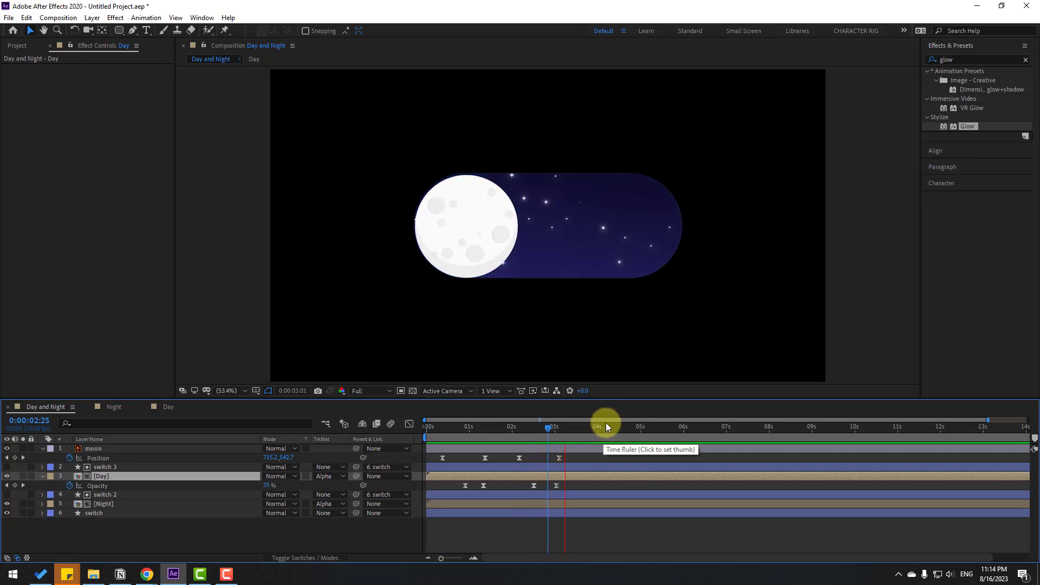
{"action": "mouse_move", "coordinate": [544, 431]}
{"action": "left_mouse_down"}
{"action": "mouse_move", "coordinate": [429, 432]}
{"action": "mouse_move", "coordinate": [559, 435]}
{"action": "left_mouse_up"}
In the Night composition, create a 1920 x 1080 px black solid named star_falling
{"action": "double_click", "coordinate": [113, 502]}
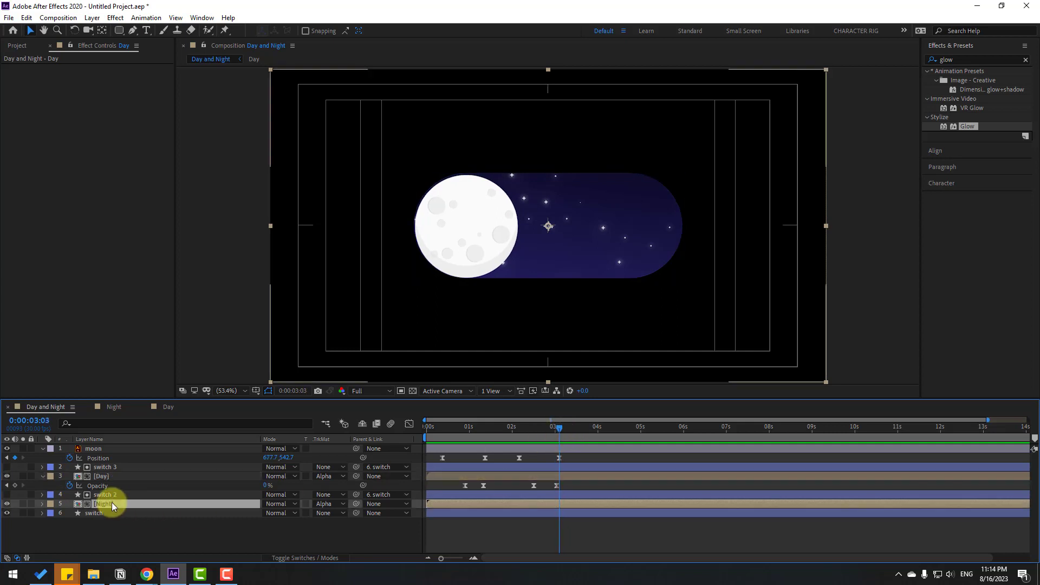
{"action": "left_click", "coordinate": [193, 509]}
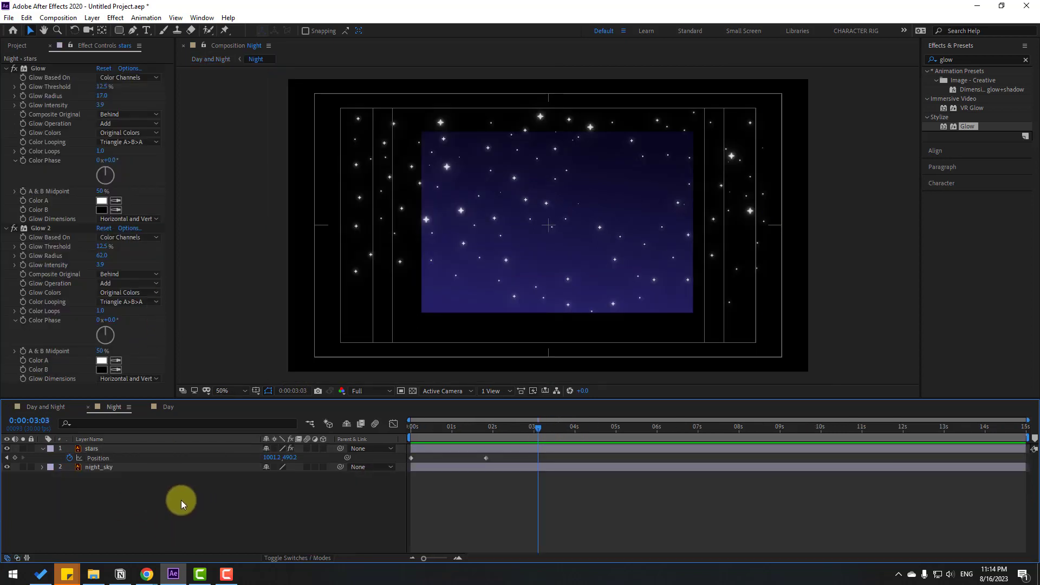
{"action": "right_click", "coordinate": [146, 504]}
{"action": "mouse_move", "coordinate": [223, 391]}
{"action": "left_click", "coordinate": [307, 412]}
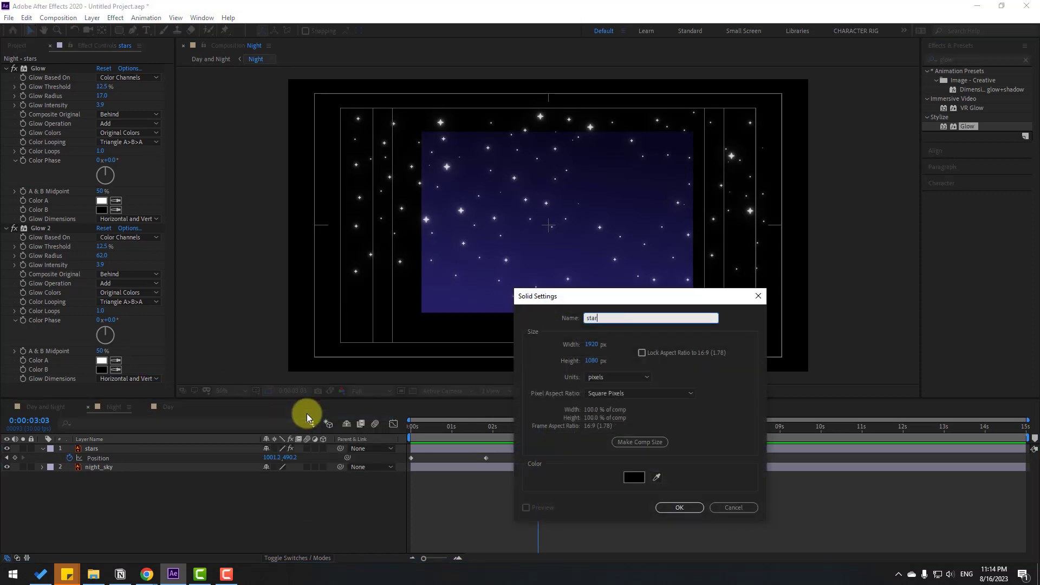
{"action": "left_click", "coordinate": [689, 509]}
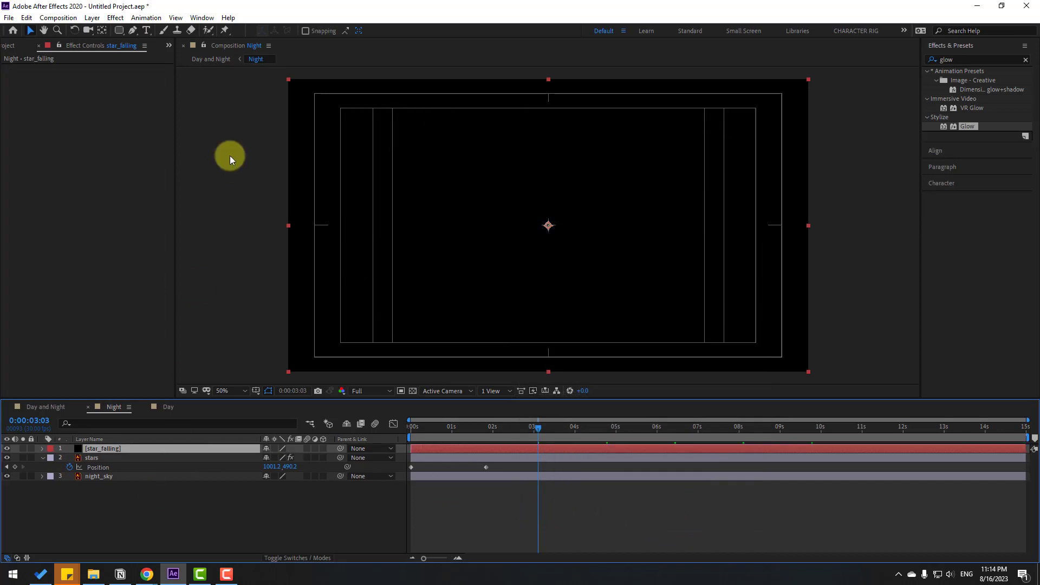
Draw a small slanted teardrop mask with the Pen tool on star_falling, just above the composition centre, with its tip pointing up
{"action": "left_click", "coordinate": [134, 30]}
{"action": "key", "text": "period"}
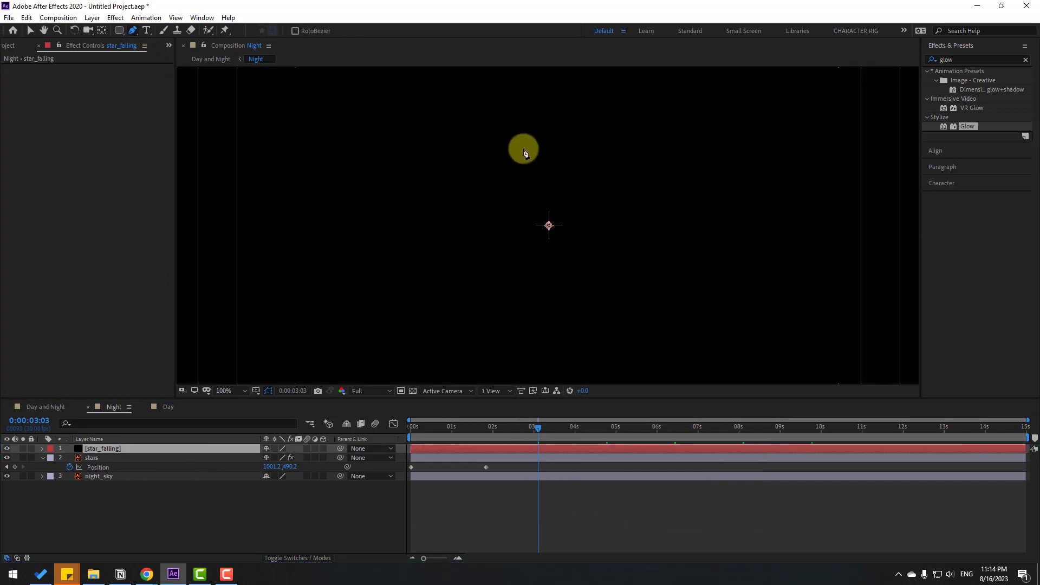
{"action": "left_click", "coordinate": [524, 146]}
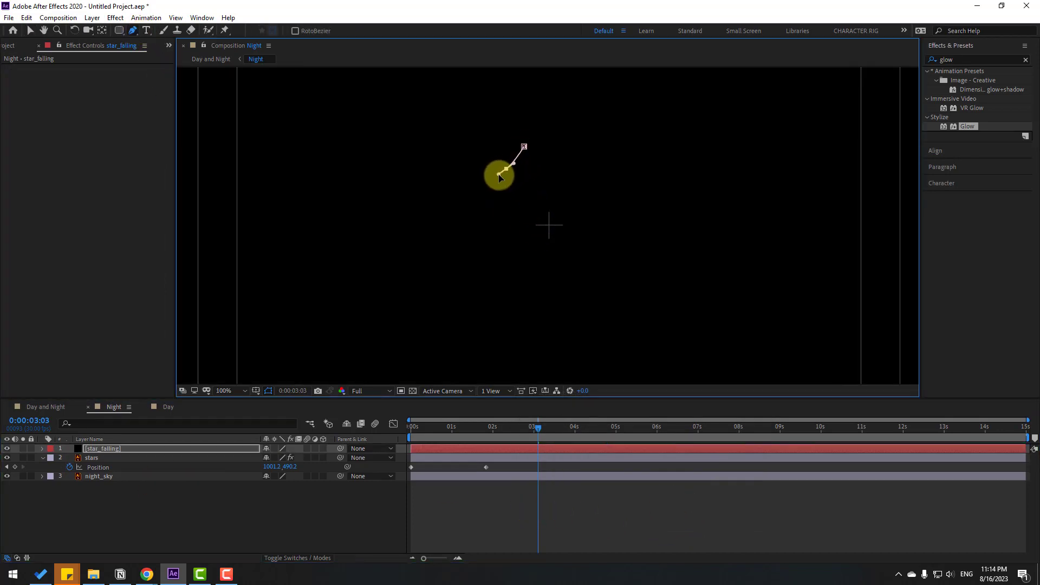
{"action": "mouse_move", "coordinate": [528, 185]}
{"action": "left_mouse_down"}
{"action": "mouse_move", "coordinate": [535, 165]}
{"action": "mouse_move", "coordinate": [519, 184]}
{"action": "left_mouse_up"}
{"action": "left_click", "coordinate": [527, 152]}
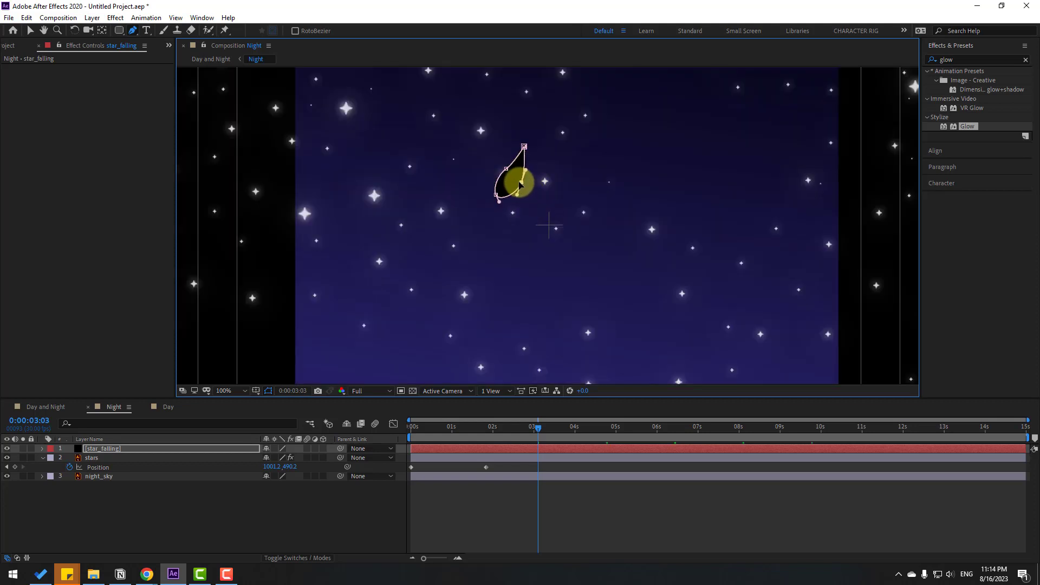
{"action": "left_click", "coordinate": [30, 30]}
Apply a Fill effect to star_falling and set its colour to pale cream F5ECC8
{"action": "left_click", "coordinate": [1025, 59]}
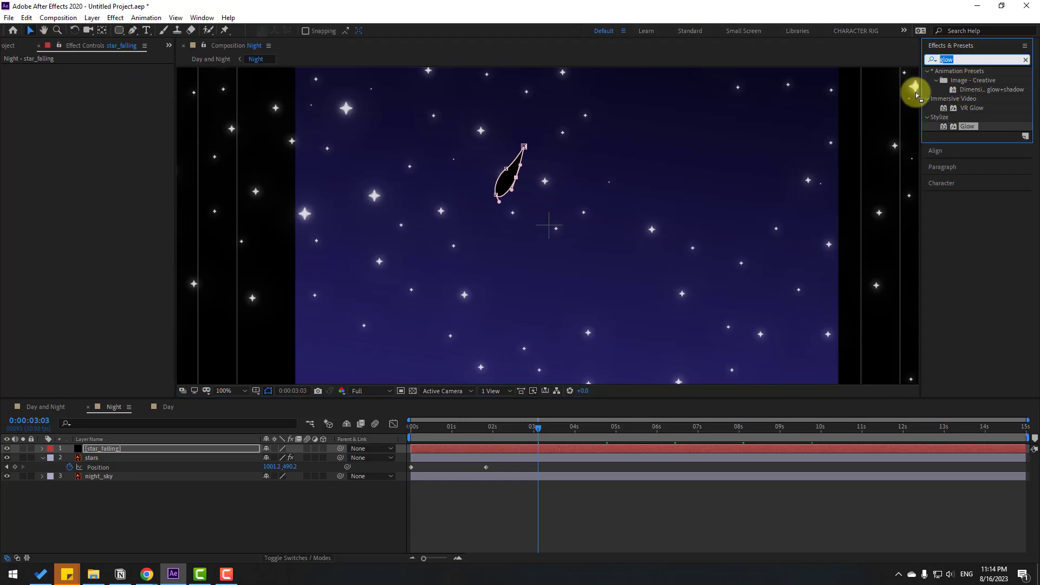
{"action": "type", "text": "fill"}
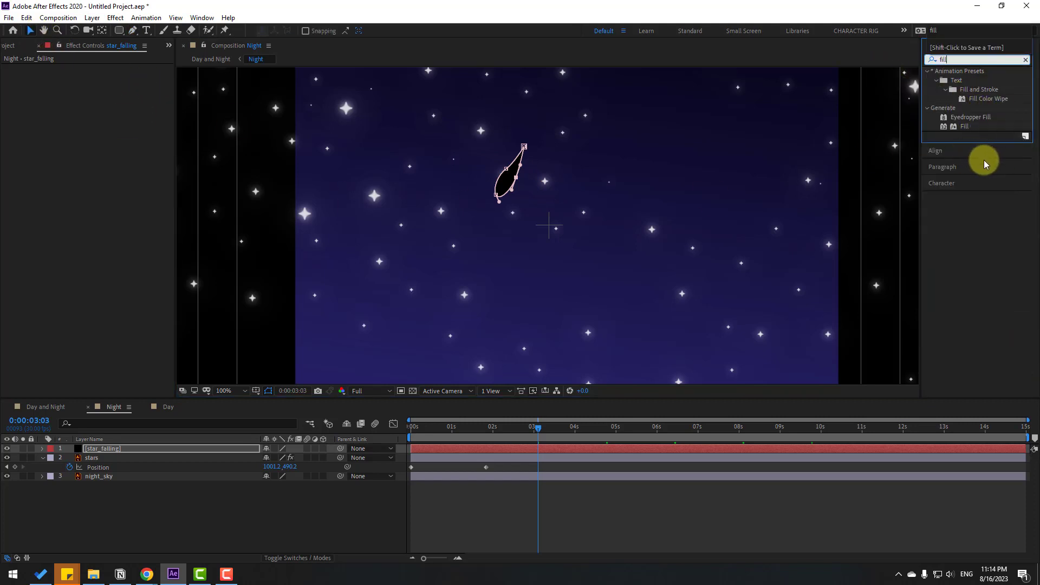
{"action": "left_click_drag", "start_coordinate": [964, 126], "coordinate": [105, 453]}
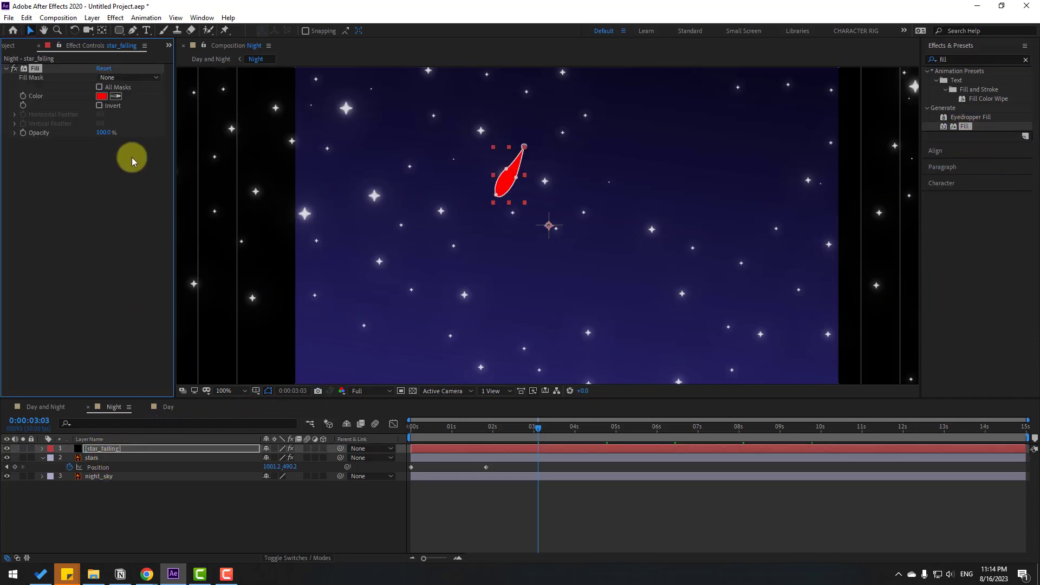
{"action": "left_click", "coordinate": [102, 98]}
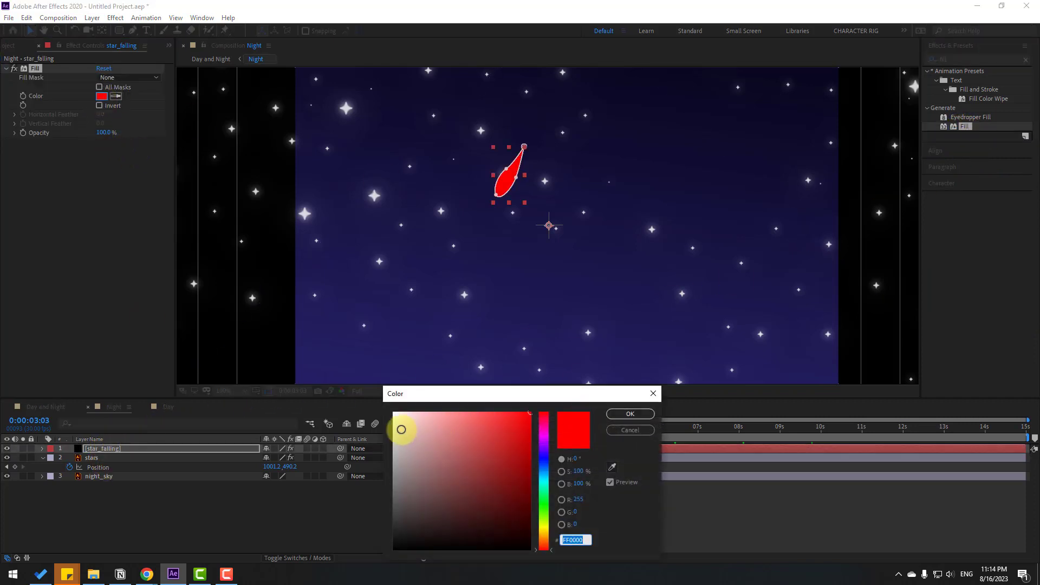
{"action": "left_click_drag", "start_coordinate": [400, 430], "coordinate": [383, 421]}
{"action": "left_click_drag", "start_coordinate": [549, 486], "coordinate": [548, 532]}
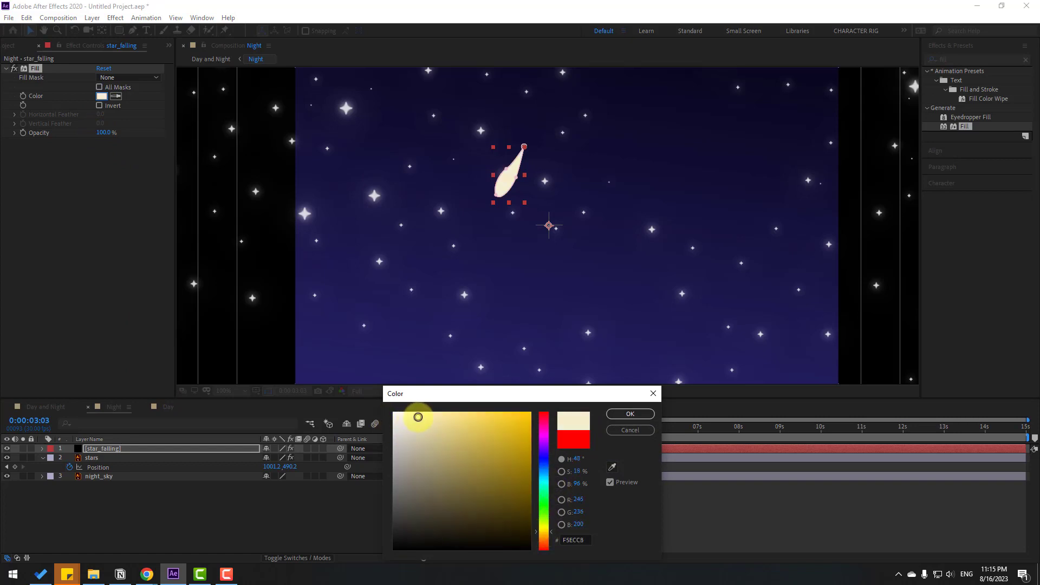
{"action": "left_click", "coordinate": [629, 414]}
Add a Glow effect to star_falling with a threshold of 73.3% and a radius of 51
{"action": "left_click", "coordinate": [953, 58]}
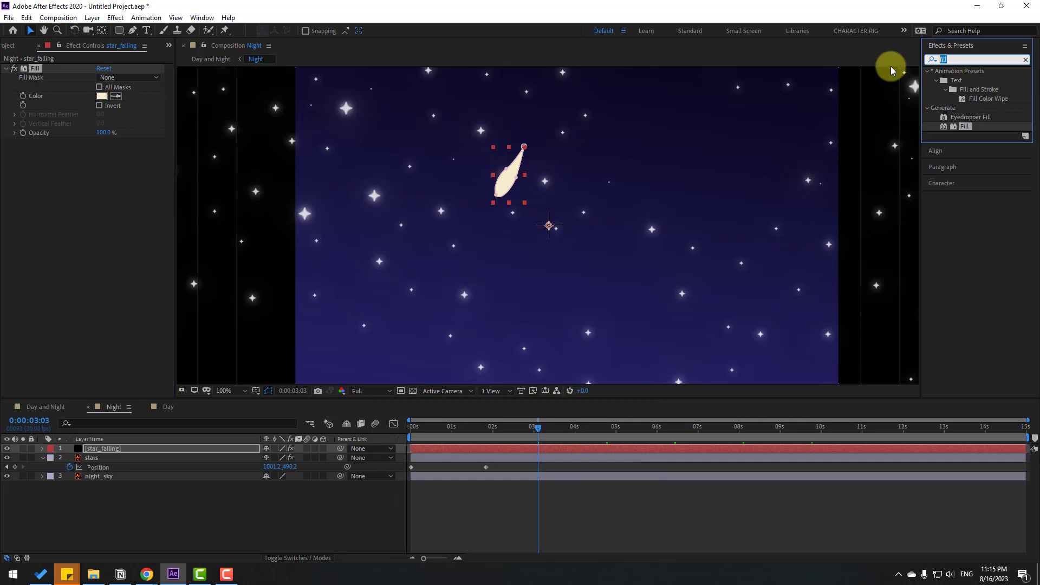
{"action": "type", "text": "glow"}
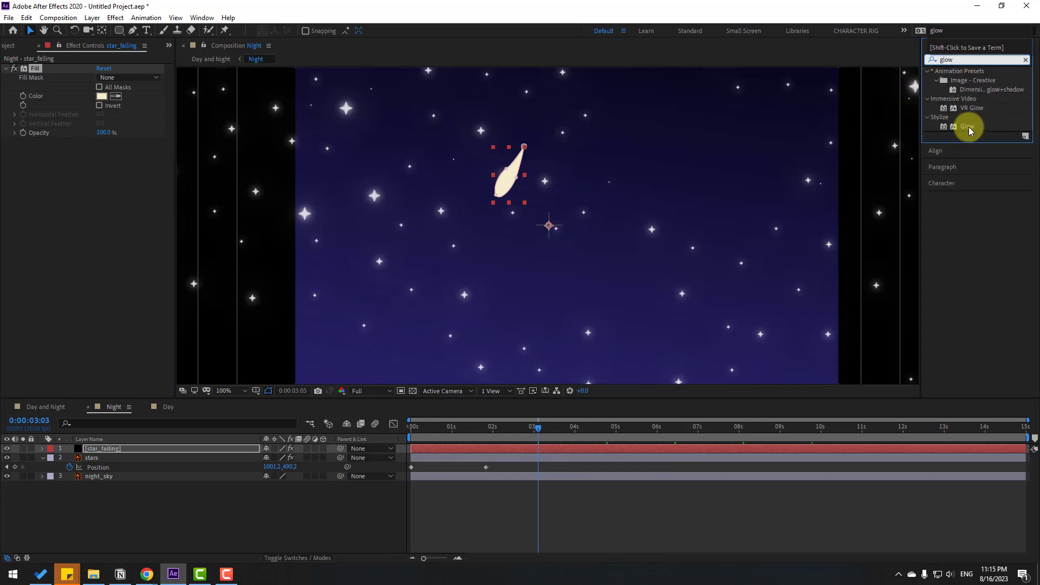
{"action": "left_click_drag", "start_coordinate": [968, 126], "coordinate": [512, 176]}
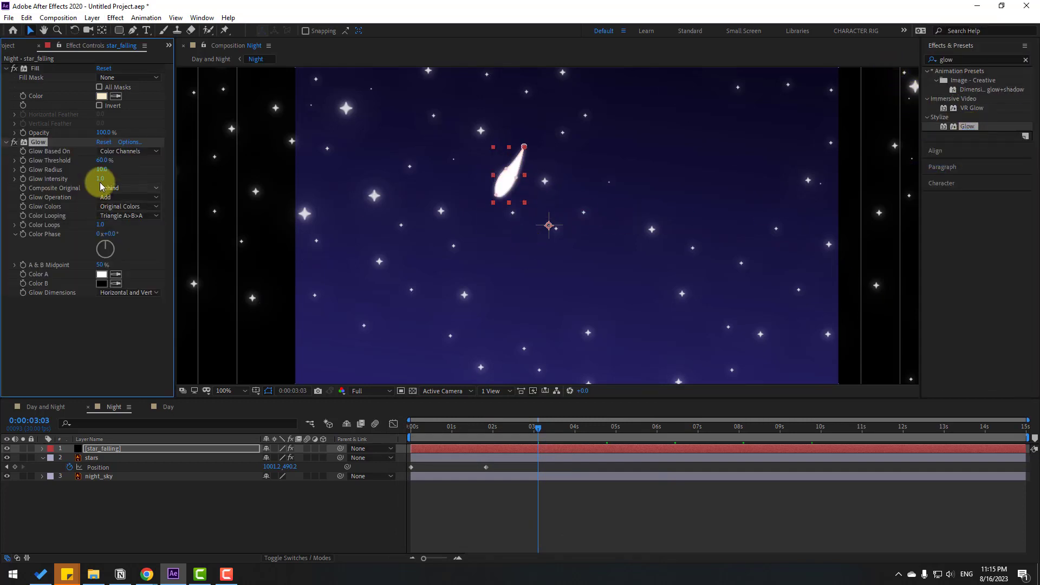
{"action": "left_click_drag", "start_coordinate": [112, 171], "coordinate": [133, 161]}
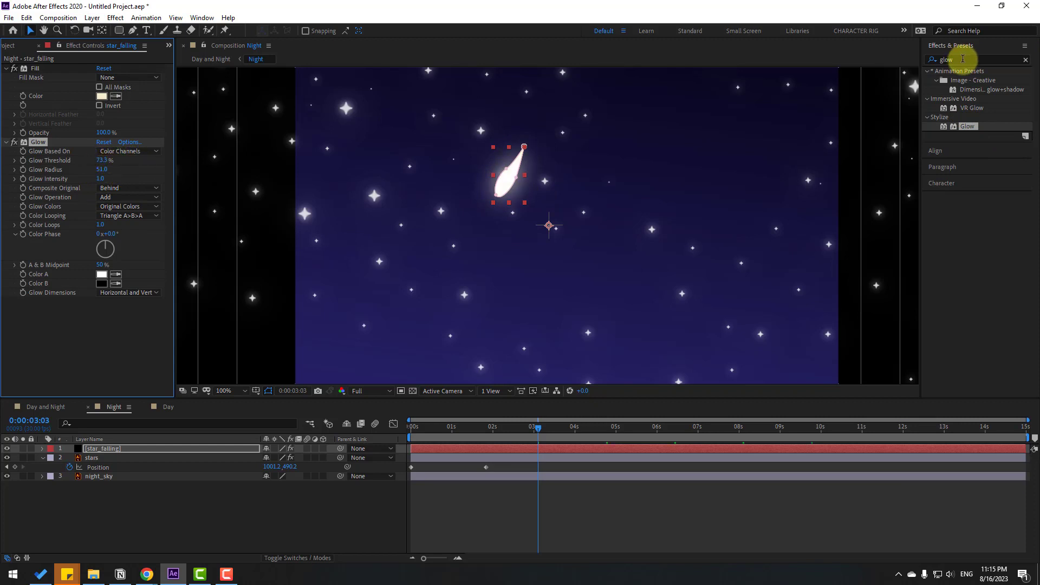
Add a Gaussian Blur effect to star_falling with a blurriness of 29.1
{"action": "left_click", "coordinate": [945, 60]}
{"action": "type", "text": "gau"}
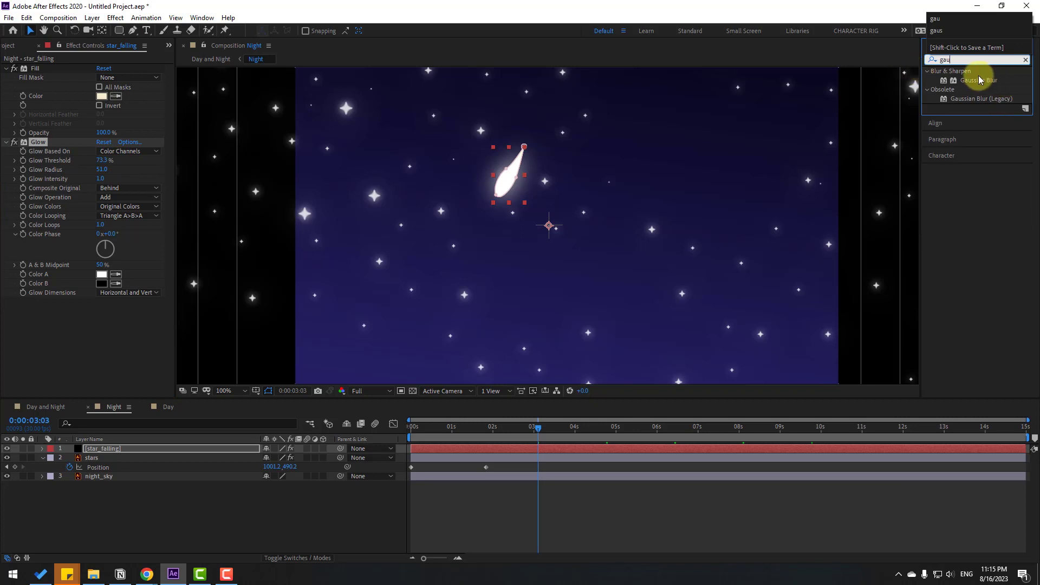
{"action": "left_click_drag", "start_coordinate": [980, 80], "coordinate": [502, 188]}
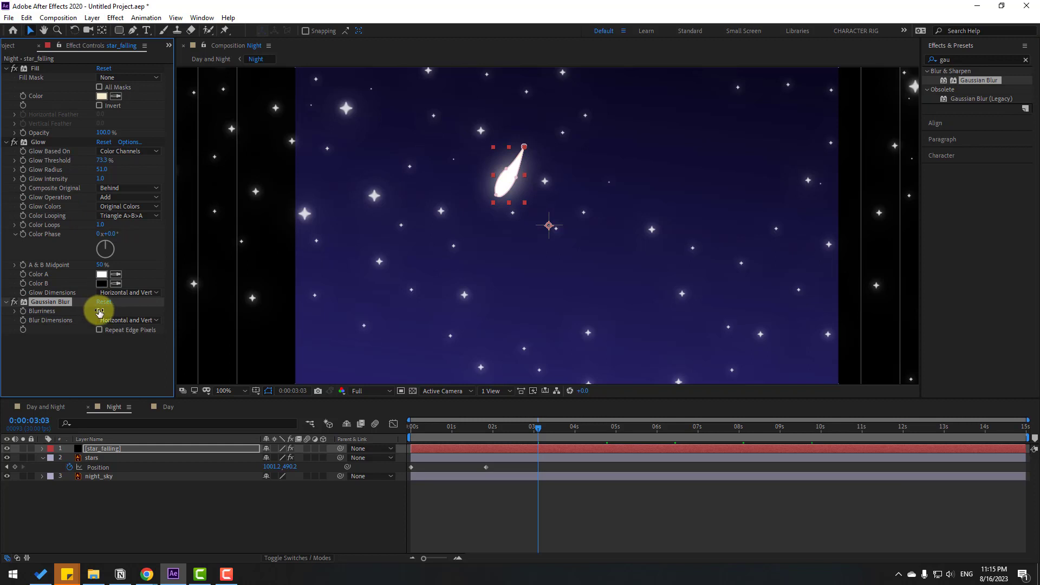
{"action": "left_click_drag", "start_coordinate": [99, 312], "coordinate": [251, 304]}
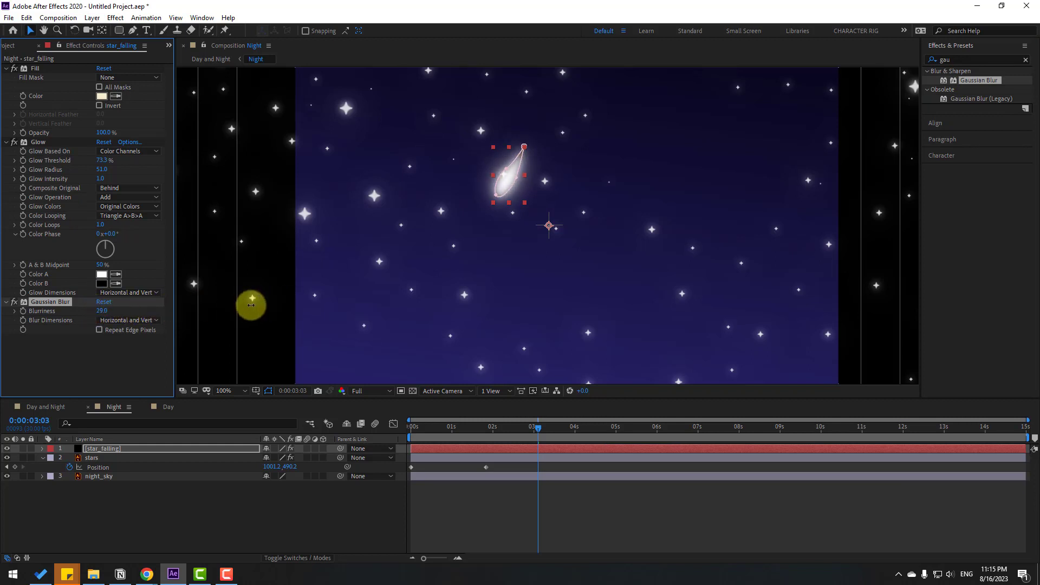
{"action": "left_click", "coordinate": [225, 499]}
{"action": "scroll", "coordinate": [492, 300], "scroll_direction": "down", "scroll_amount": 3}
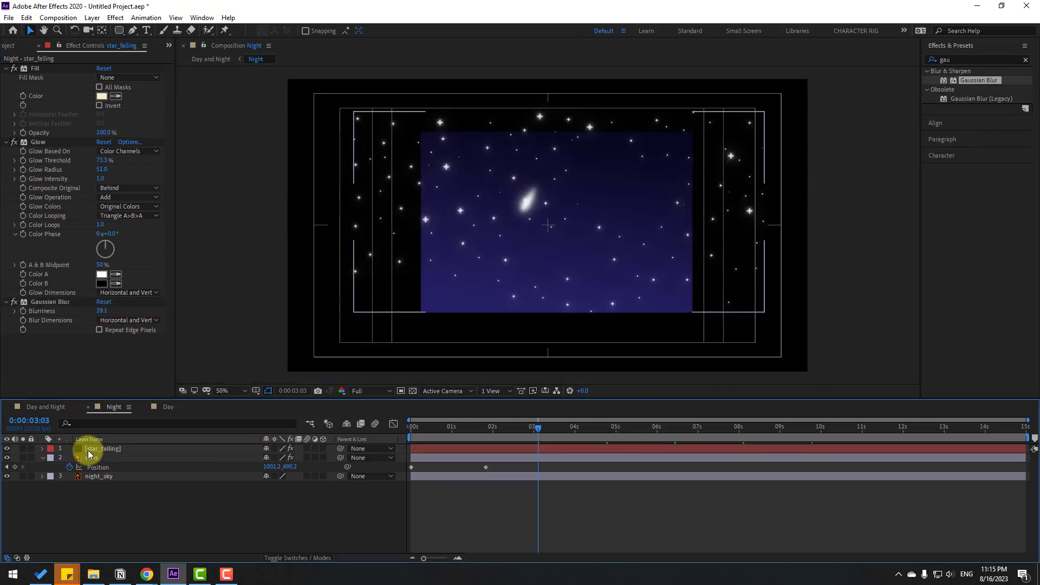
Centre star_falling's anchor point on the teardrop and move the layer to the upper right of the night sky
{"action": "left_click", "coordinate": [94, 451]}
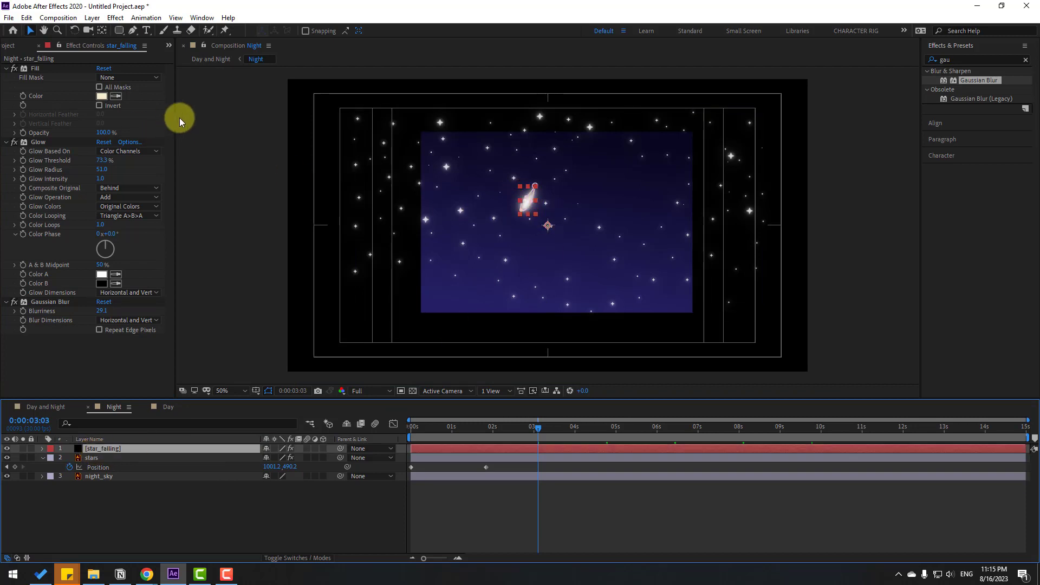
{"action": "left_click", "coordinate": [103, 32]}
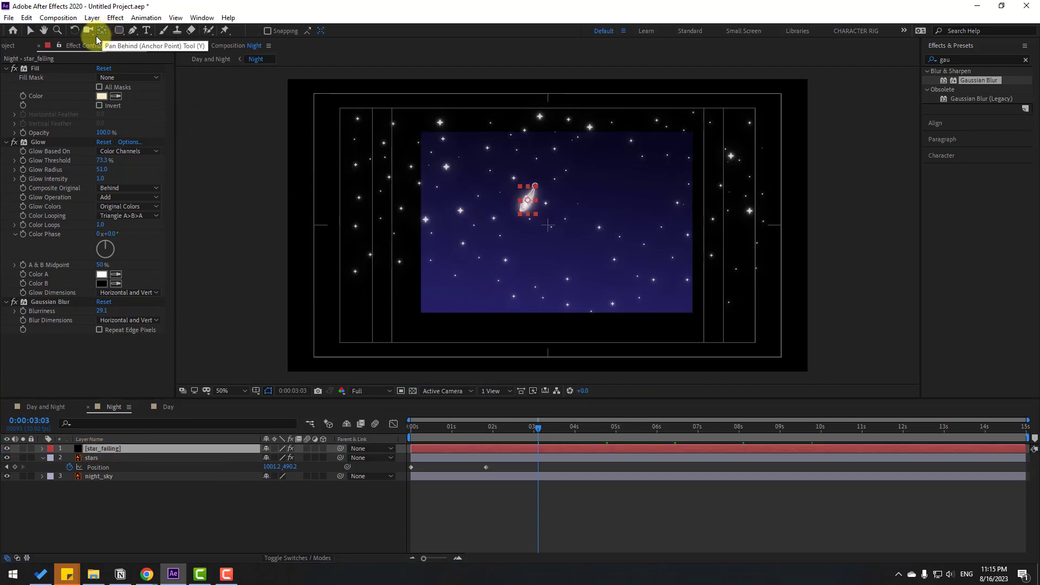
{"action": "left_click", "coordinate": [31, 32]}
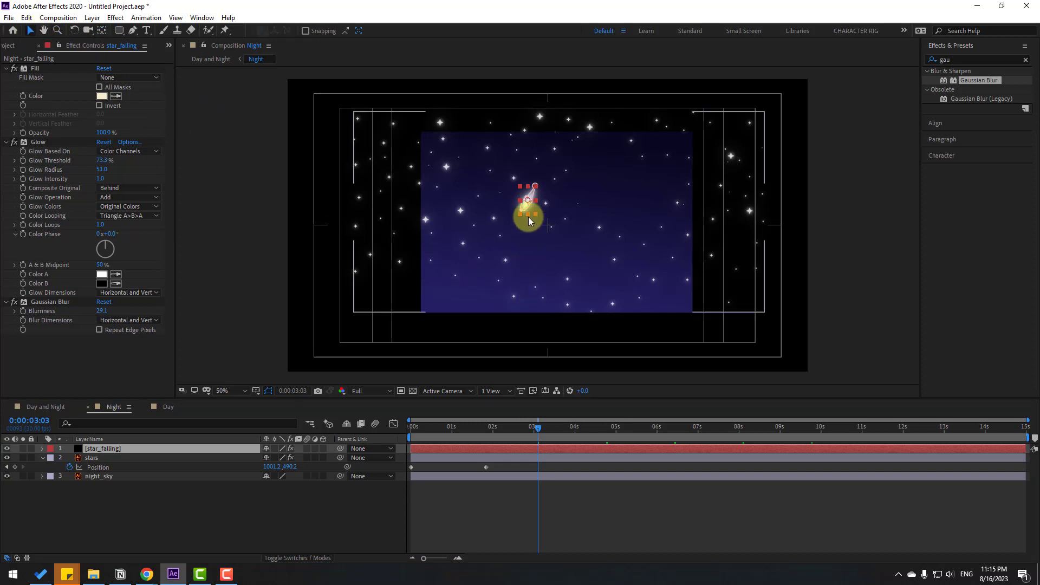
{"action": "left_click", "coordinate": [528, 216]}
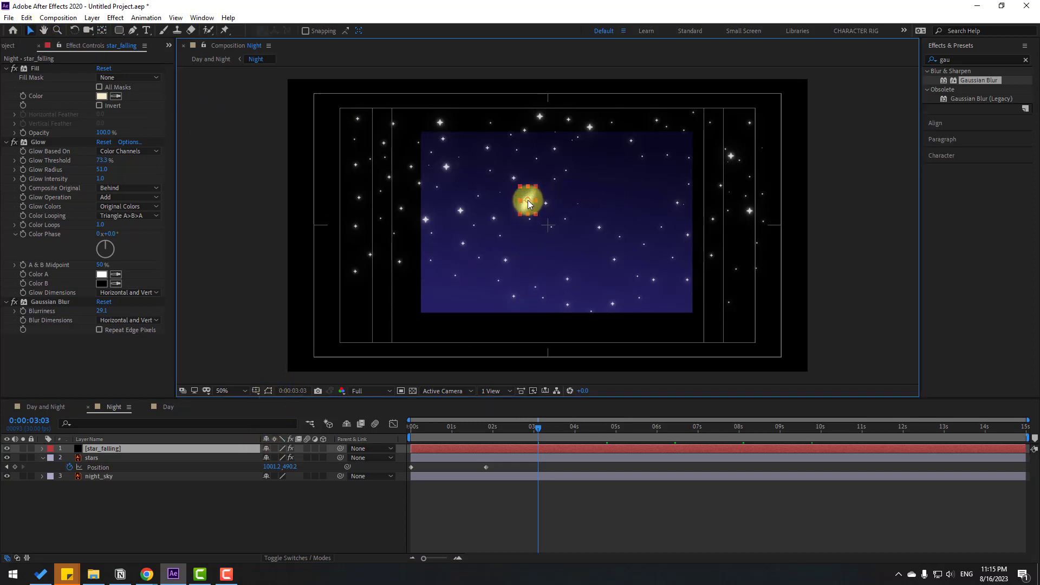
{"action": "left_click_drag", "start_coordinate": [528, 200], "coordinate": [623, 163]}
{"action": "left_click", "coordinate": [256, 289]}
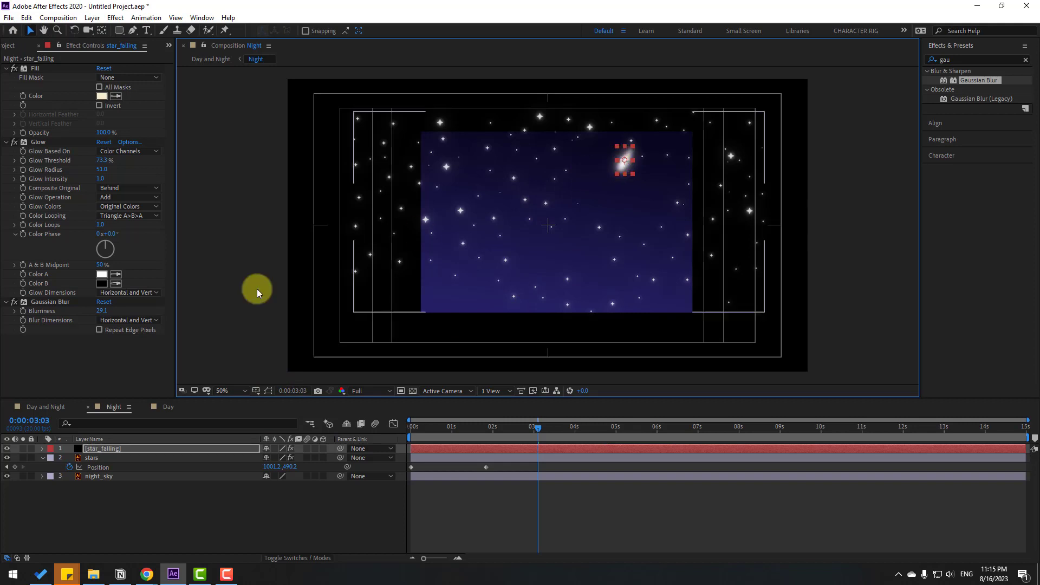
Keyframe star_falling's Position from the sky's upper right at 0:00:03:01 diagonally down to the lower left at 0:00:03:16
{"action": "left_click", "coordinate": [44, 407]}
{"action": "left_click_drag", "start_coordinate": [452, 427], "coordinate": [557, 433]}
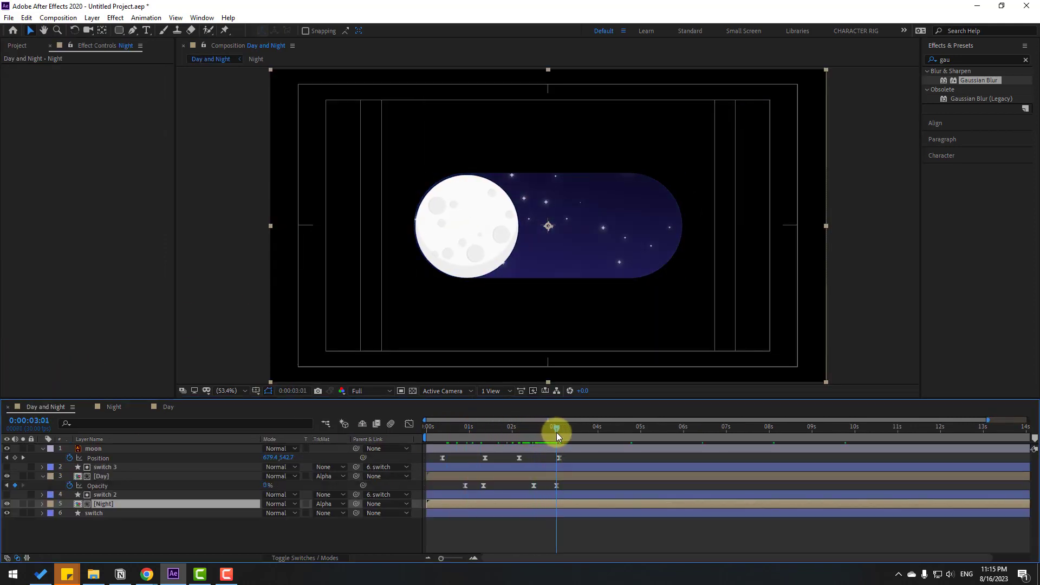
{"action": "left_click", "coordinate": [115, 407]}
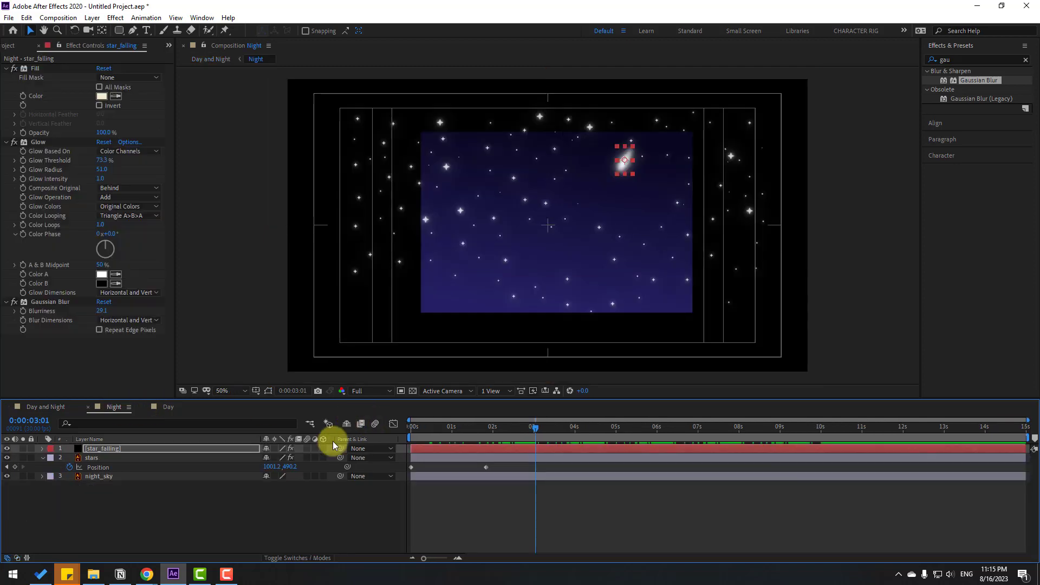
{"action": "key", "text": "p"}
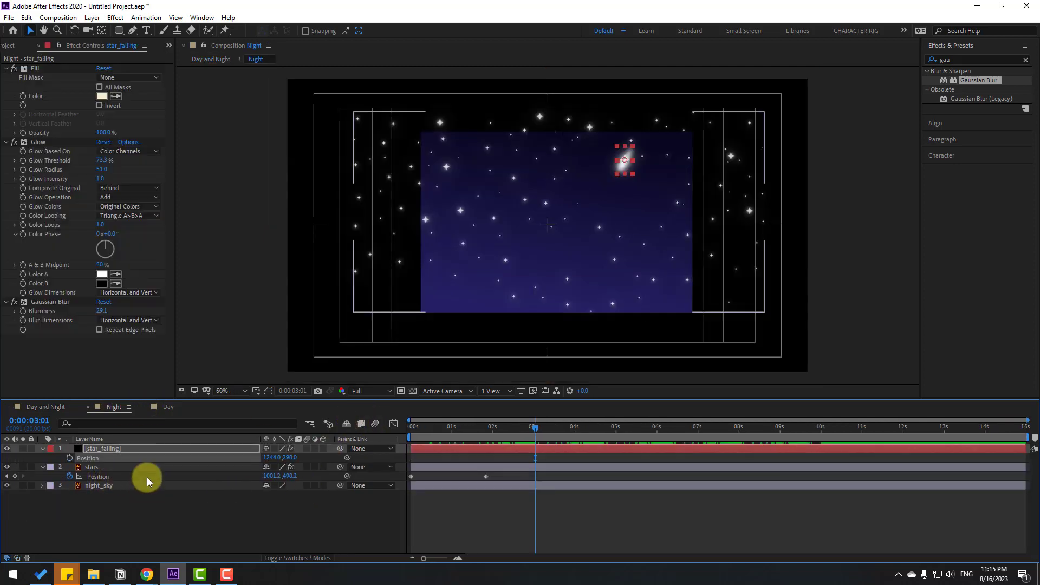
{"action": "left_click", "coordinate": [69, 459]}
{"action": "left_click_drag", "start_coordinate": [542, 427], "coordinate": [556, 427]}
{"action": "left_click", "coordinate": [630, 164]}
{"action": "left_click_drag", "start_coordinate": [627, 166], "coordinate": [525, 293]}
Scale star_falling to 60% and preview its fall across the switch in Day and Night
{"action": "left_click", "coordinate": [48, 406]}
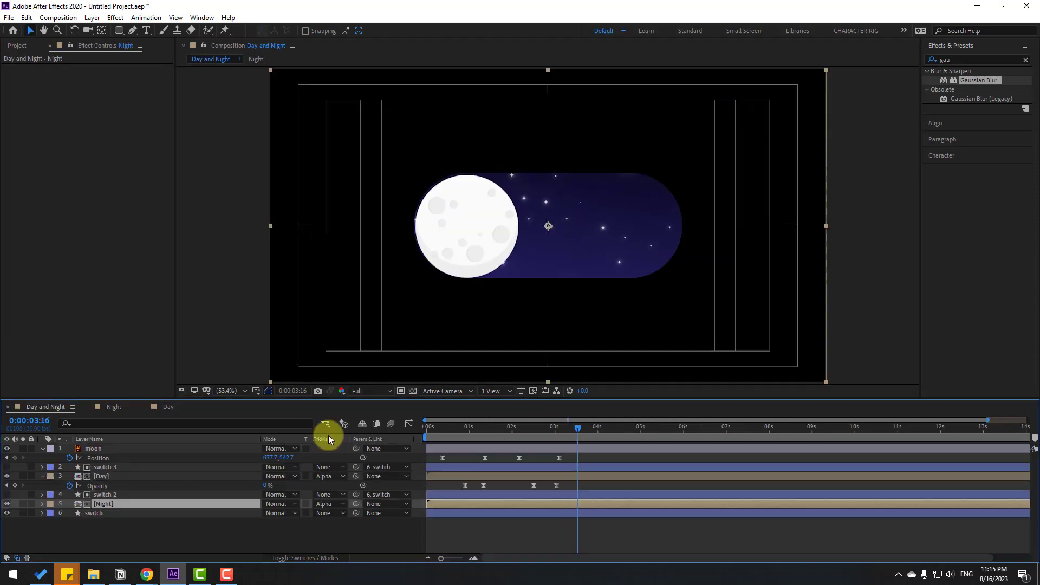
{"action": "left_click_drag", "start_coordinate": [541, 429], "coordinate": [564, 433]}
{"action": "left_click", "coordinate": [175, 407]}
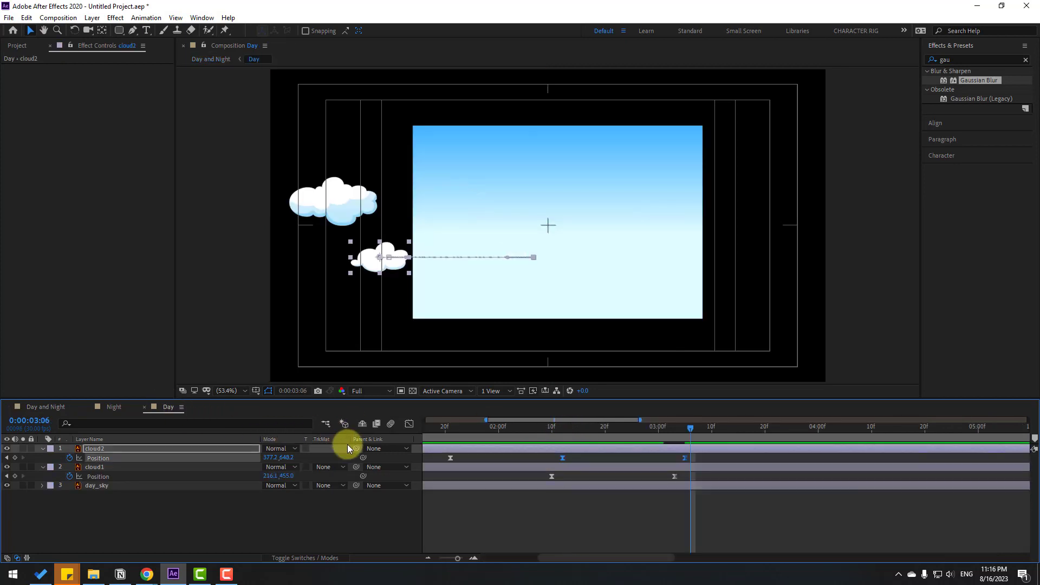
{"action": "left_click", "coordinate": [143, 407]}
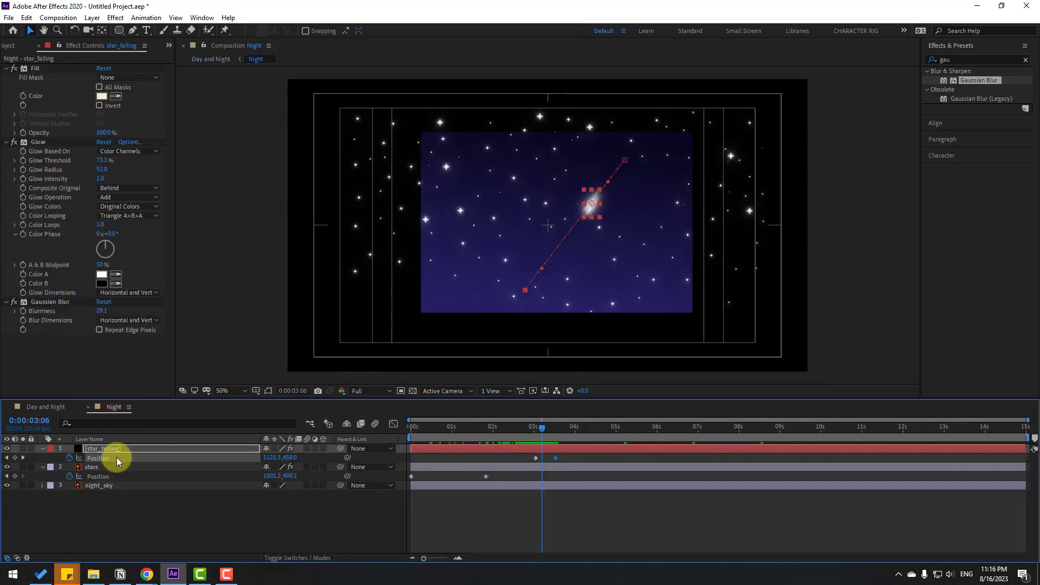
{"action": "left_click_drag", "start_coordinate": [278, 458], "coordinate": [264, 458]}
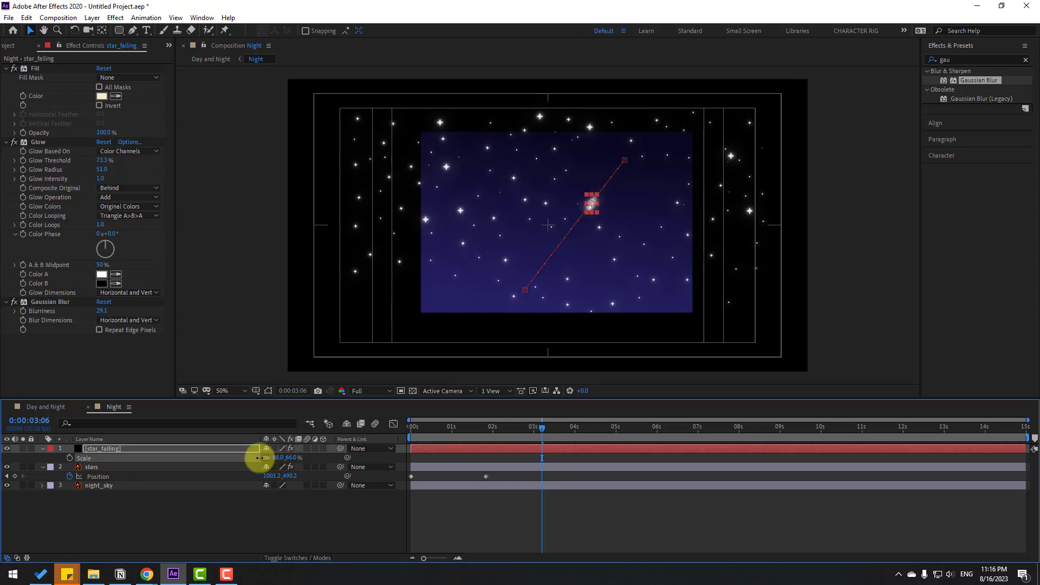
{"action": "left_click", "coordinate": [41, 408]}
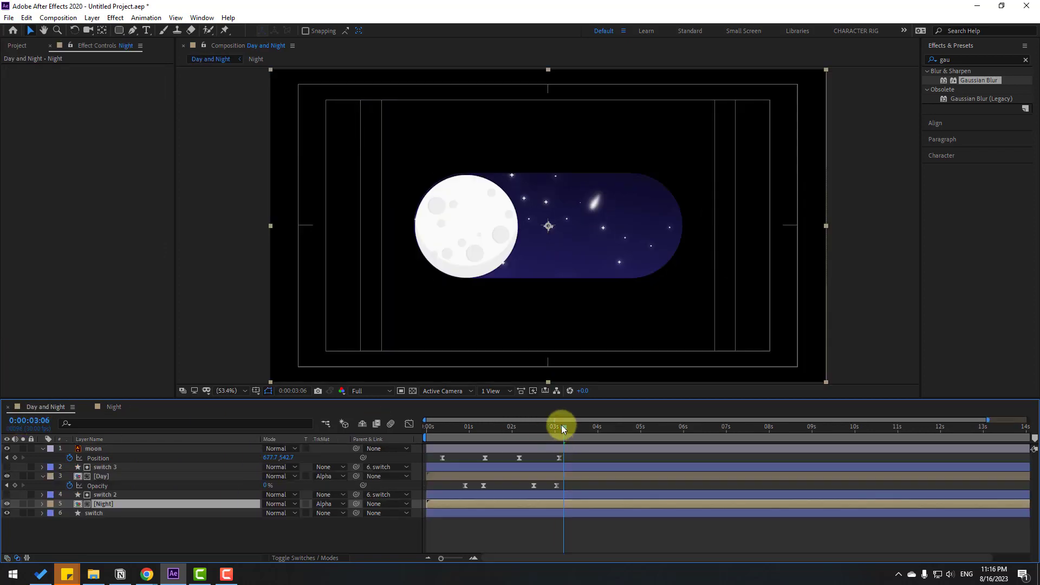
{"action": "left_click_drag", "start_coordinate": [562, 425], "coordinate": [536, 428]}
{"action": "key", "text": "space"}
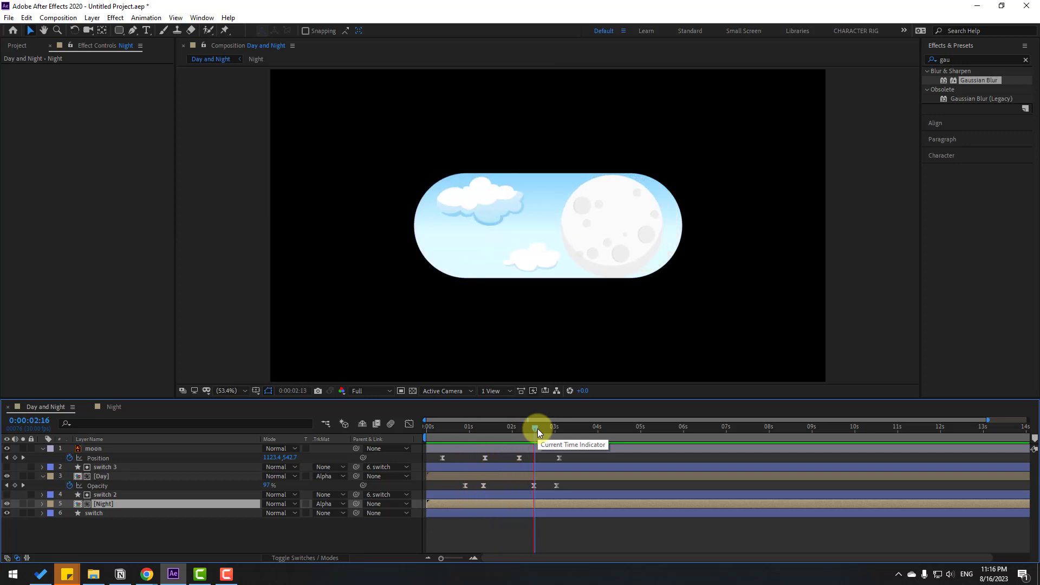
{"action": "left_click_drag", "start_coordinate": [538, 428], "coordinate": [558, 431]}
Apply Easy Ease to both of star_falling's Position keyframes in the Night composition
{"action": "left_click", "coordinate": [116, 407]}
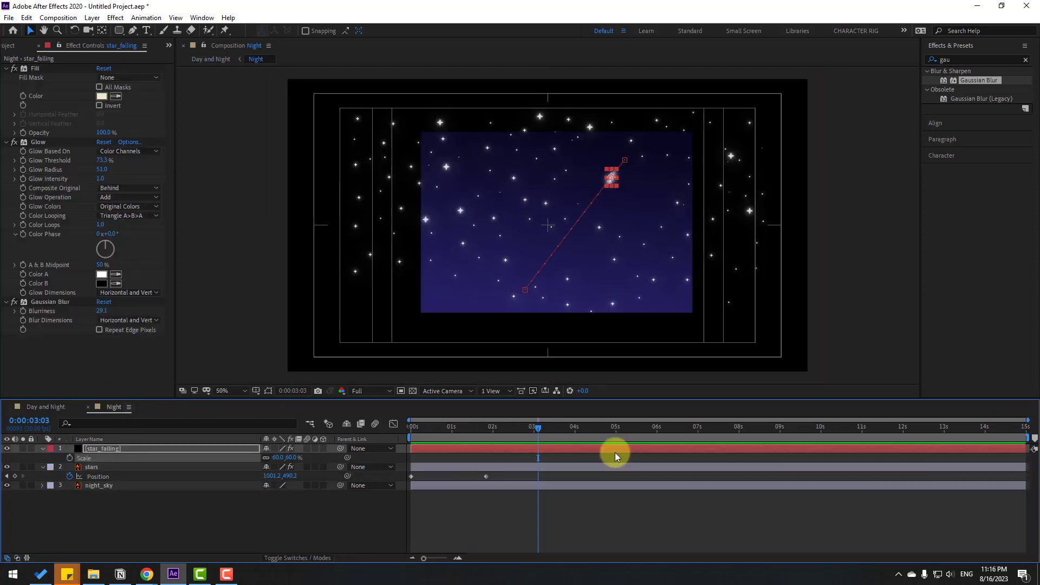
{"action": "left_click", "coordinate": [101, 450]}
{"action": "key", "text": "p"}
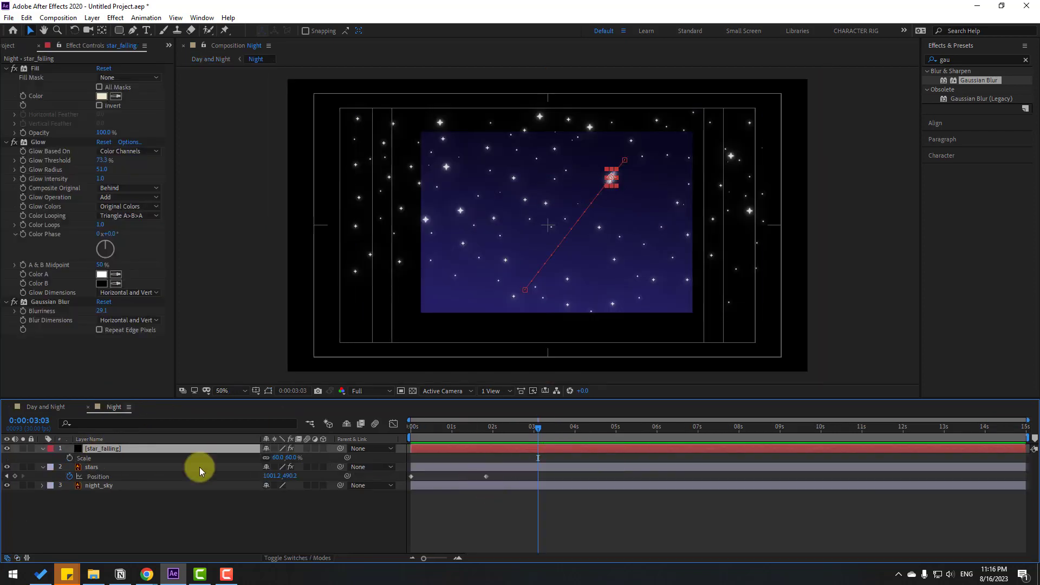
{"action": "left_click_drag", "start_coordinate": [564, 453], "coordinate": [512, 464]}
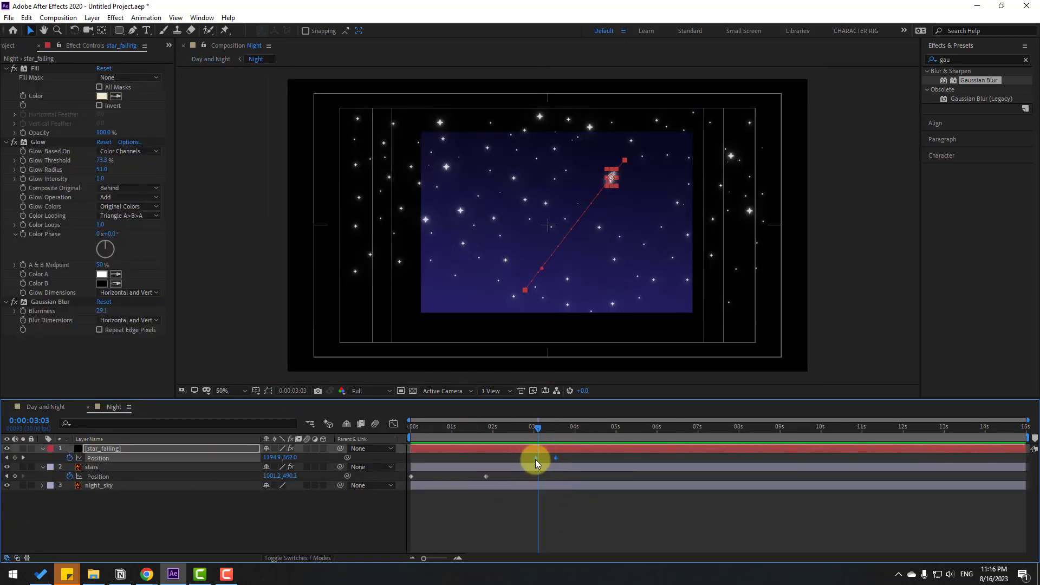
{"action": "right_click", "coordinate": [535, 459]}
{"action": "mouse_move", "coordinate": [661, 451]}
{"action": "left_click", "coordinate": [692, 487]}
Reshape star_falling's Position speed graph to peak early and slow down gradually towards the last keyframe
{"action": "left_click", "coordinate": [393, 424]}
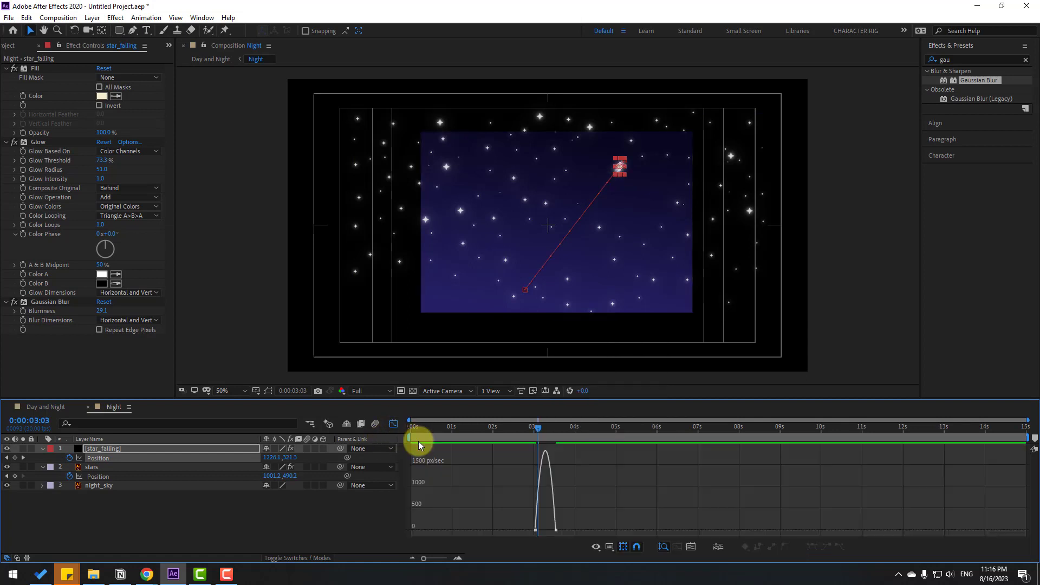
{"action": "scroll", "coordinate": [575, 509], "scroll_direction": "up", "scroll_amount": 2}
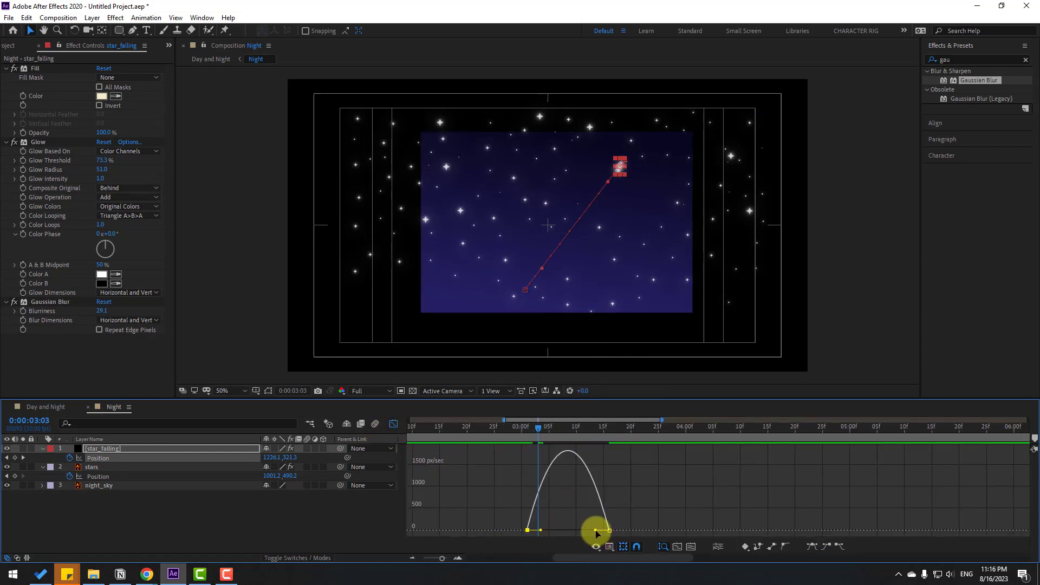
{"action": "left_click_drag", "start_coordinate": [596, 532], "coordinate": [580, 530]}
{"action": "scroll", "coordinate": [548, 470], "scroll_direction": "down", "scroll_amount": 5}
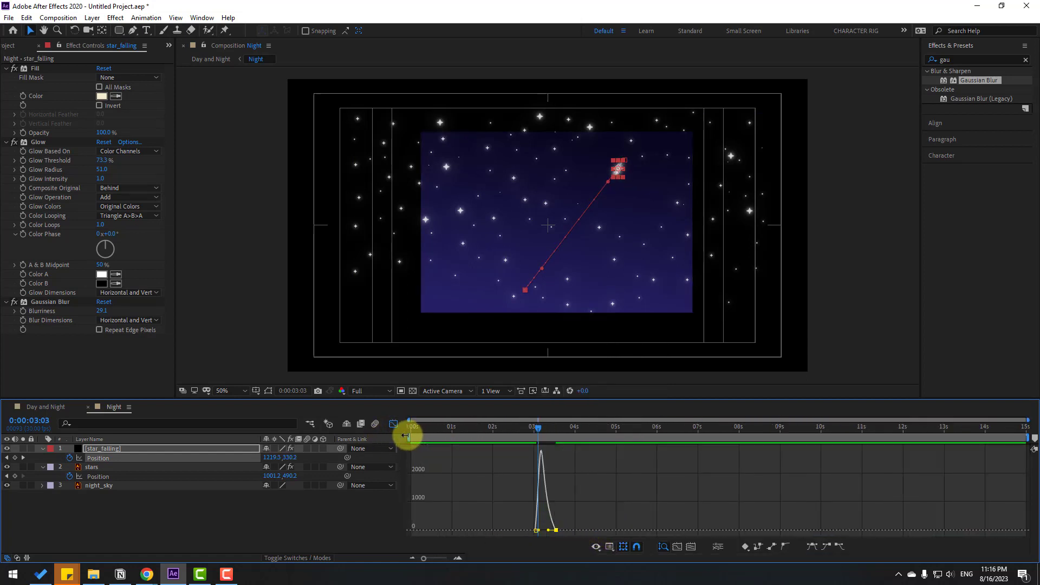
Start Night's work area at about 2.5 seconds and lengthen the easing of star_falling's first Position keyframe in the speed graph, previewing the fall
{"action": "left_click_drag", "start_coordinate": [405, 435], "coordinate": [508, 438]}
{"action": "key", "text": "space"}
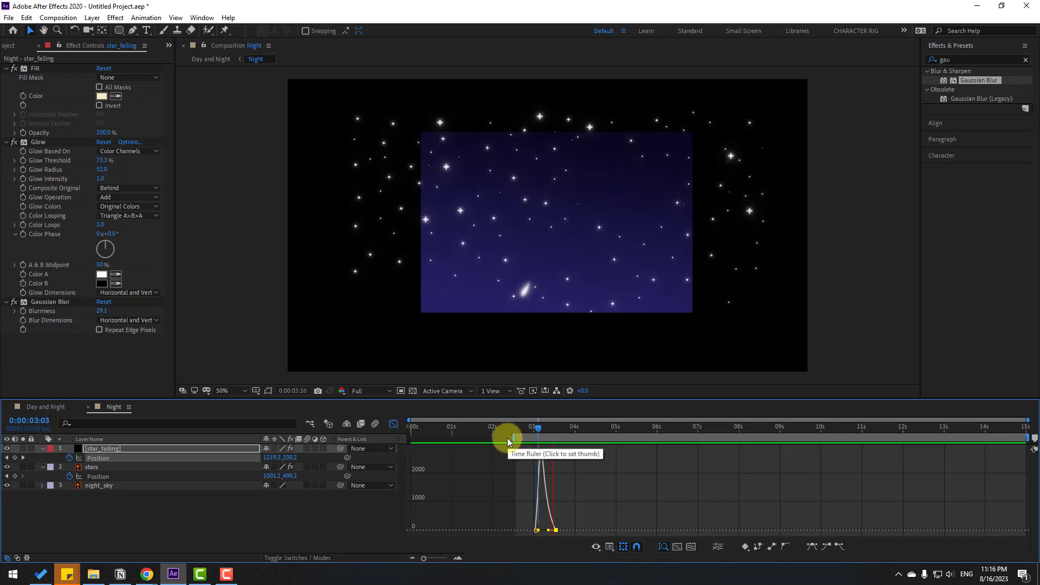
{"action": "key", "text": "space"}
{"action": "left_click_drag", "start_coordinate": [541, 531], "coordinate": [544, 532]}
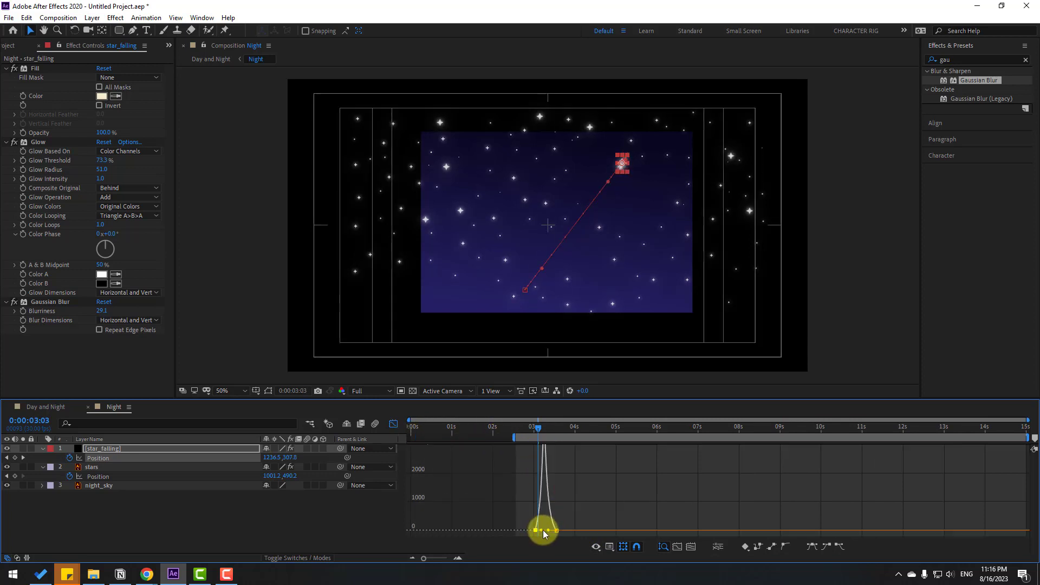
{"action": "key", "text": "space"}
{"action": "key", "text": "space"}
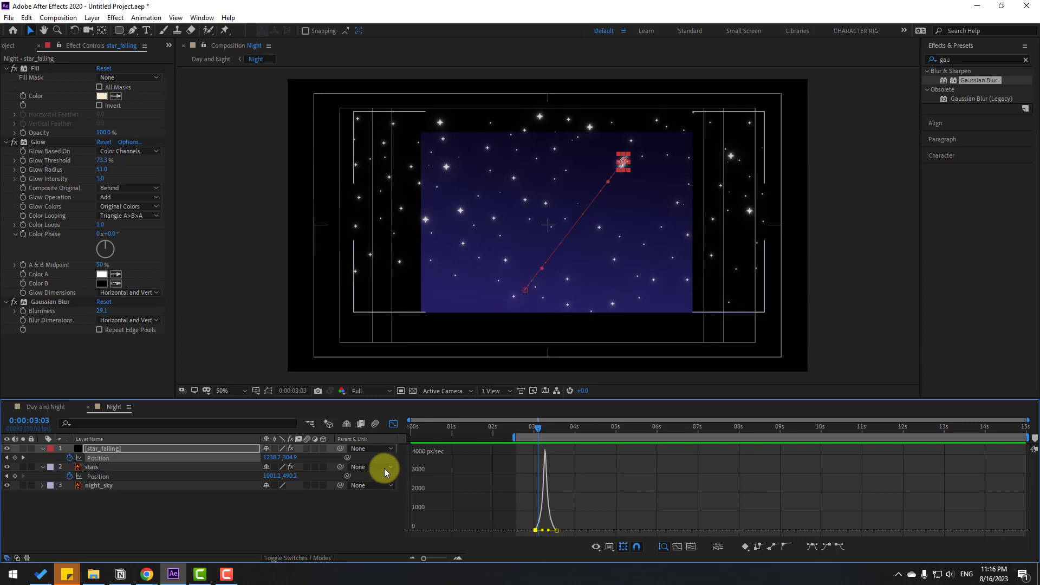
Slow star_falling's fall by moving its last Position keyframe to about 0:00:03:27, and preview it in Night
{"action": "left_click", "coordinate": [393, 424]}
{"action": "left_click_drag", "start_coordinate": [556, 459], "coordinate": [571, 460]}
{"action": "key", "text": "space"}
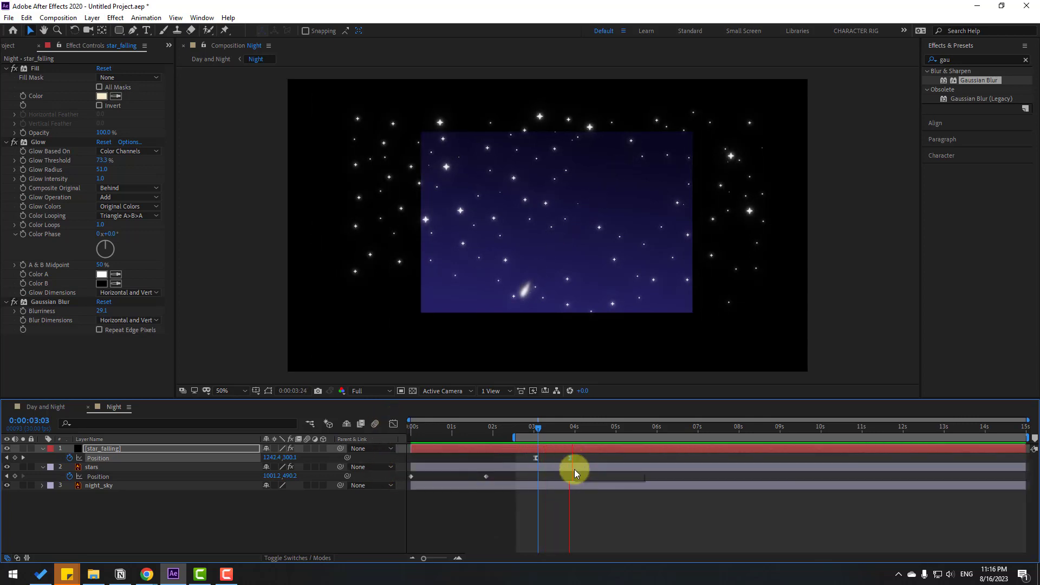
{"action": "left_click_drag", "start_coordinate": [536, 428], "coordinate": [552, 427]}
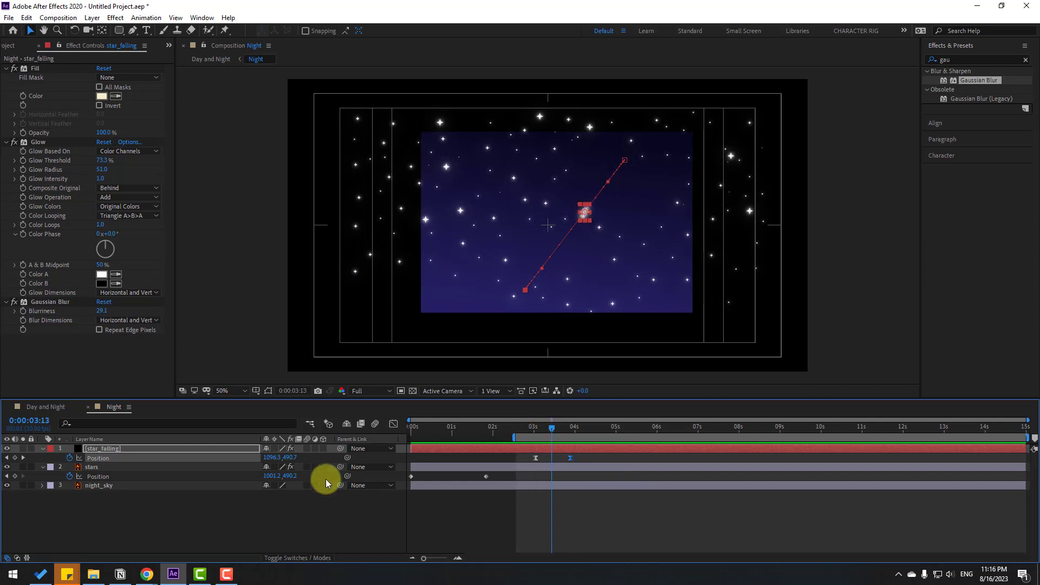
Duplicate star_falling and shift the copy's whole motion path down and to the right, starting at 1318, 398
{"action": "left_click", "coordinate": [99, 450]}
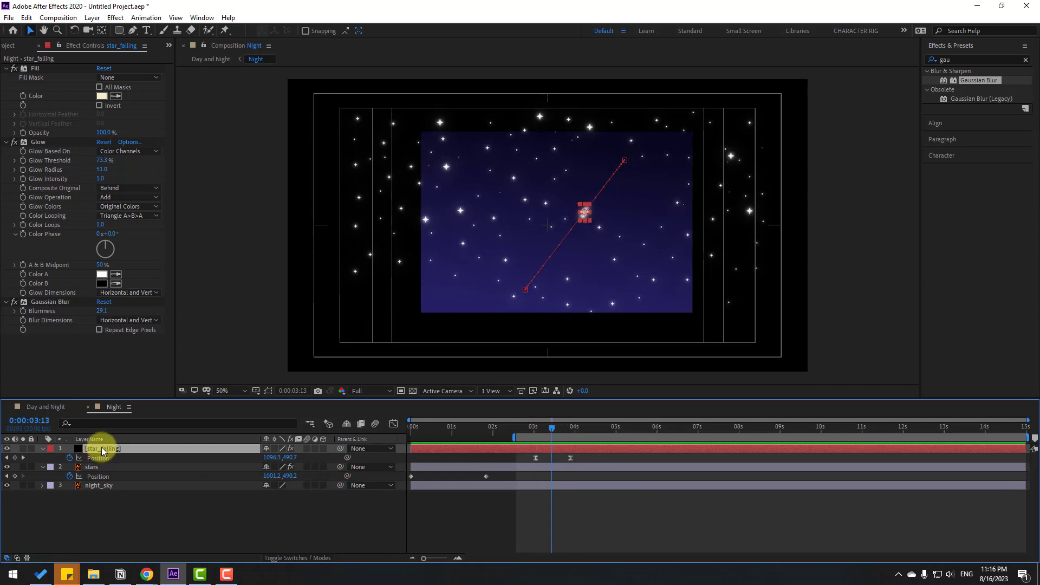
{"action": "key", "text": "ctrl+d"}
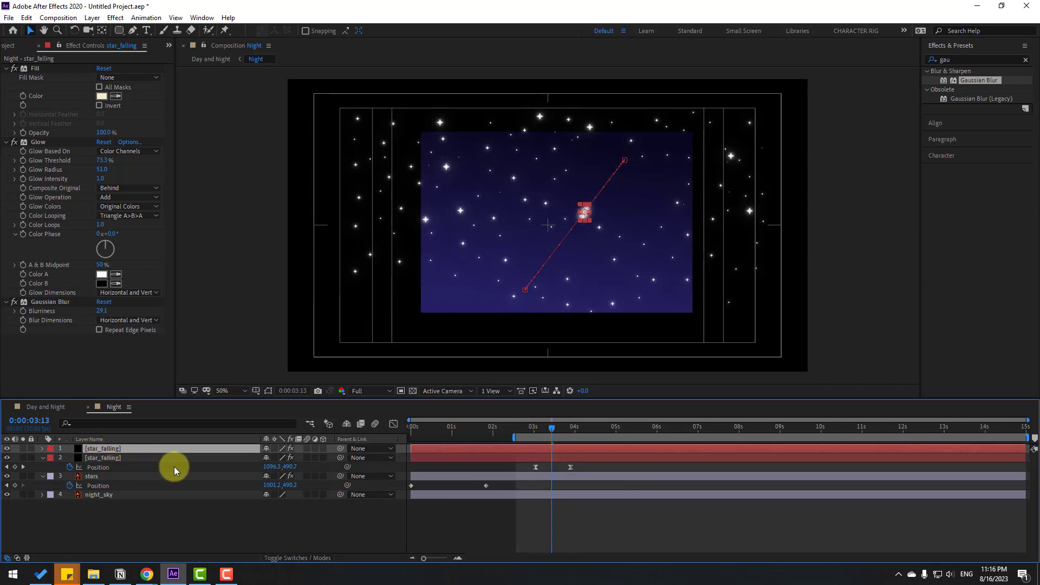
{"action": "key", "text": "p"}
{"action": "left_click_drag", "start_coordinate": [539, 428], "coordinate": [541, 433]}
{"action": "left_click", "coordinate": [572, 458]}
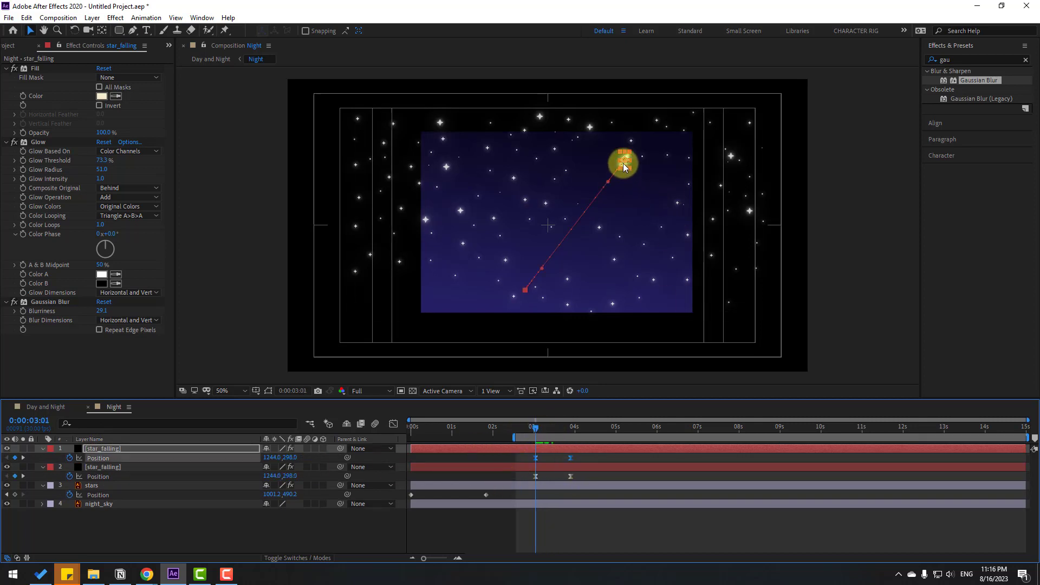
{"action": "left_click_drag", "start_coordinate": [627, 166], "coordinate": [644, 207]}
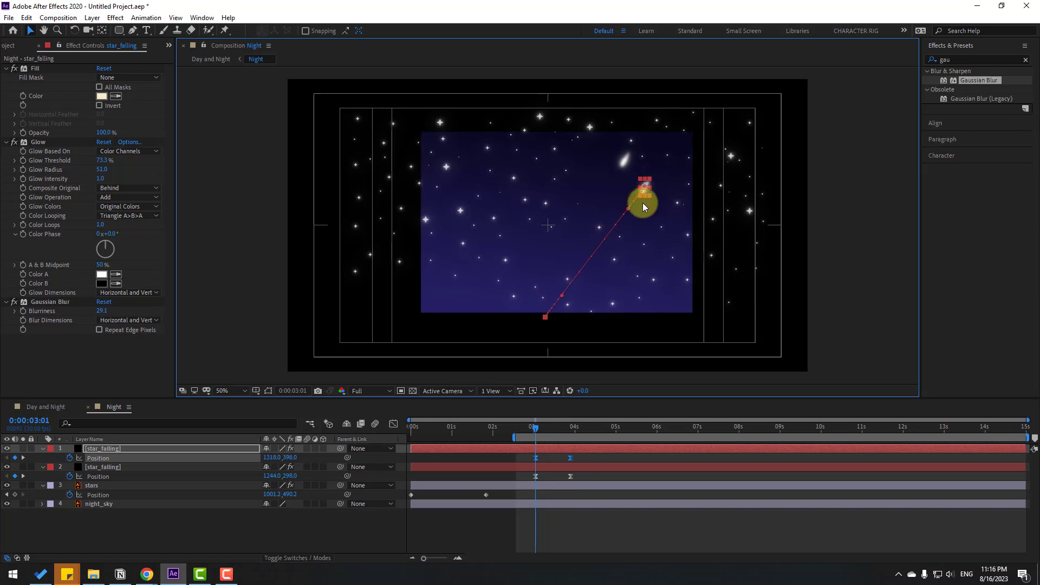
Delay the copied star's Position keyframes to start at 0:00:03:06 and preview Day and Night from about 1.8 seconds
{"action": "left_click", "coordinate": [538, 459]}
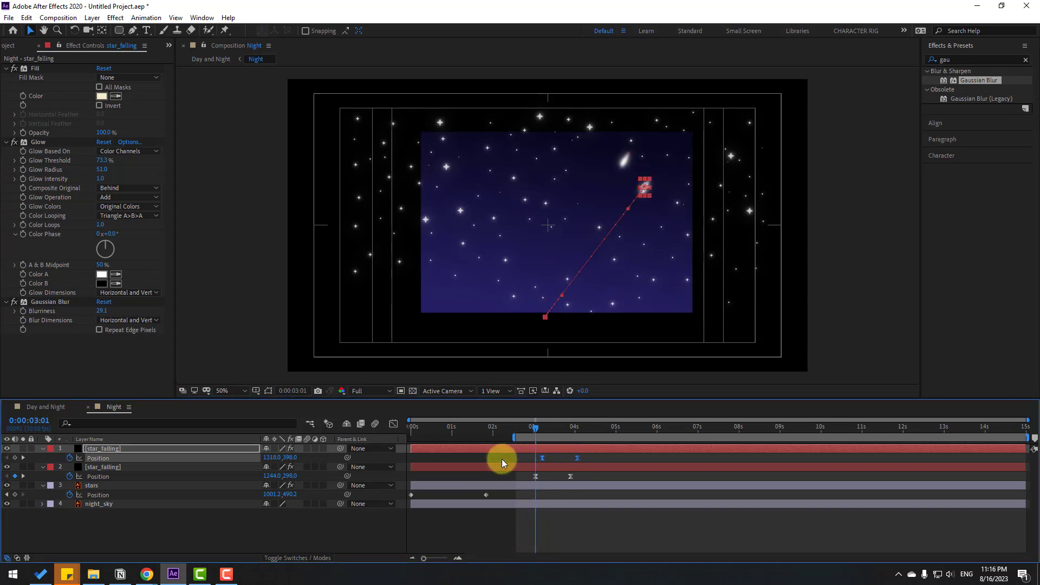
{"action": "left_click", "coordinate": [48, 407]}
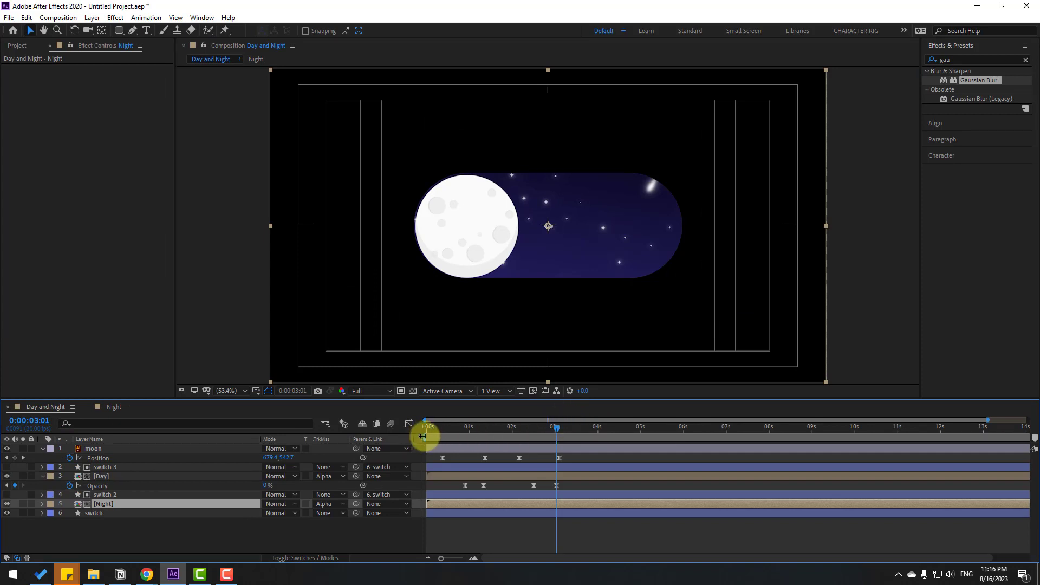
{"action": "left_click_drag", "start_coordinate": [426, 438], "coordinate": [503, 437]}
{"action": "key", "text": "space"}
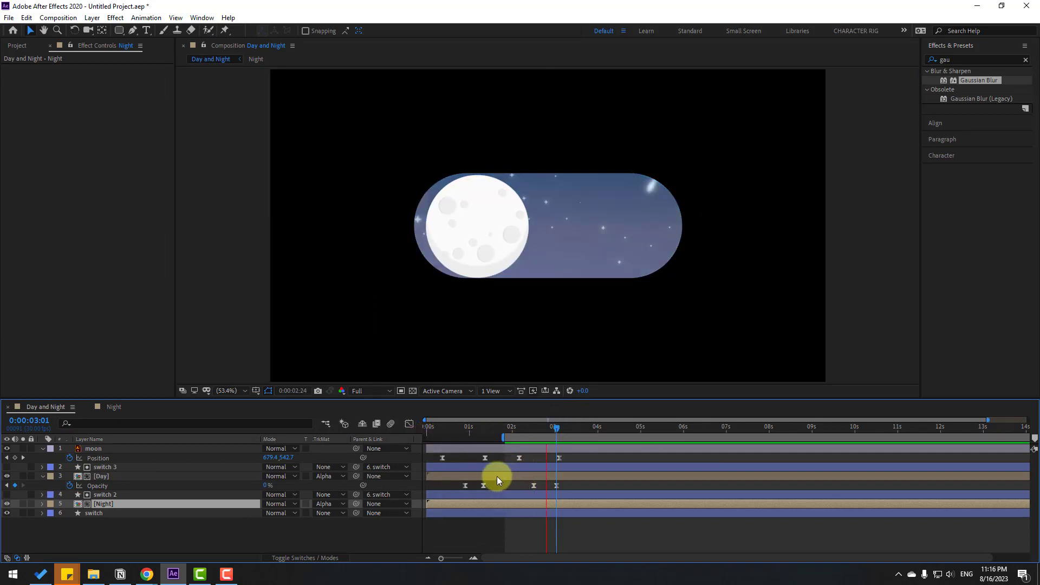
Move the copied star's first Position keyframe at 0:00:03:06 to 1436, 318 and preview both stars in Day and Night
{"action": "left_click", "coordinate": [110, 407]}
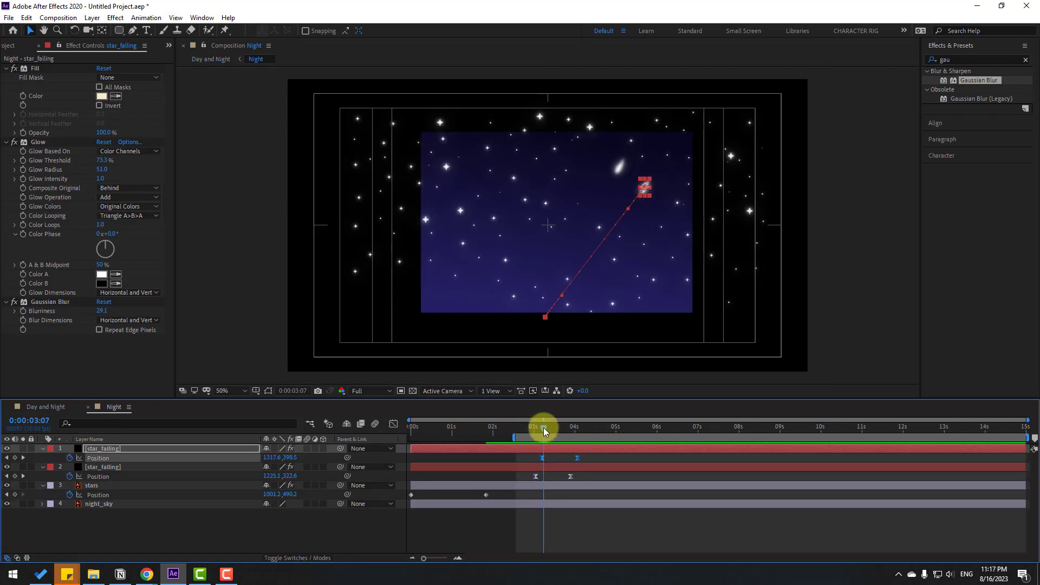
{"action": "left_click_drag", "start_coordinate": [544, 428], "coordinate": [541, 438]}
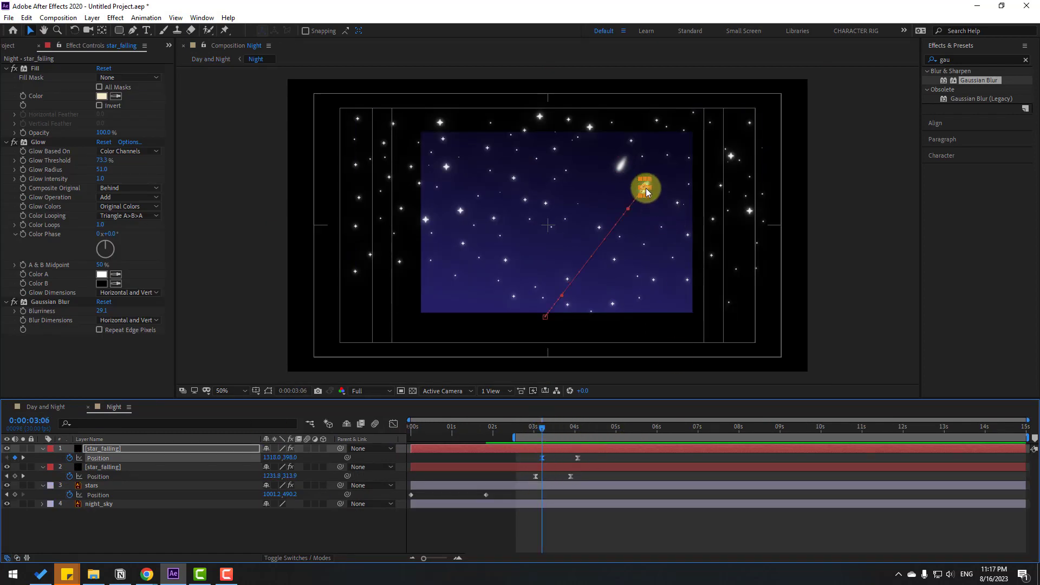
{"action": "left_click_drag", "start_coordinate": [643, 187], "coordinate": [676, 170]}
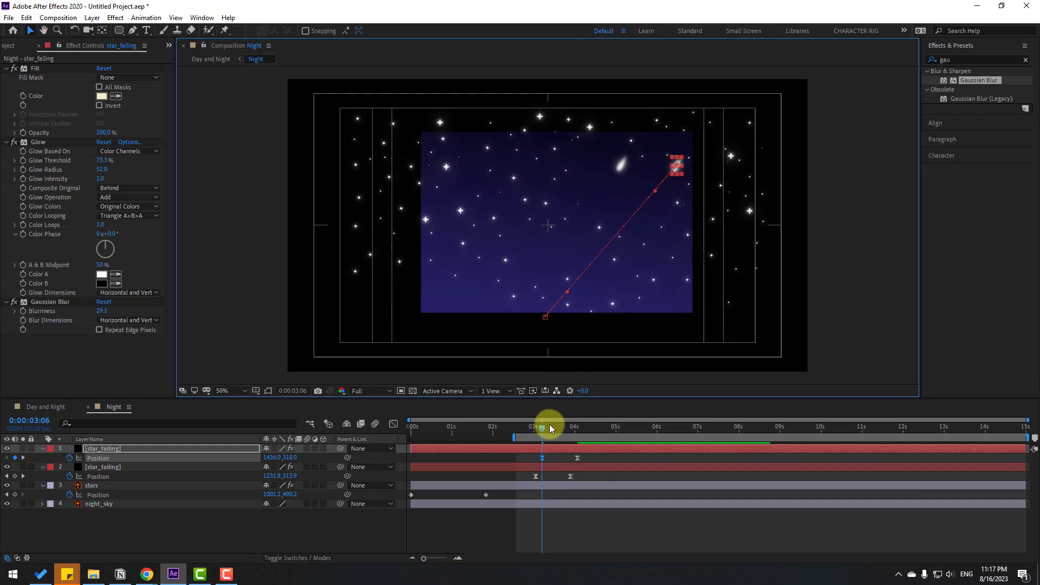
{"action": "left_click_drag", "start_coordinate": [552, 424], "coordinate": [563, 424]}
{"action": "left_click", "coordinate": [45, 407]}
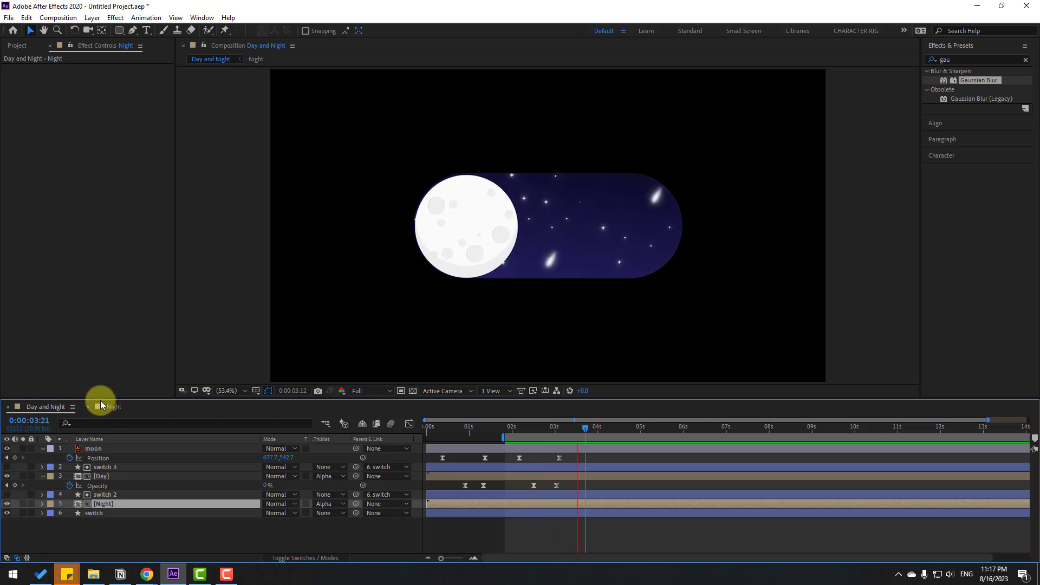
{"action": "key", "text": "space"}
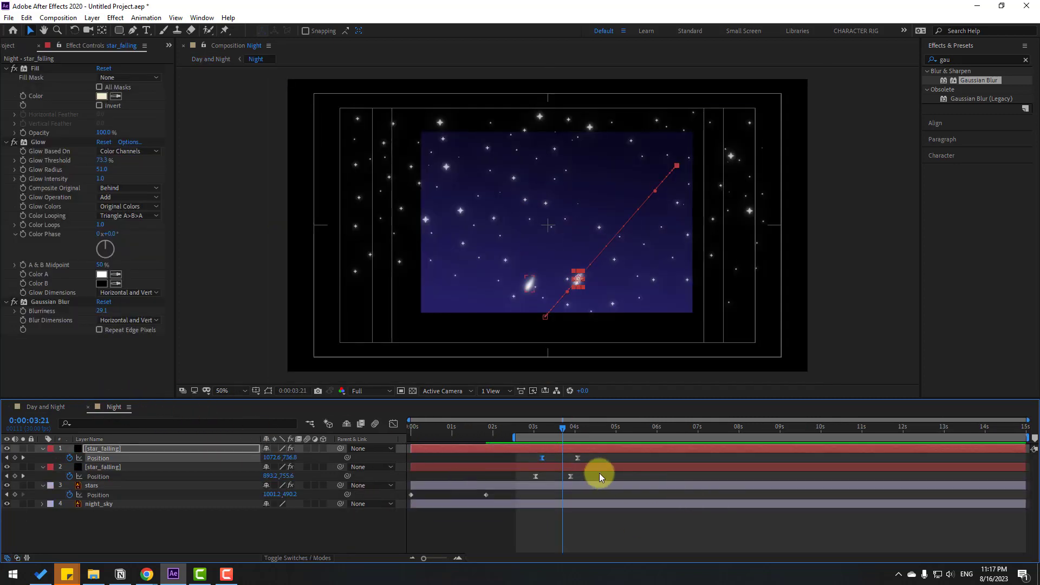
Move both star_falling layers' last Position keyframes to about 0:00:04:07 and 0:00:04:12, and preview them in Night and in Day and Night
{"action": "left_click_drag", "start_coordinate": [601, 459], "coordinate": [582, 476]}
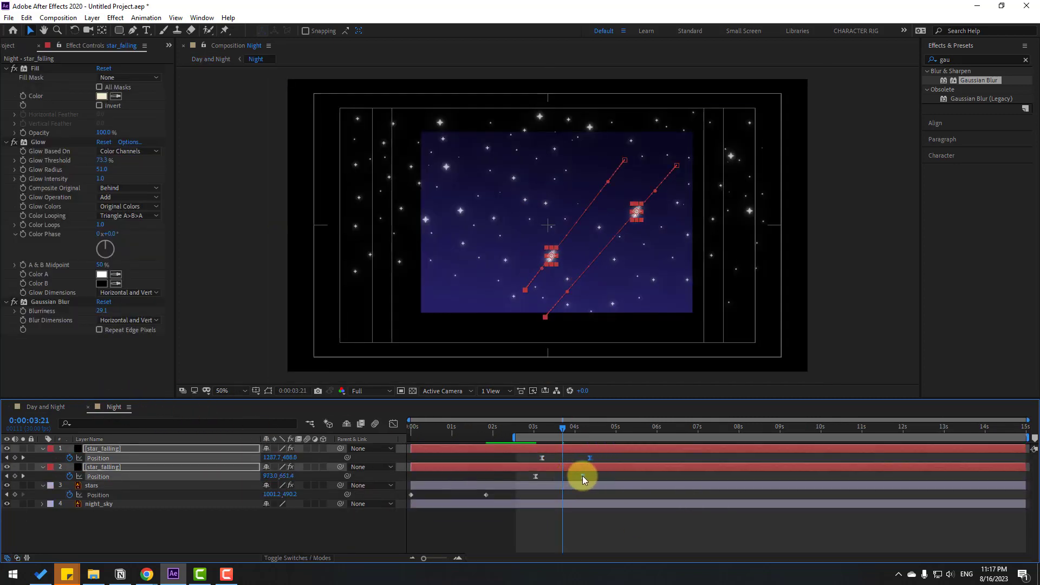
{"action": "key", "text": "space"}
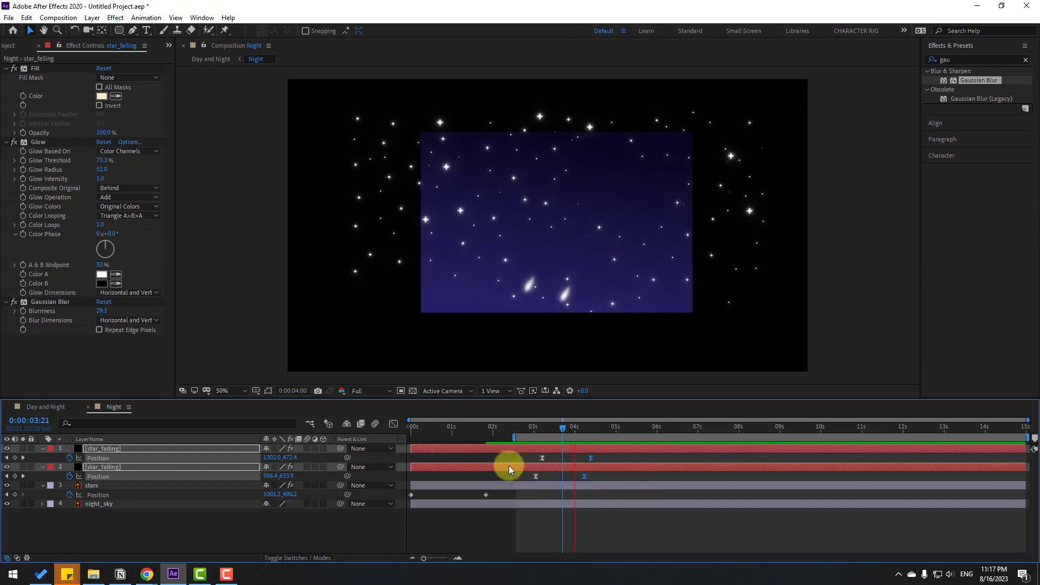
{"action": "key", "text": "space"}
{"action": "left_click", "coordinate": [44, 411]}
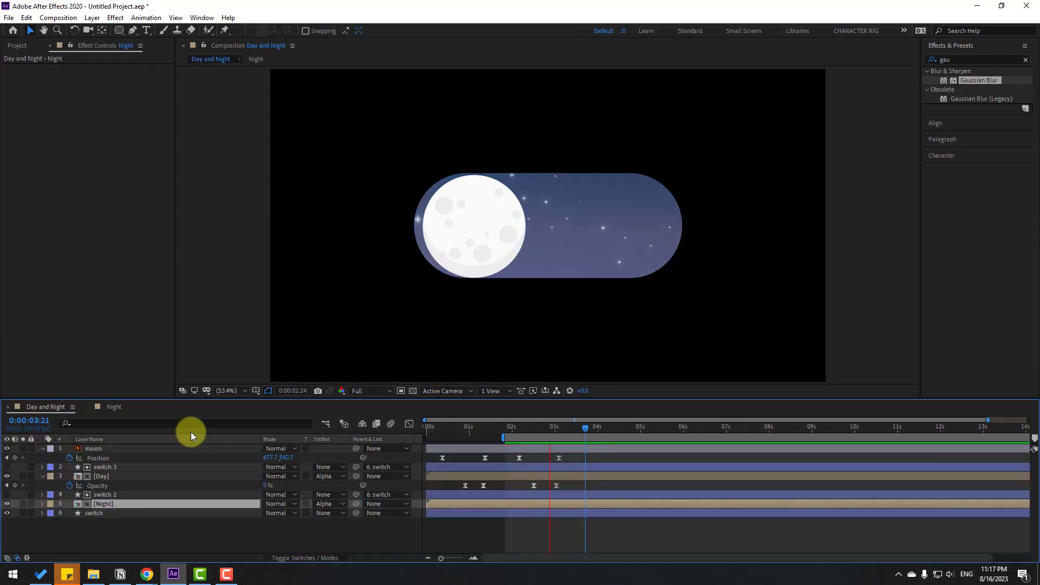
{"action": "key", "text": "space"}
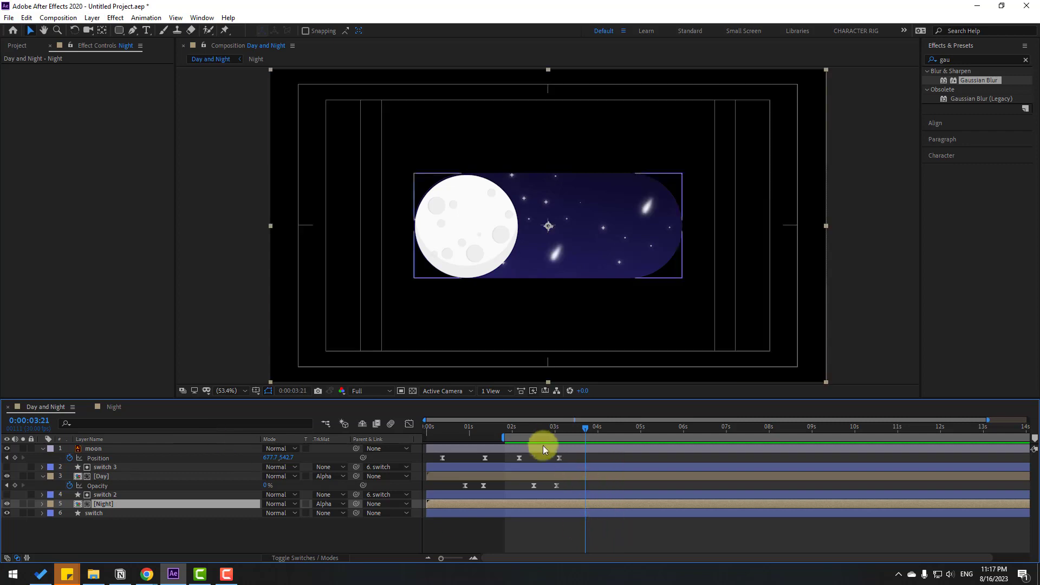
{"action": "left_click_drag", "start_coordinate": [518, 427], "coordinate": [538, 426]}
Extend both star_falling layers' last Position keyframes to about 0:00:04:12 and 0:00:04:17, and show their speed graphs enlarged
{"action": "left_click", "coordinate": [111, 407]}
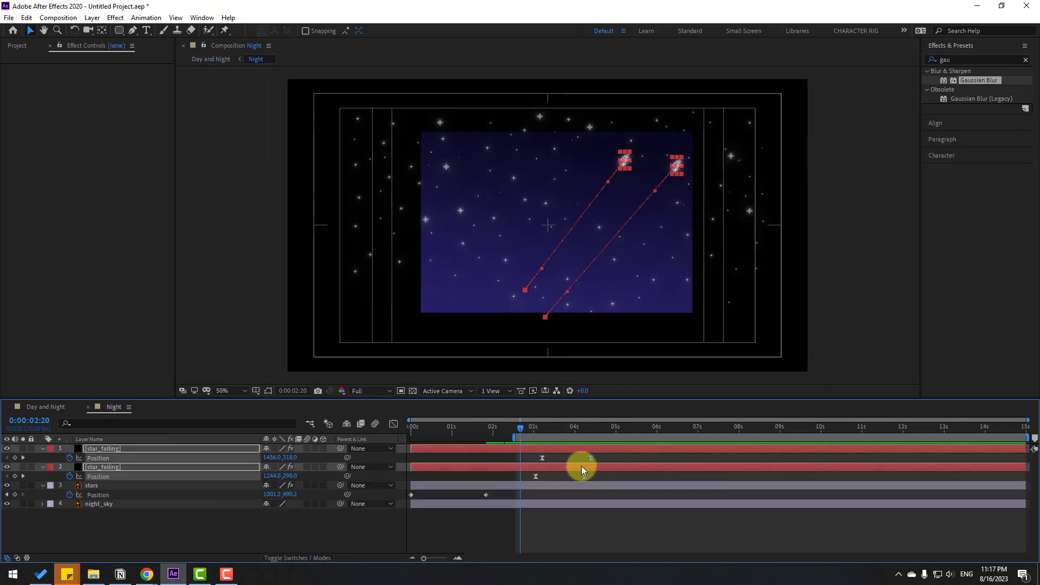
{"action": "left_click_drag", "start_coordinate": [603, 459], "coordinate": [586, 479]}
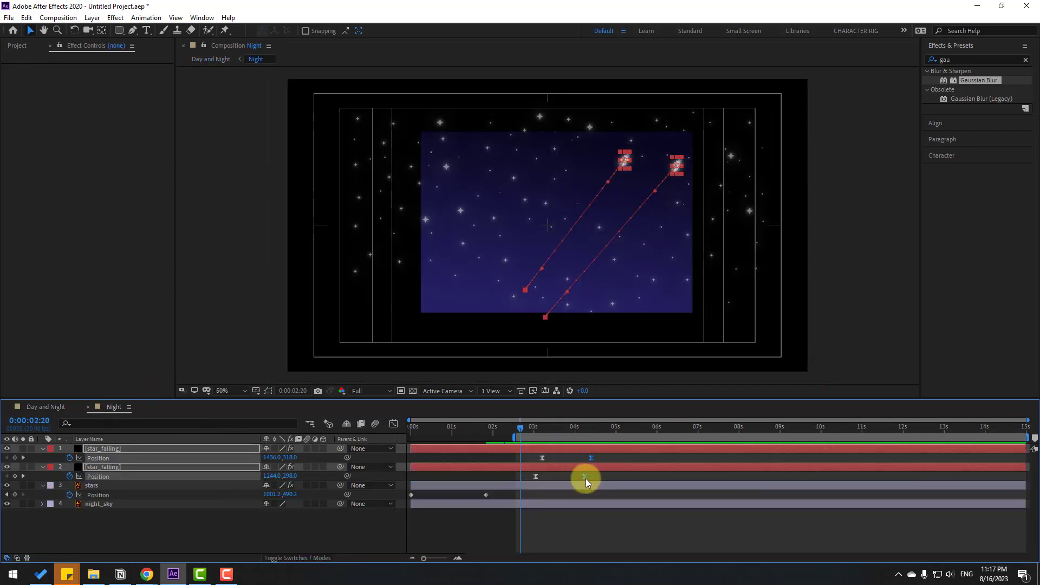
{"action": "left_click", "coordinate": [396, 424]}
{"action": "key", "text": "equal"}
{"action": "key", "text": "equal"}
{"action": "key", "text": "equal"}
{"action": "key", "text": "equal"}
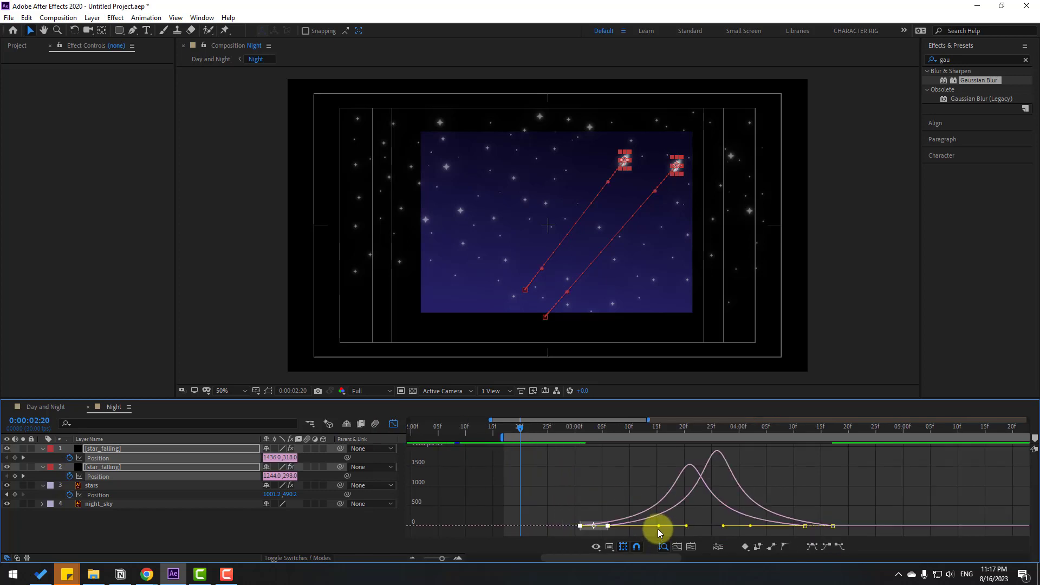
Flatten both star_falling speed curves by shortening the easing handles of their first and last Position keyframes, and preview in both compositions
{"action": "left_click_drag", "start_coordinate": [687, 527], "coordinate": [663, 526]}
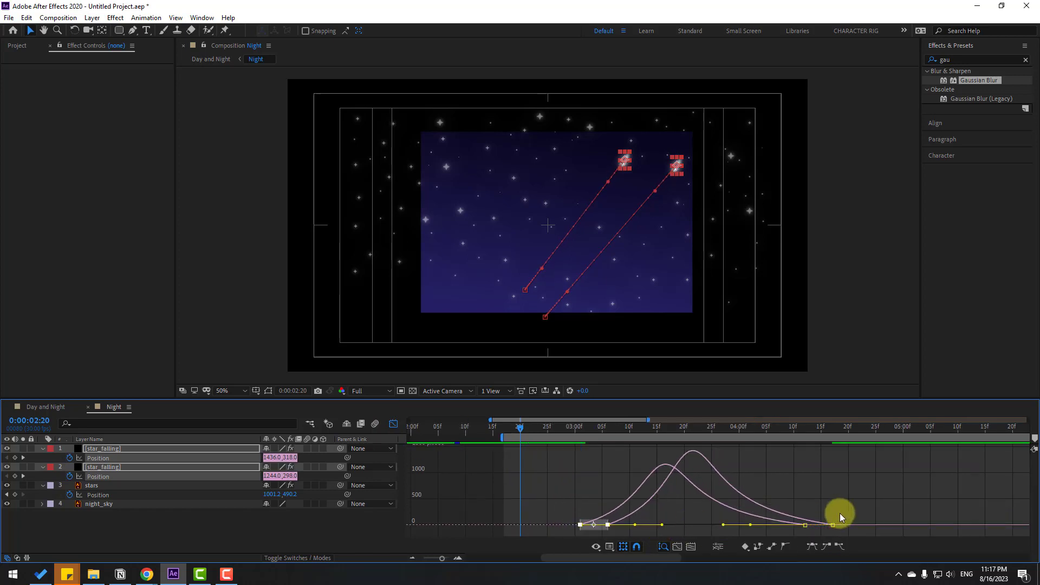
{"action": "left_click_drag", "start_coordinate": [840, 513], "coordinate": [792, 532]}
{"action": "key", "text": "F9"}
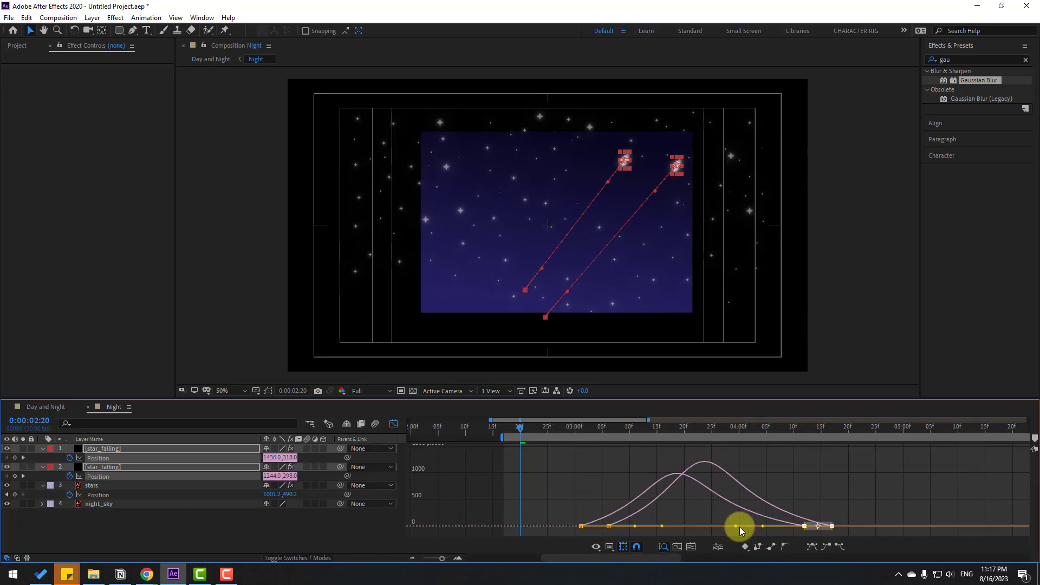
{"action": "key", "text": "minus"}
{"action": "key", "text": "space"}
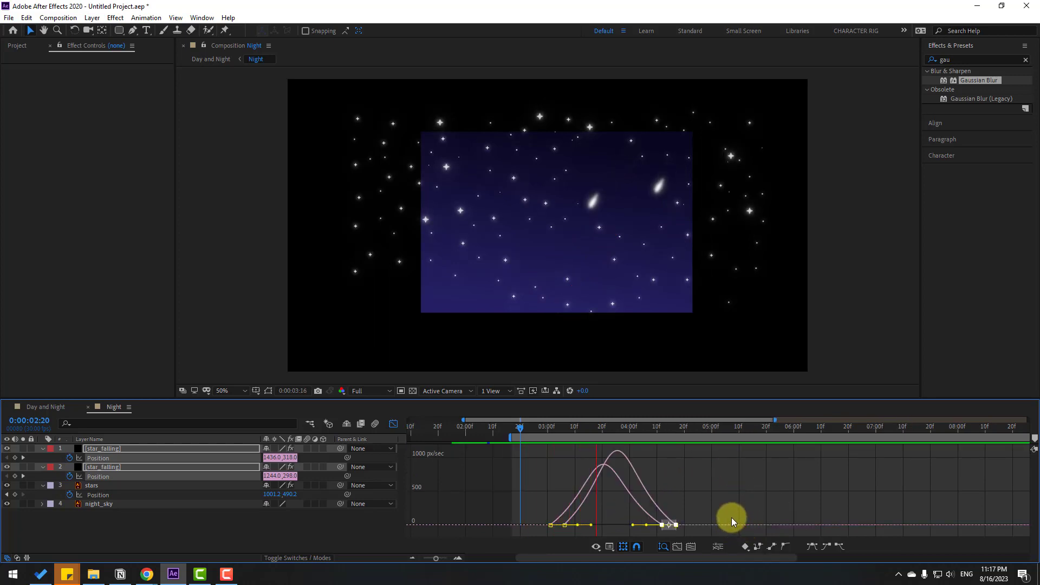
{"action": "left_click", "coordinate": [56, 410]}
{"action": "key", "text": "space"}
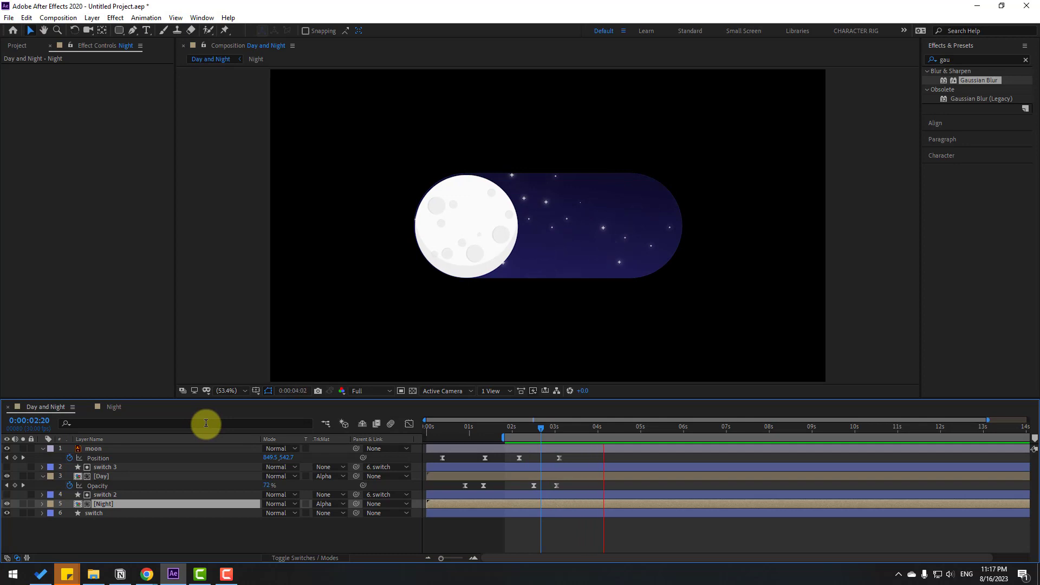
{"action": "key", "text": "space"}
Set the Opacity of both star_falling layers to 40% and preview them in Night and in Day and Night
{"action": "left_click", "coordinate": [114, 407]}
{"action": "left_click", "coordinate": [105, 459]}
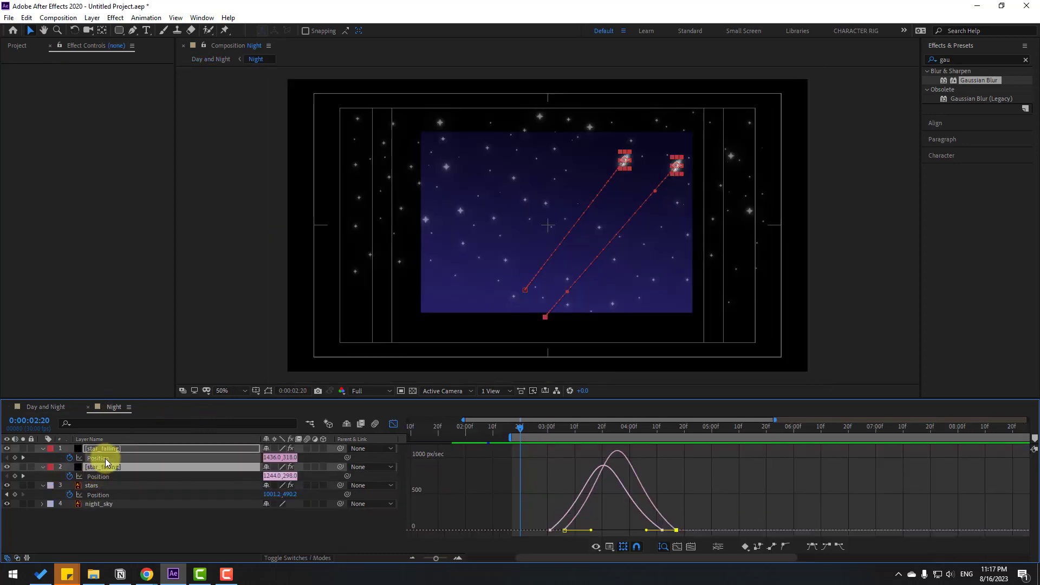
{"action": "left_click", "coordinate": [102, 447]}
{"action": "key", "text": "ctrl+shift+Down"}
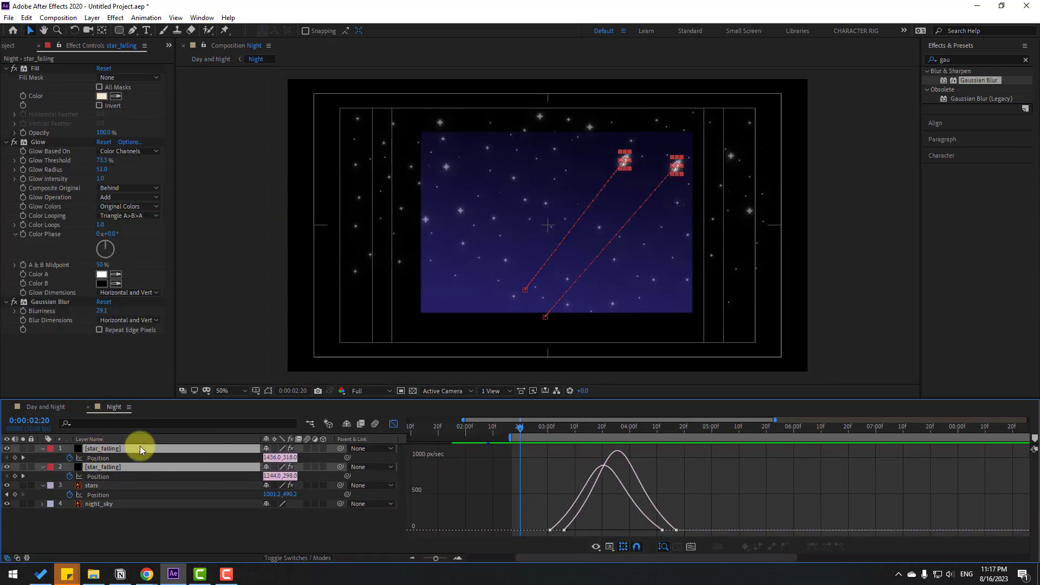
{"action": "key", "text": "t"}
{"action": "left_click_drag", "start_coordinate": [267, 458], "coordinate": [249, 457]}
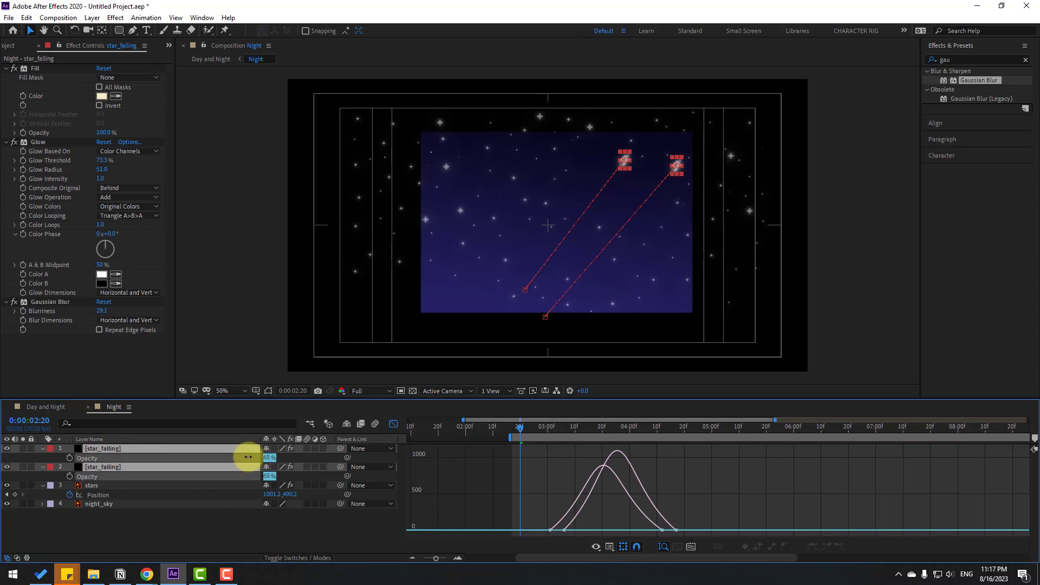
{"action": "left_click", "coordinate": [237, 519]}
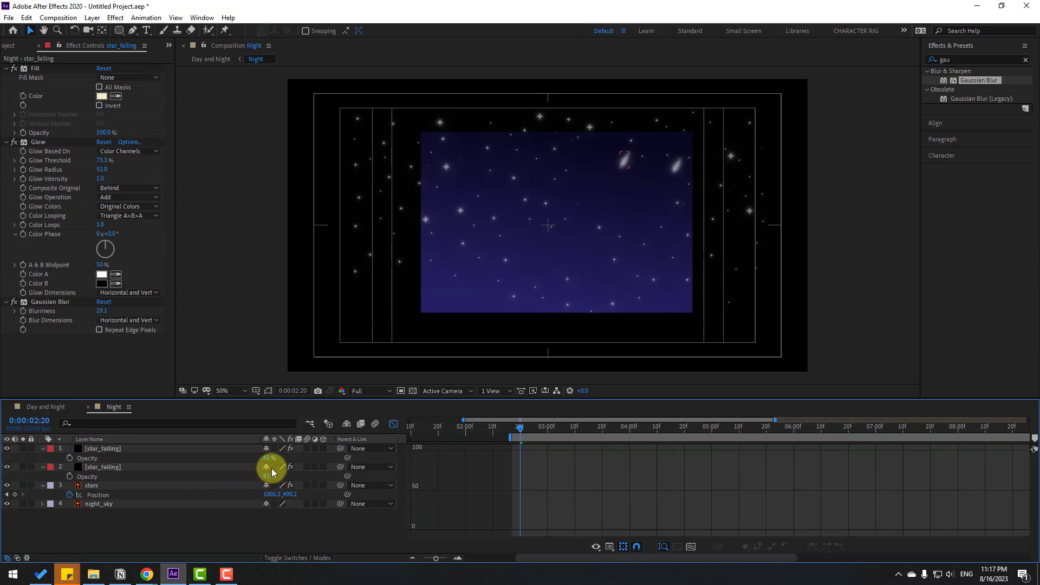
{"action": "type", "text": "40"}
{"action": "key", "text": "Return"}
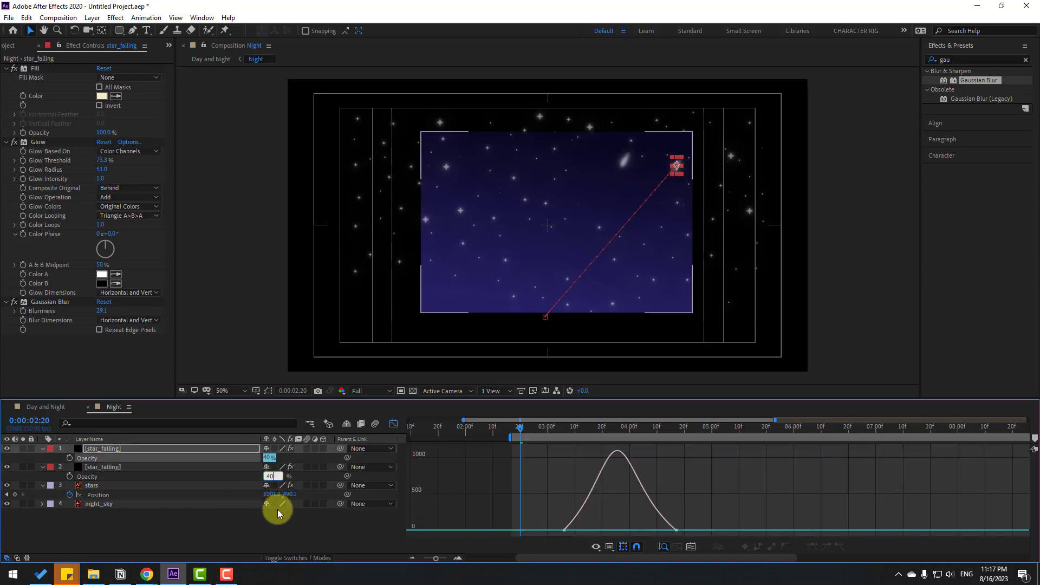
{"action": "left_click", "coordinate": [262, 519]}
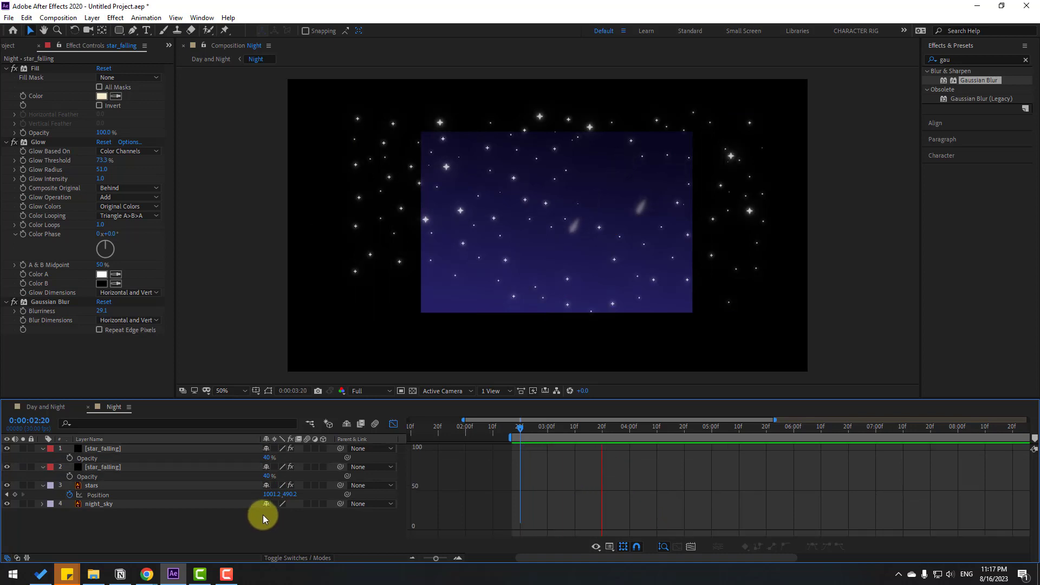
{"action": "left_click", "coordinate": [46, 407]}
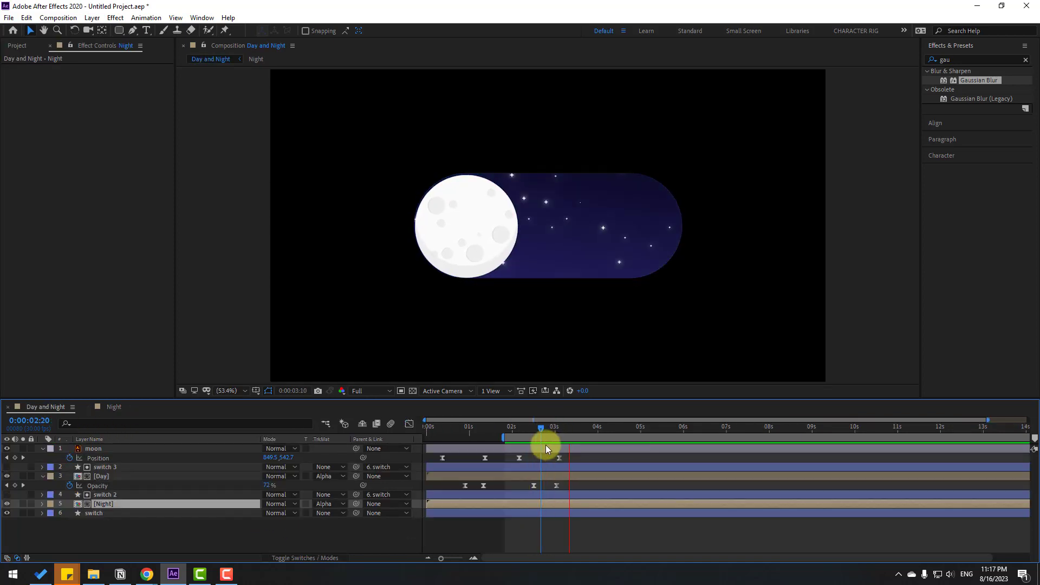
Set the Day and Night work area to run from 0:00:00:00 to about 0:00:03:14 and preview the loop
{"action": "key", "text": "space"}
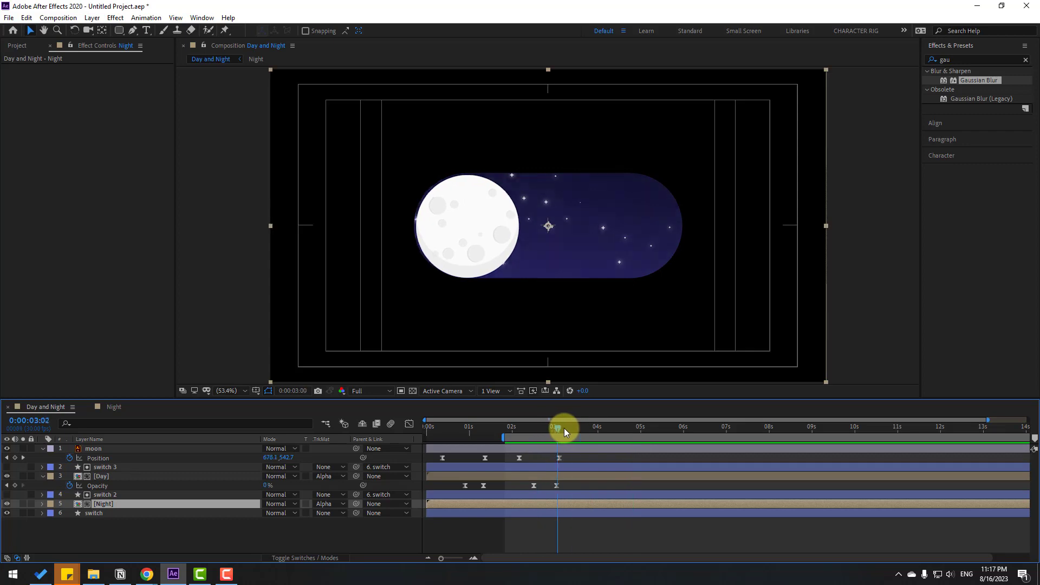
{"action": "left_click", "coordinate": [577, 428]}
{"action": "key", "text": "space"}
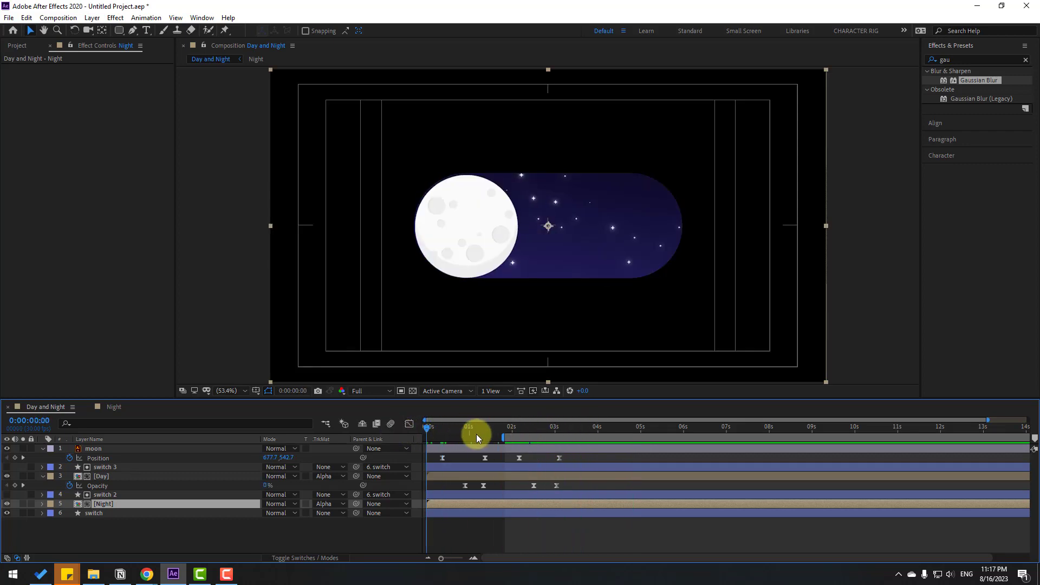
{"action": "left_click", "coordinate": [575, 427]}
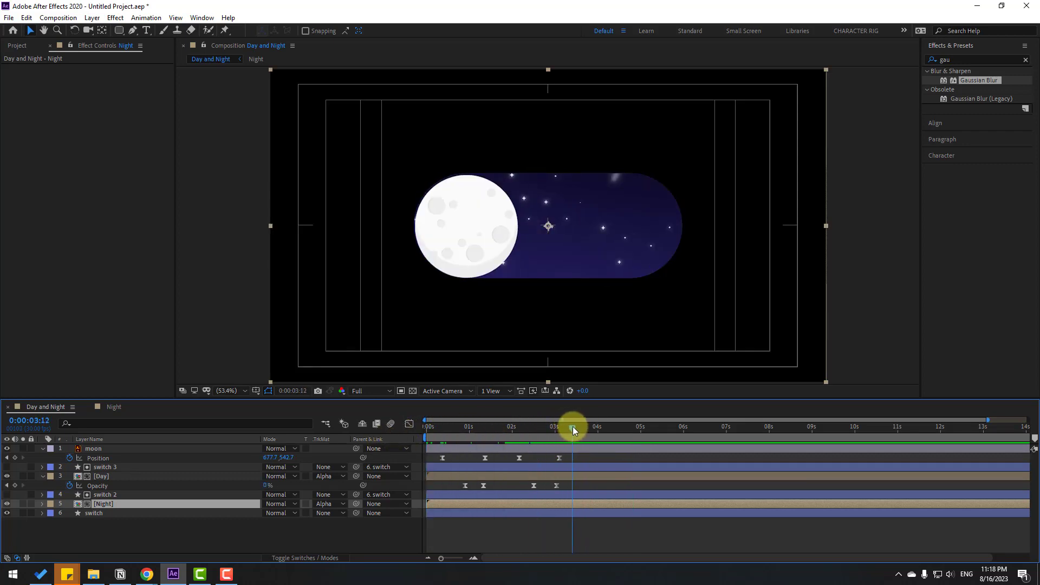
{"action": "key", "text": "space"}
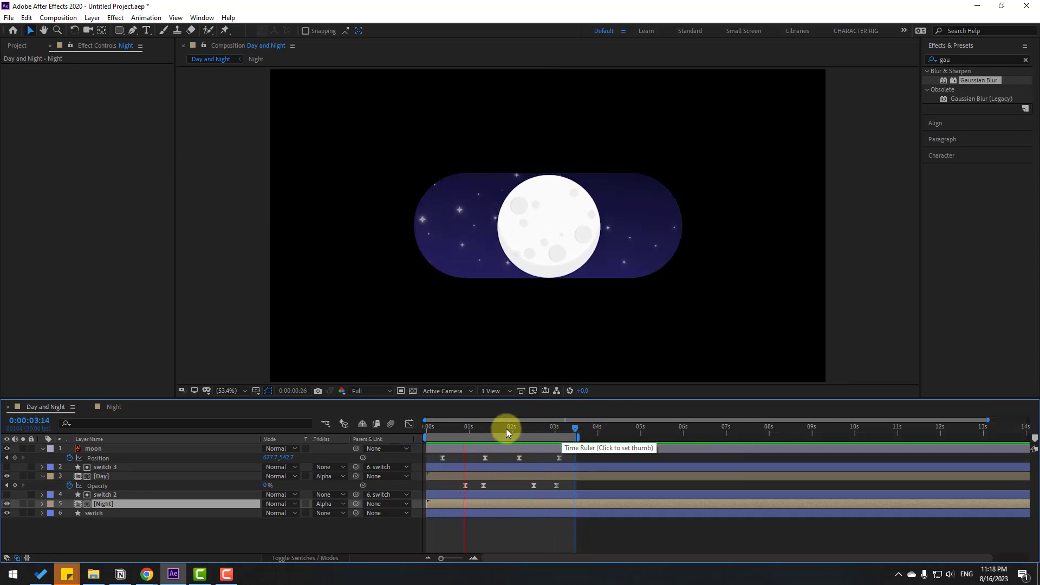
{"action": "left_click_drag", "start_coordinate": [506, 428], "coordinate": [425, 427]}
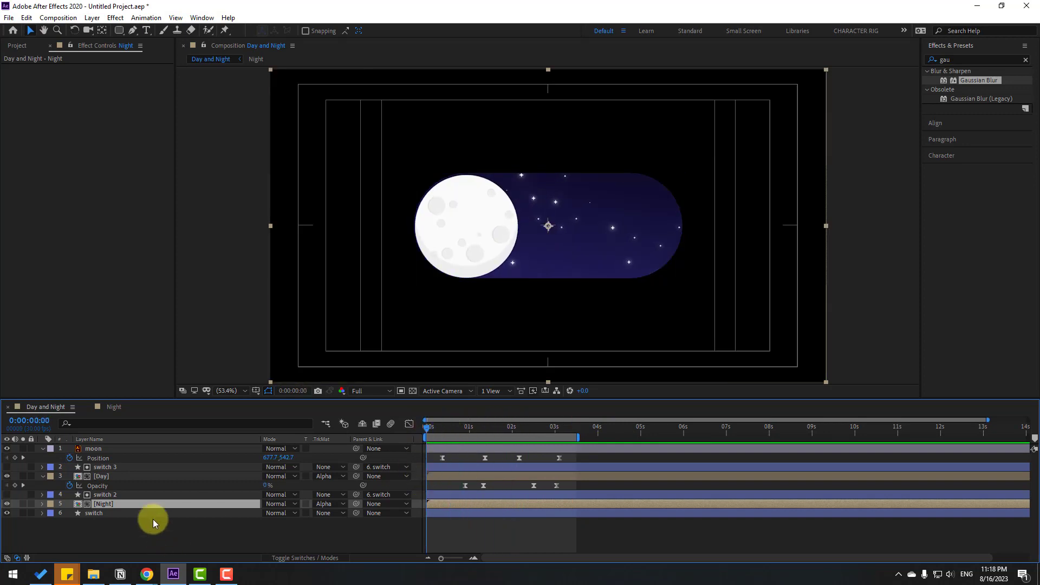
In the Night composition, add a Position keyframe to the stars layer at 0:00:03:24 that repeats its first keyframe value of 1034.2, 490.2
{"action": "left_click", "coordinate": [113, 407]}
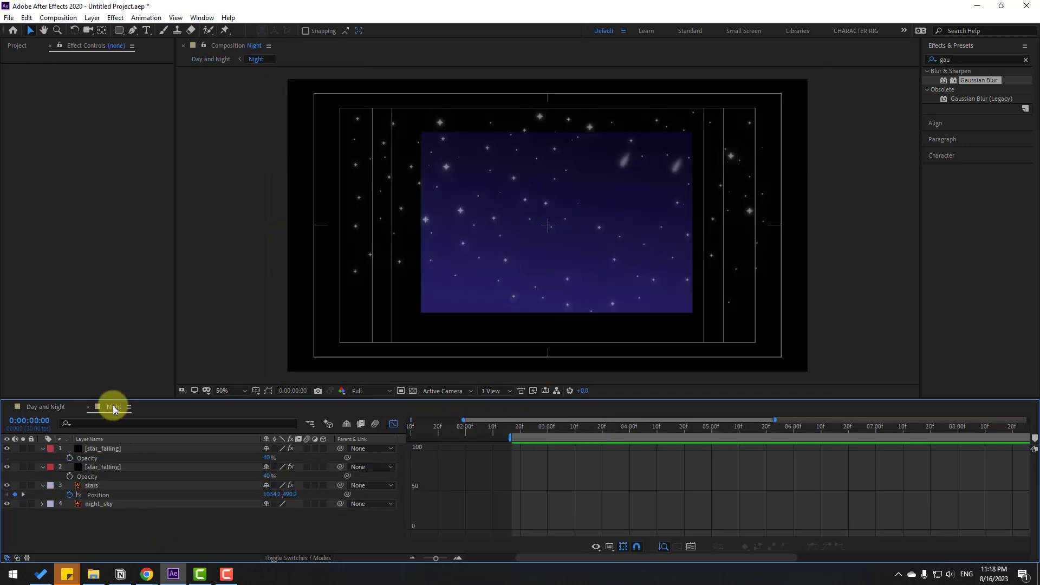
{"action": "left_click", "coordinate": [394, 425]}
{"action": "scroll", "coordinate": [483, 522], "scroll_direction": "down", "scroll_amount": 5}
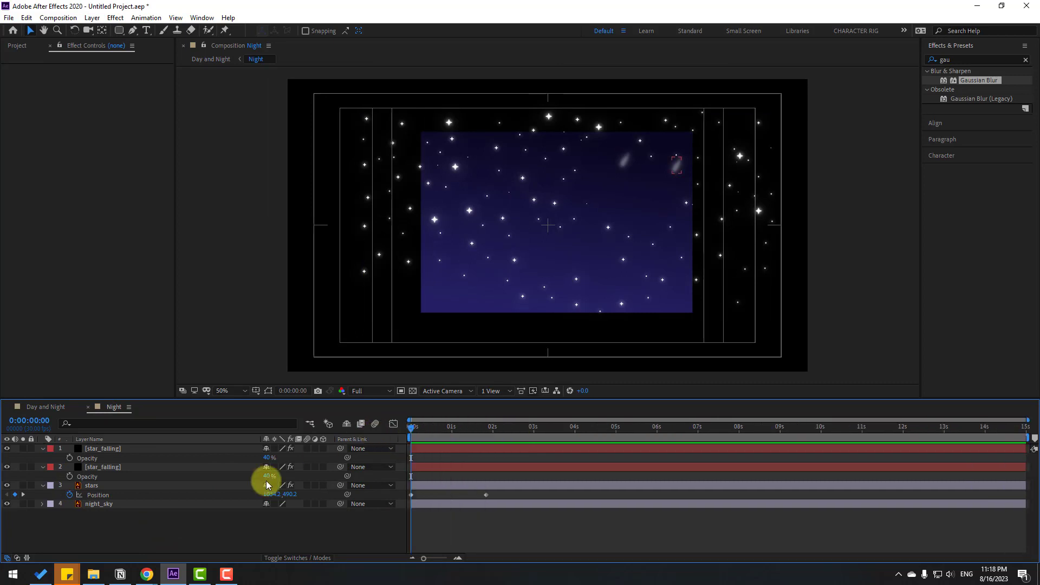
{"action": "left_click", "coordinate": [420, 482]}
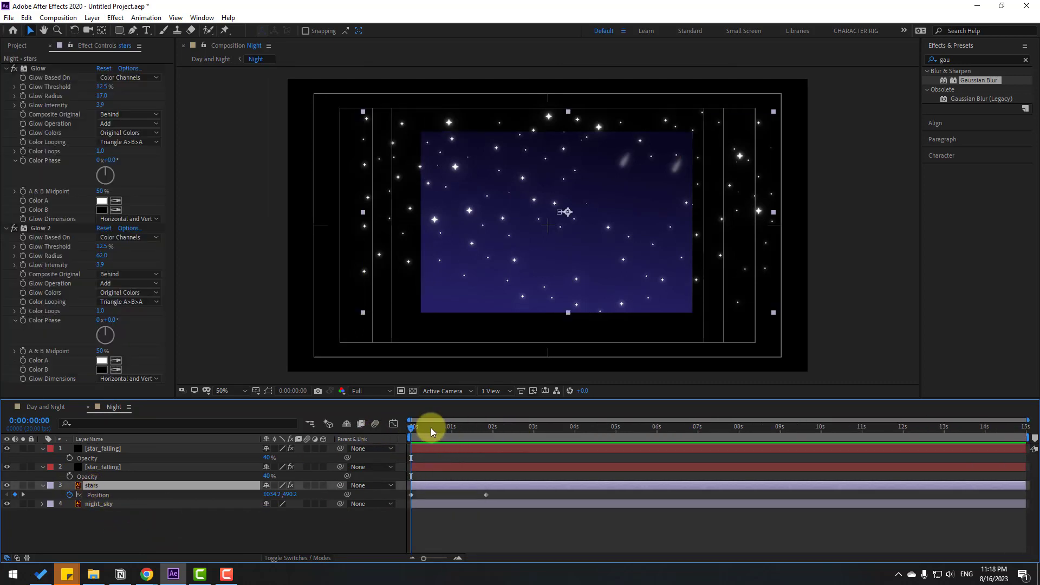
{"action": "left_click_drag", "start_coordinate": [434, 428], "coordinate": [568, 437]}
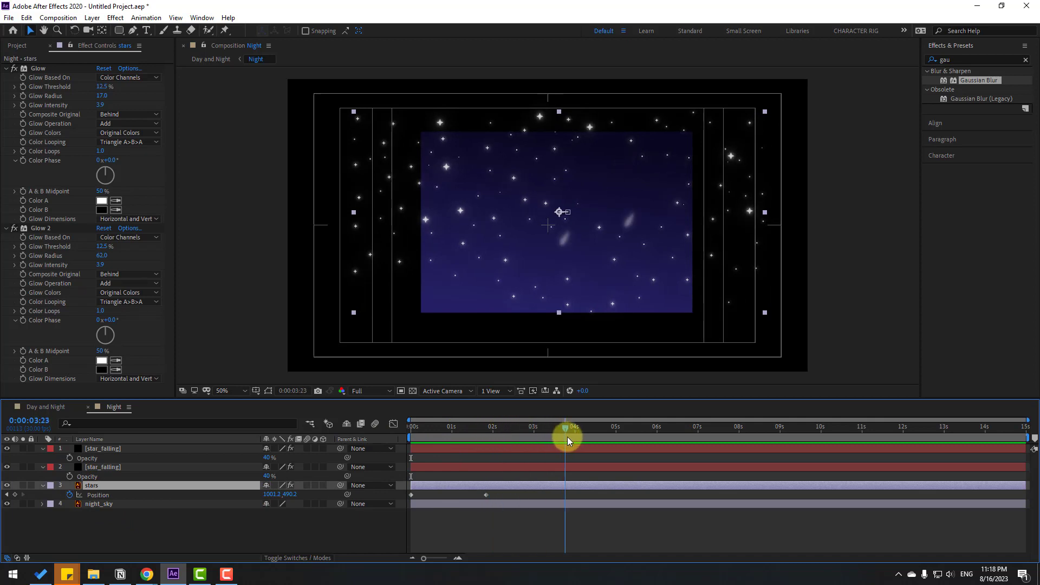
{"action": "left_click_drag", "start_coordinate": [444, 493], "coordinate": [359, 510]}
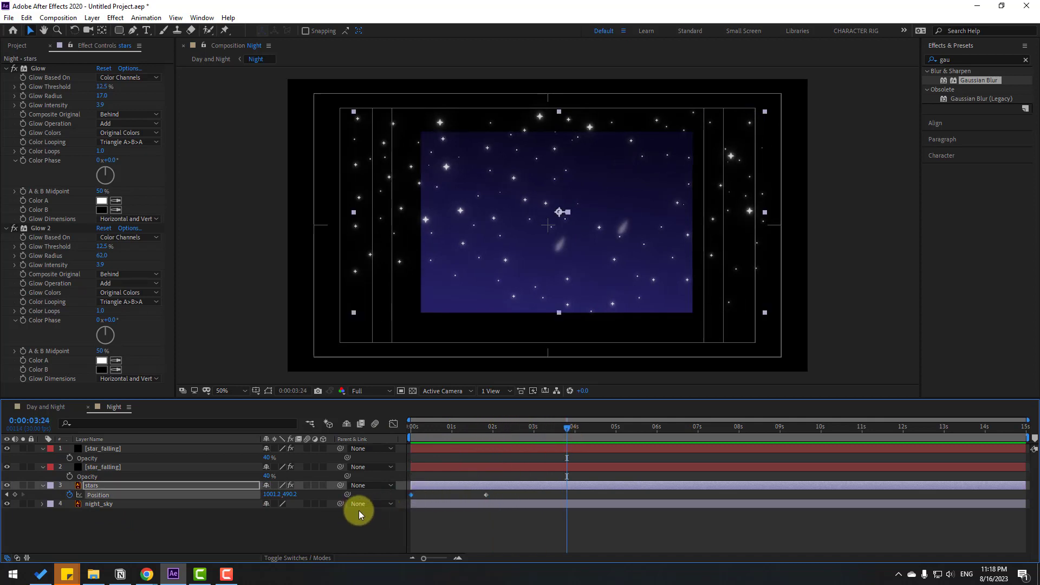
{"action": "key", "text": "shift+Right"}
{"action": "key", "text": "shift+Right"}
{"action": "key", "text": "shift+Right"}
{"action": "key", "text": "Right"}
{"action": "key", "text": "Right"}
{"action": "key", "text": "Right"}
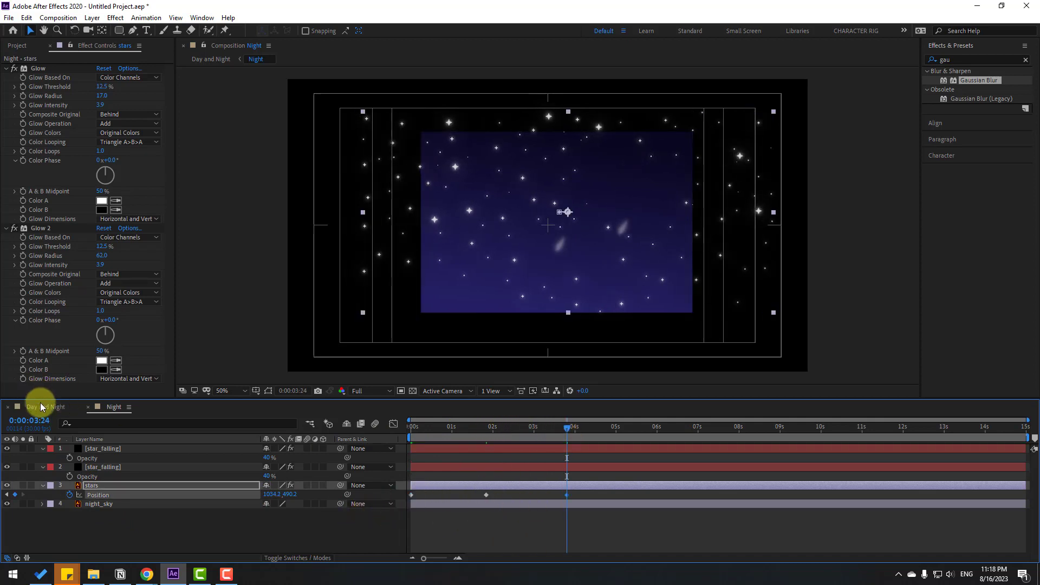
Extend the Day and Night work area to 0:00:03:24 and preview the loop with the returning stars
{"action": "left_click", "coordinate": [40, 404]}
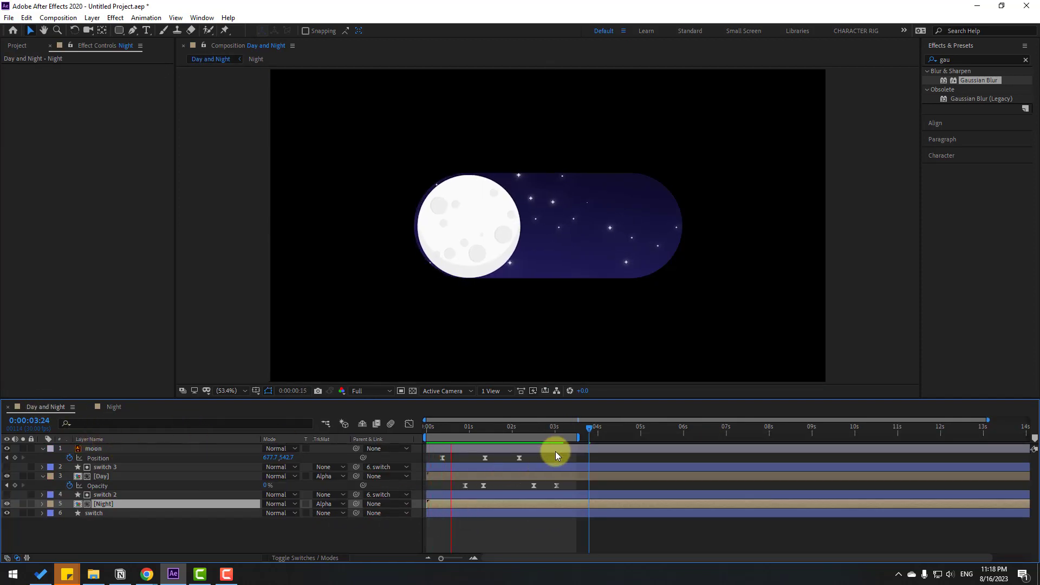
{"action": "key", "text": "space"}
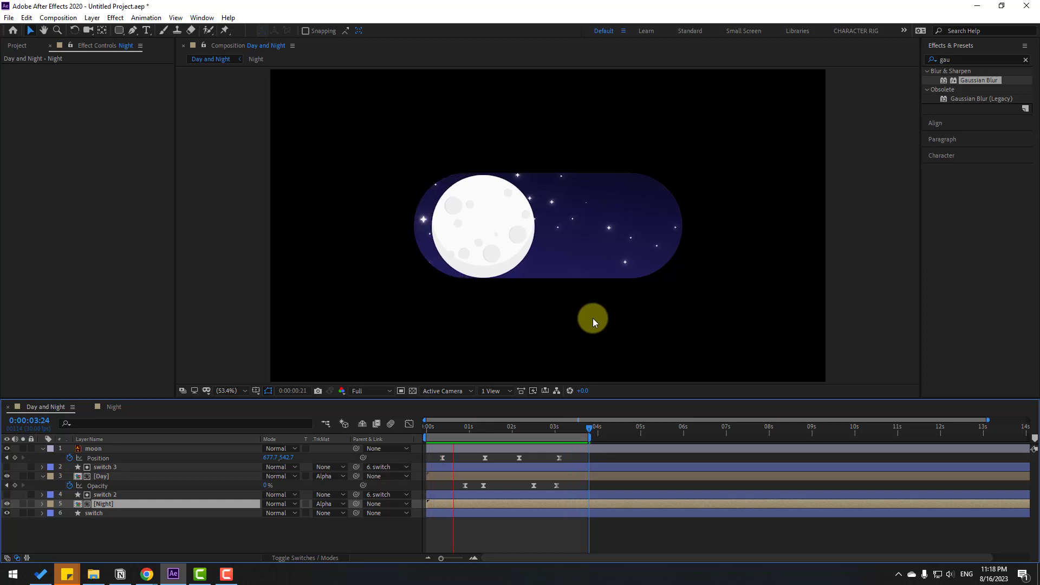
{"action": "left_click", "coordinate": [429, 427]}
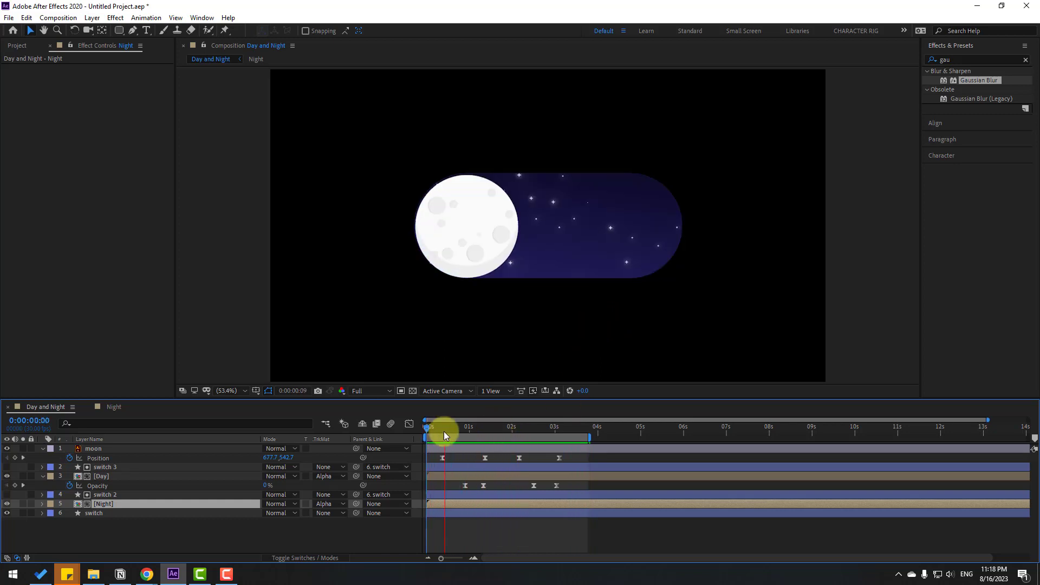
{"action": "key", "text": "space"}
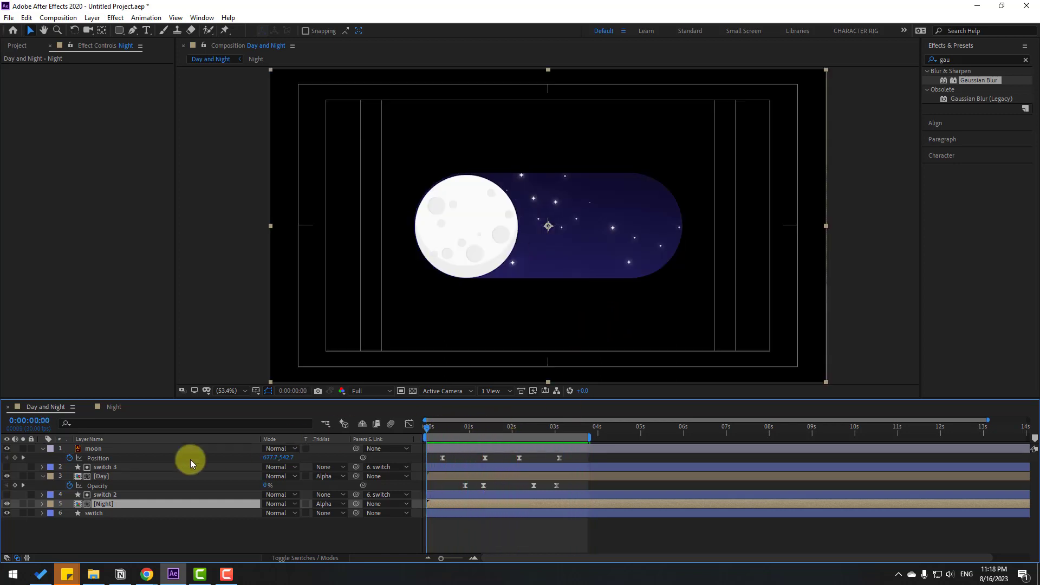
Duplicate the moon layer in Day and Night and apply the Fill effect to the copy
{"action": "left_click", "coordinate": [96, 450]}
{"action": "key", "text": "ctrl+d"}
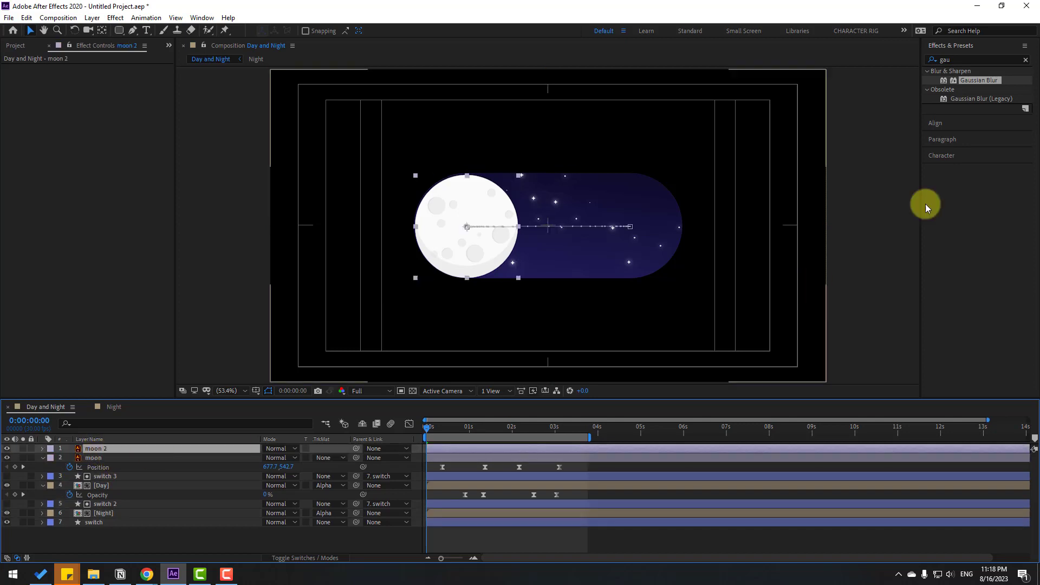
{"action": "left_click", "coordinate": [950, 57]}
{"action": "type", "text": "fill"}
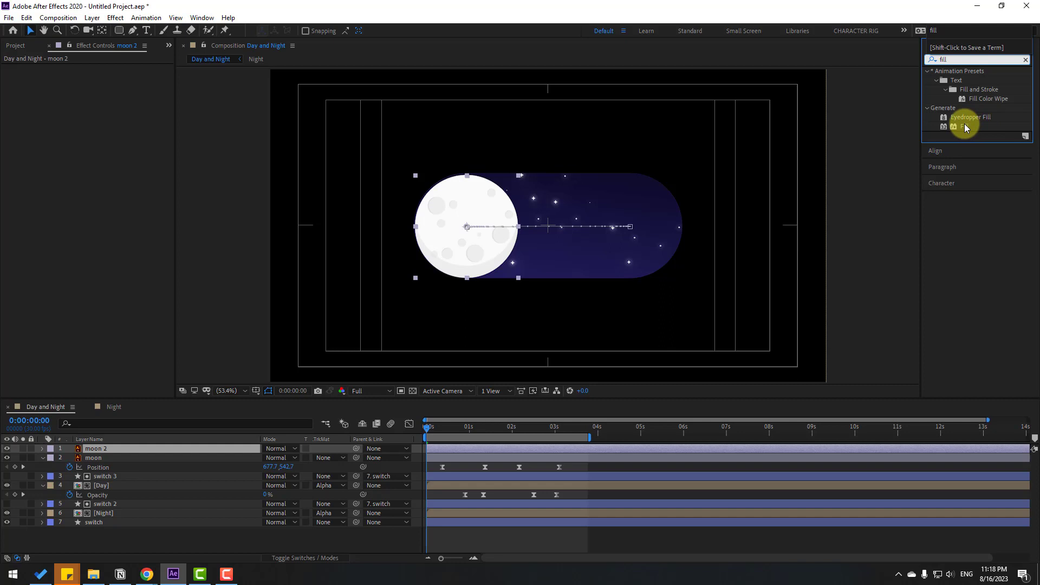
{"action": "left_click_drag", "start_coordinate": [965, 128], "coordinate": [101, 447]}
Rename the duplicated moon layer as sun
{"action": "key", "text": "Return"}
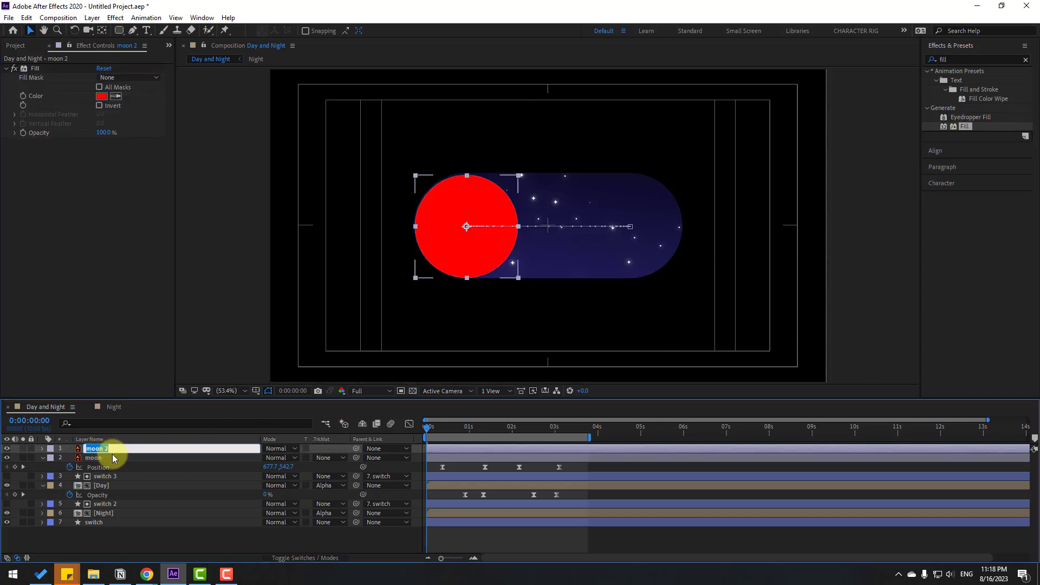
{"action": "type", "text": "sun"}
{"action": "key", "text": "Return"}
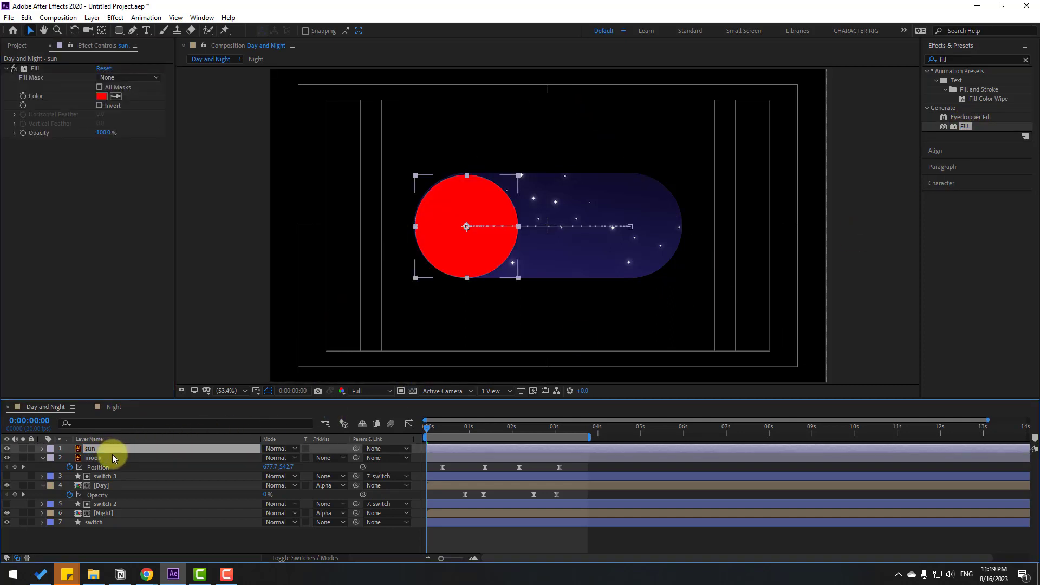
Set the sun layer's Fill color to the pale yellow F2D796
{"action": "left_click", "coordinate": [102, 96]}
{"action": "left_click", "coordinate": [545, 531]}
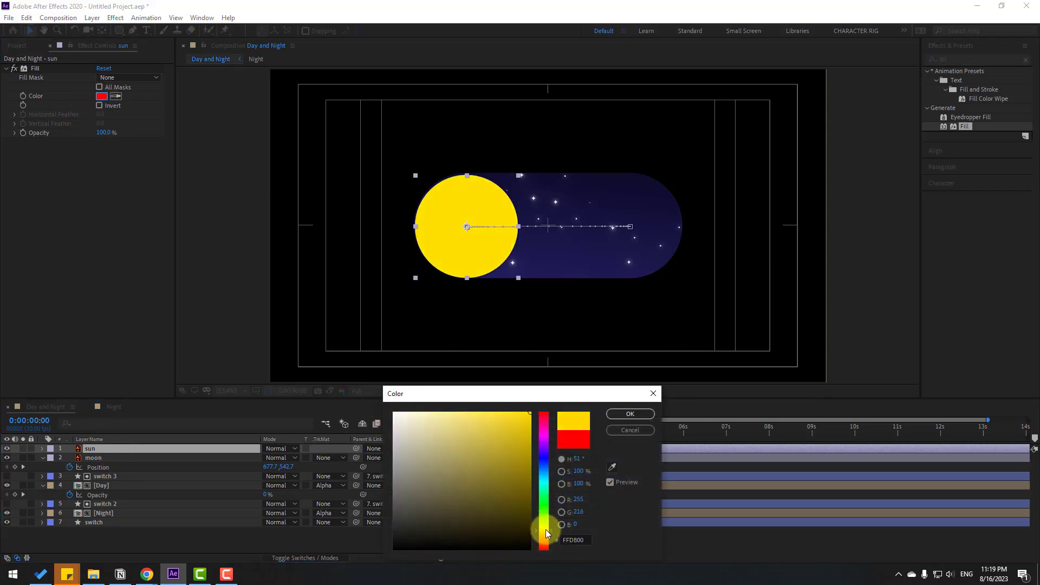
{"action": "left_click_drag", "start_coordinate": [476, 470], "coordinate": [453, 425]}
{"action": "left_click", "coordinate": [546, 538]}
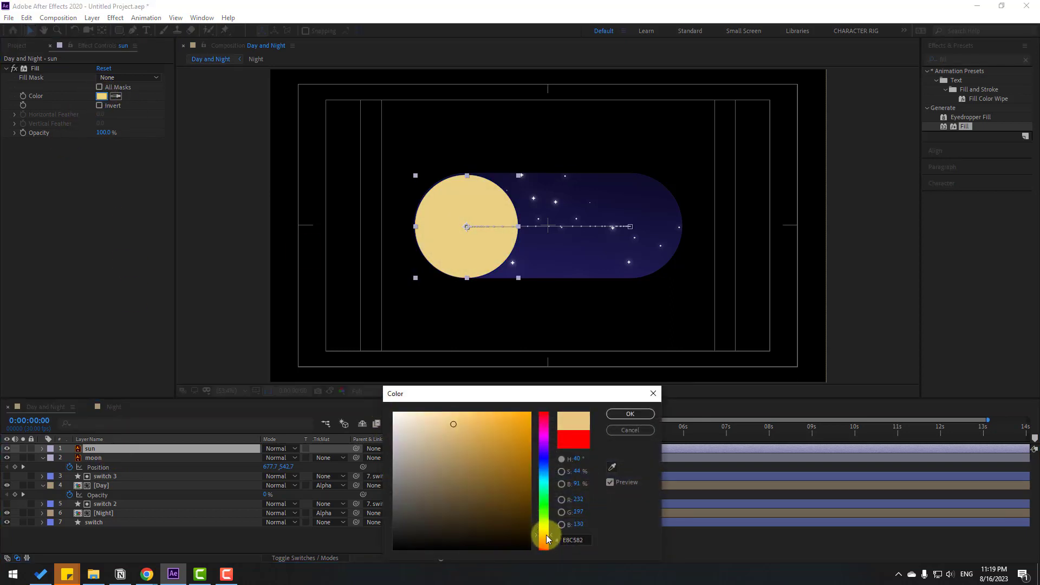
{"action": "left_click", "coordinate": [446, 419]}
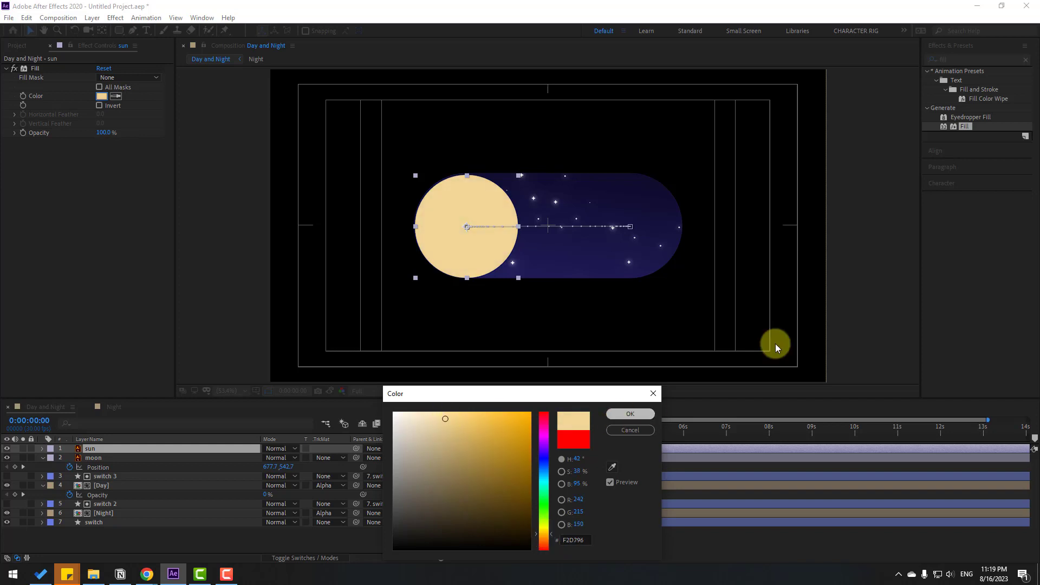
{"action": "key", "text": "Return"}
Apply the Glow effect to the sun layer, set its Glow Radius to 49, and preview the animation
{"action": "left_click", "coordinate": [951, 59]}
{"action": "type", "text": "glow"}
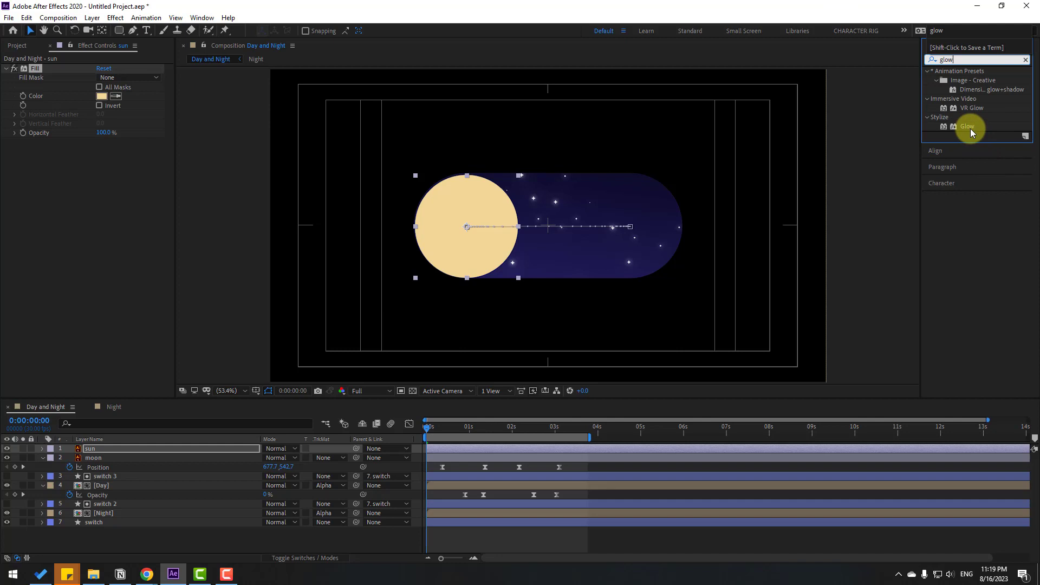
{"action": "left_click_drag", "start_coordinate": [971, 131], "coordinate": [89, 449]}
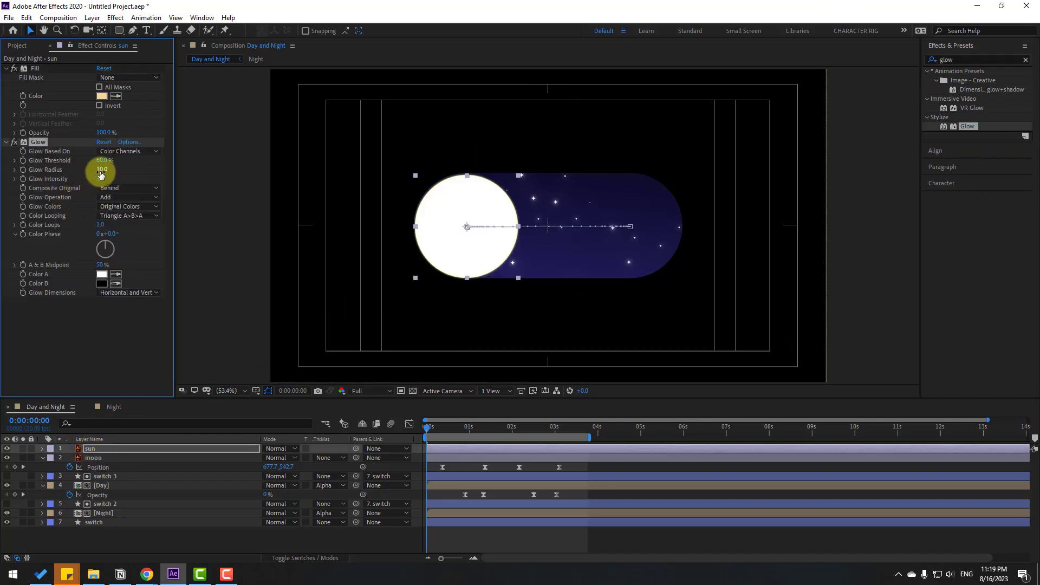
{"action": "left_click_drag", "start_coordinate": [101, 169], "coordinate": [135, 207]}
{"action": "left_click_drag", "start_coordinate": [457, 493], "coordinate": [458, 470]}
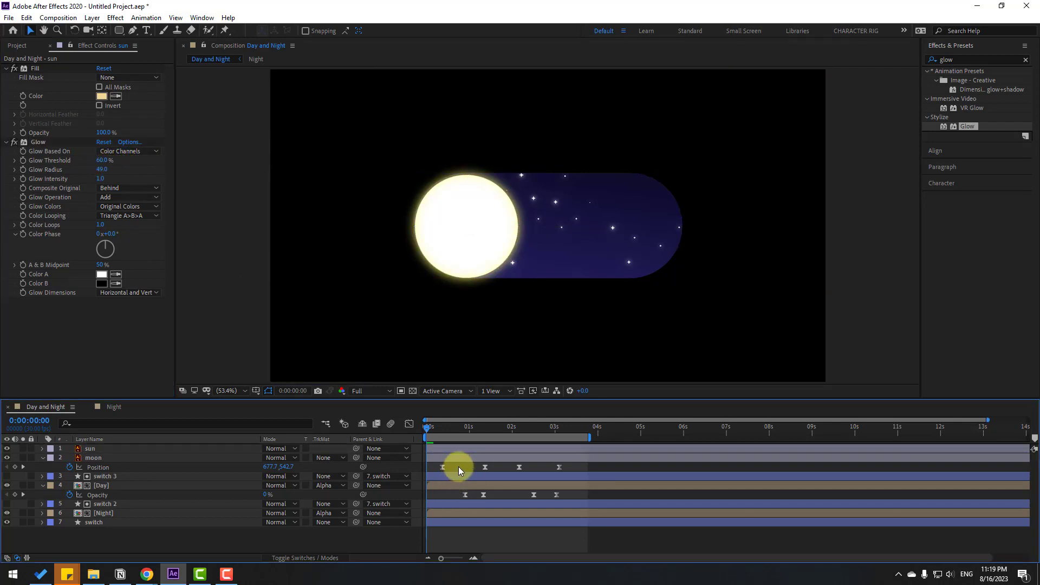
{"action": "key", "text": "space"}
{"action": "key", "text": "space"}
{"action": "key", "text": "apostrophe"}
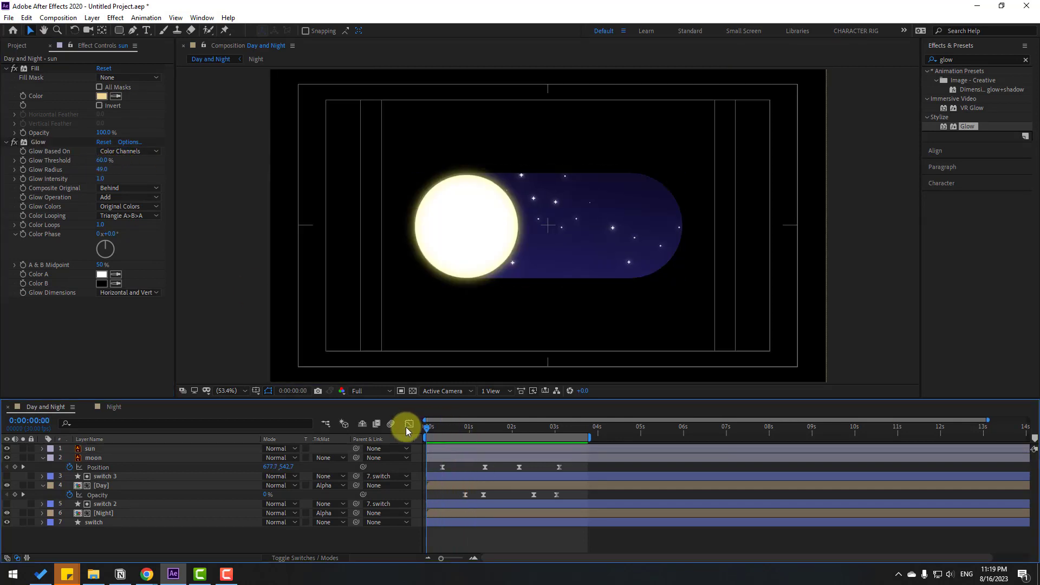
Add an Opacity keyframe of 0% to the sun layer at 0:00:00:29
{"action": "left_click_drag", "start_coordinate": [427, 428], "coordinate": [468, 428]}
{"action": "left_click", "coordinate": [45, 448]}
{"action": "left_click", "coordinate": [97, 449]}
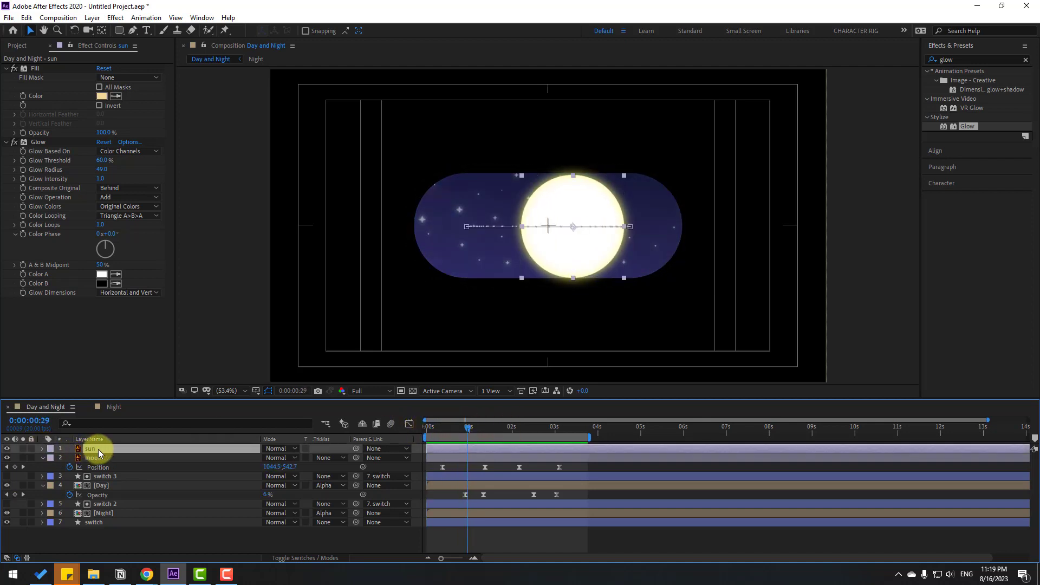
{"action": "key", "text": "t"}
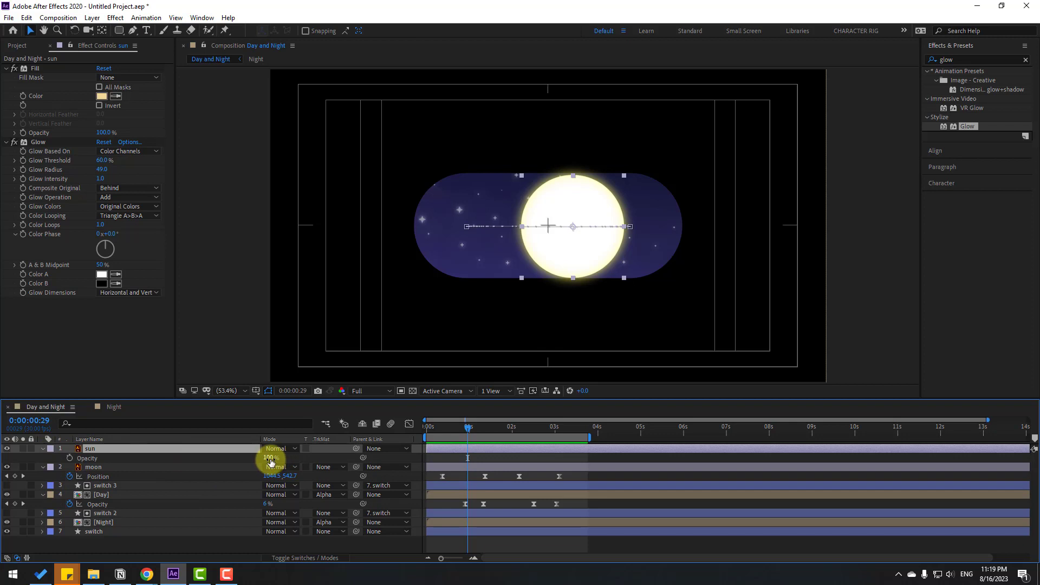
{"action": "left_click_drag", "start_coordinate": [271, 462], "coordinate": [74, 467]}
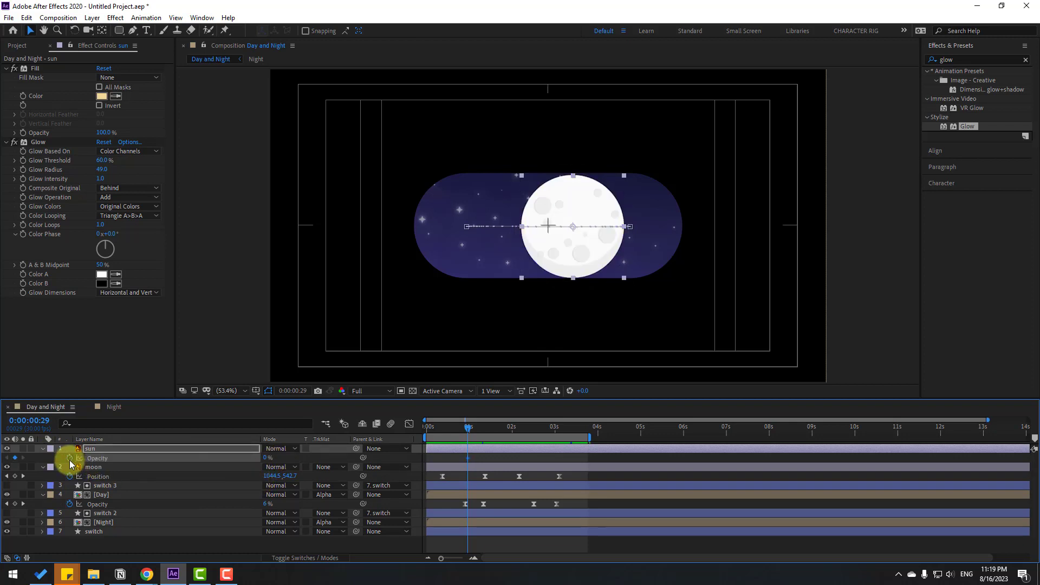
Set the sun layer's Opacity to 100% at 0:00:01:12
{"action": "left_click", "coordinate": [465, 430]}
{"action": "left_click_drag", "start_coordinate": [468, 426], "coordinate": [490, 428]}
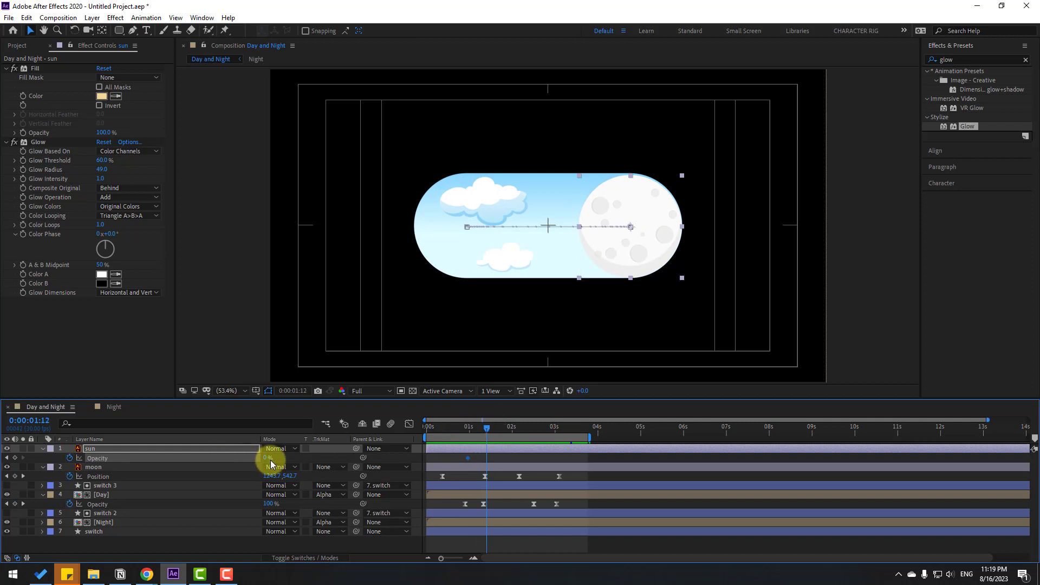
{"action": "key", "text": "Return"}
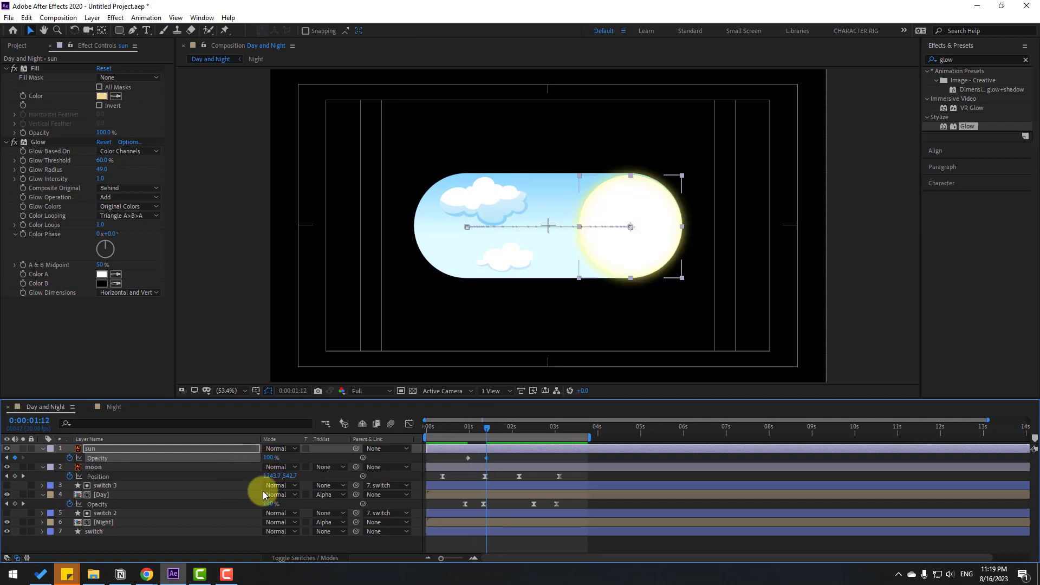
Apply Easy Ease to both sun Opacity keyframes and preview the fade-in
{"action": "left_click_drag", "start_coordinate": [462, 463], "coordinate": [468, 460]}
{"action": "right_click", "coordinate": [468, 460]}
{"action": "mouse_move", "coordinate": [490, 456]}
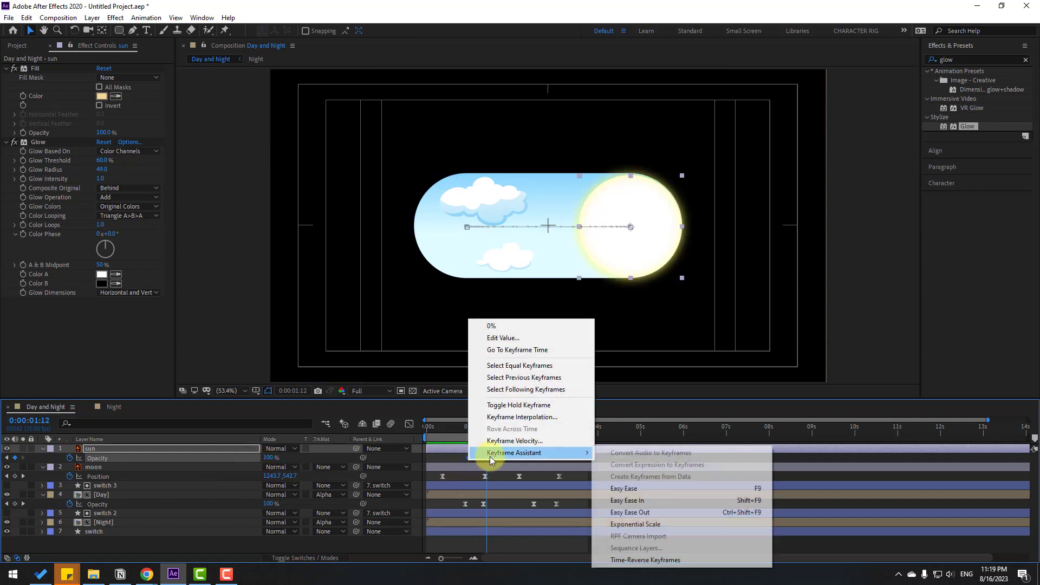
{"action": "left_click", "coordinate": [632, 487]}
{"action": "left_click", "coordinate": [633, 462]}
{"action": "key", "text": "space"}
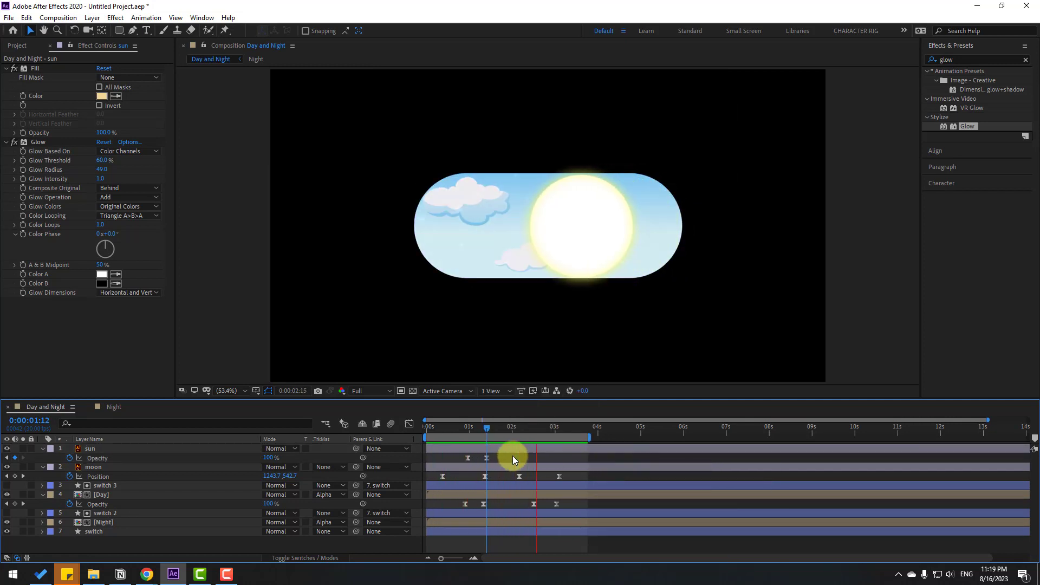
Add 100% and 0% Opacity keyframes to the sun layer for a fade-out ending just before three seconds, and preview it
{"action": "left_click_drag", "start_coordinate": [483, 424], "coordinate": [533, 424]}
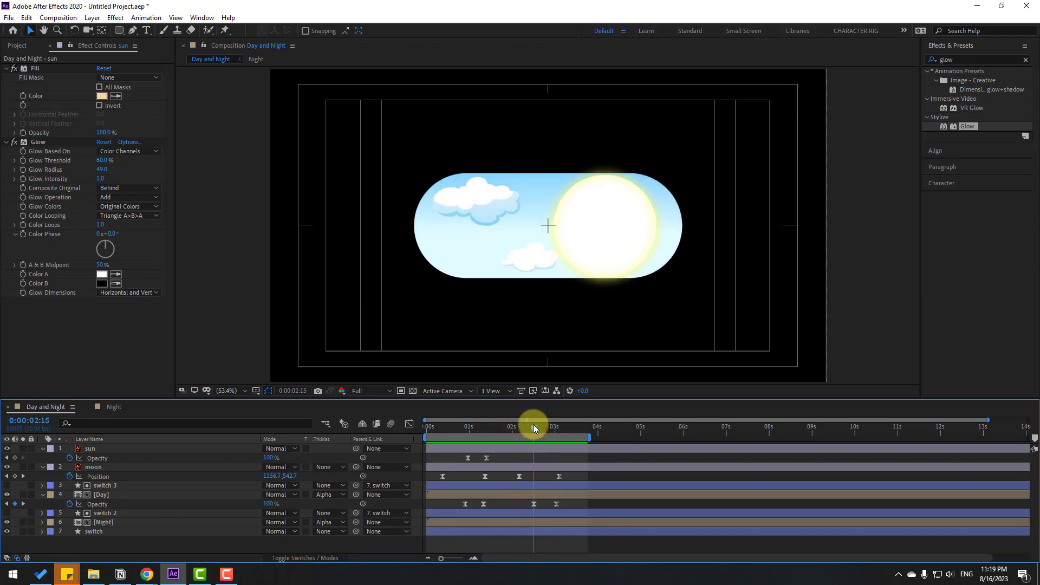
{"action": "left_click", "coordinate": [16, 458]}
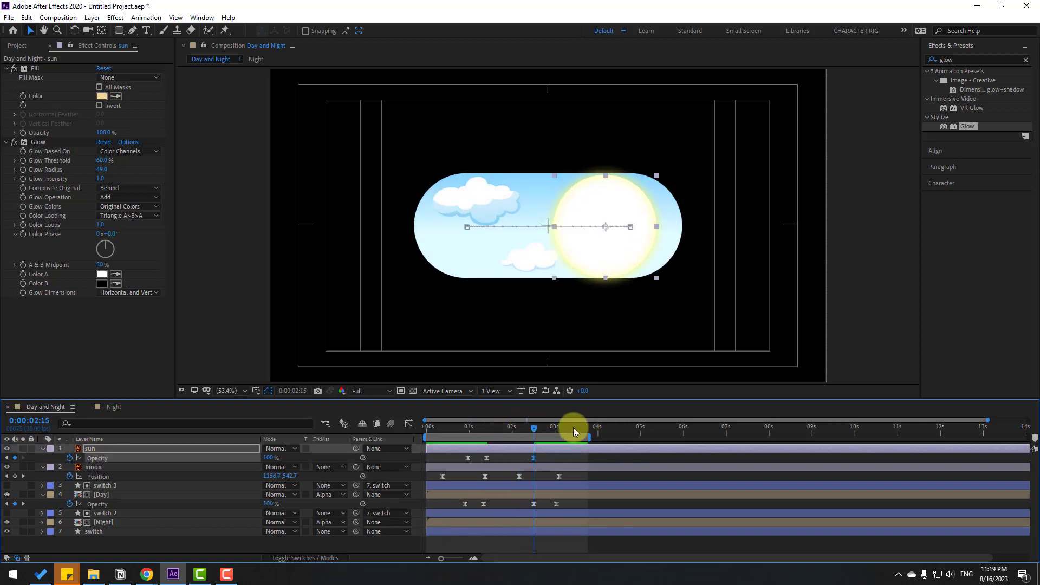
{"action": "mouse_move", "coordinate": [537, 427]}
{"action": "left_mouse_down"}
{"action": "mouse_move", "coordinate": [549, 427]}
{"action": "mouse_move", "coordinate": [527, 458]}
{"action": "mouse_move", "coordinate": [528, 428]}
{"action": "mouse_move", "coordinate": [550, 431]}
{"action": "left_mouse_up"}
{"action": "type", "text": "0"}
{"action": "key", "text": "Return"}
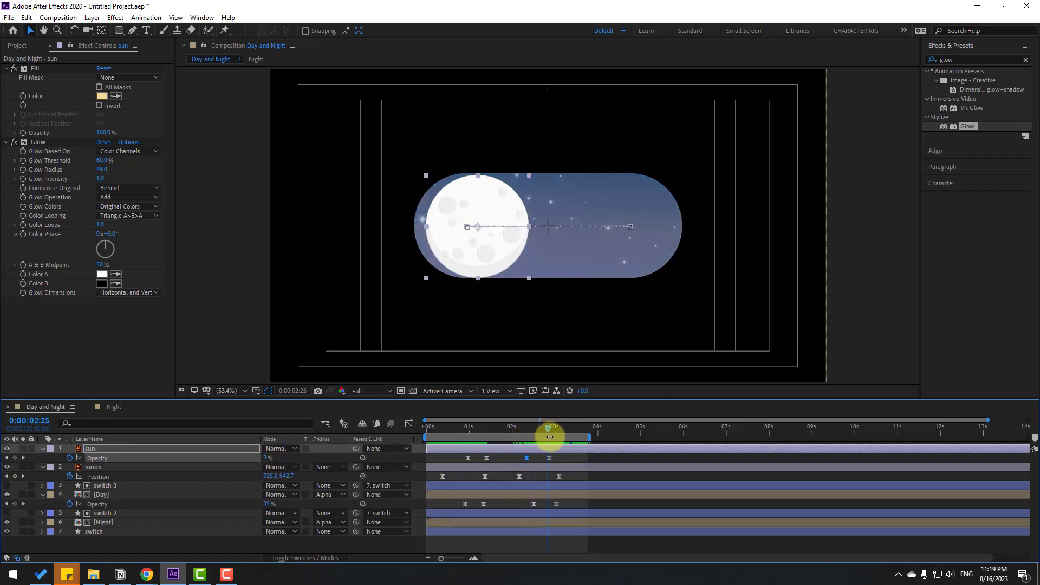
{"action": "key", "text": "space"}
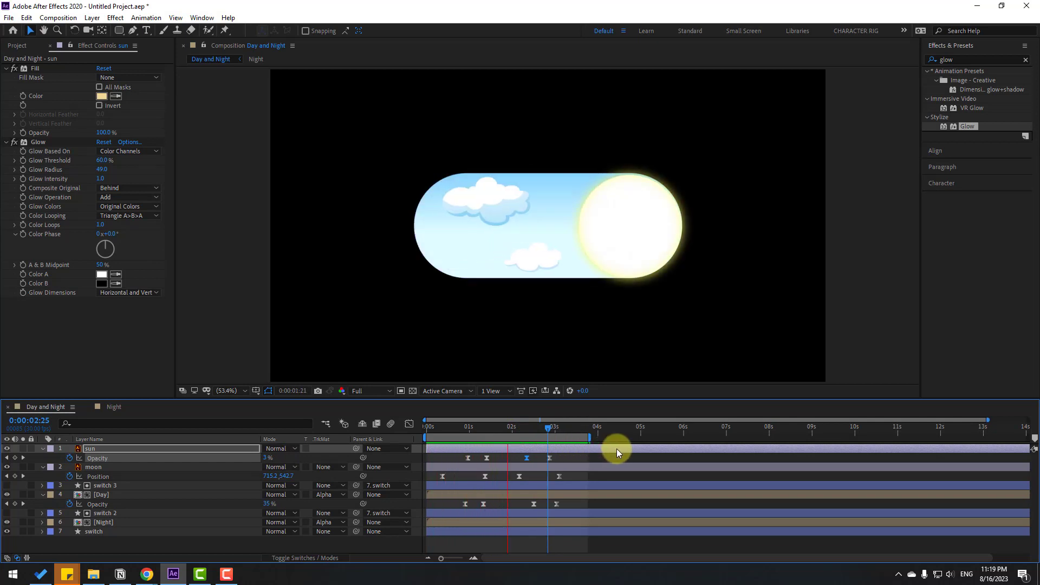
{"action": "key", "text": "space"}
Keyframe the moon layer's Rotation from 0° at 0:00:00:11 to 78° at 0:00:01:11
{"action": "left_click", "coordinate": [93, 469]}
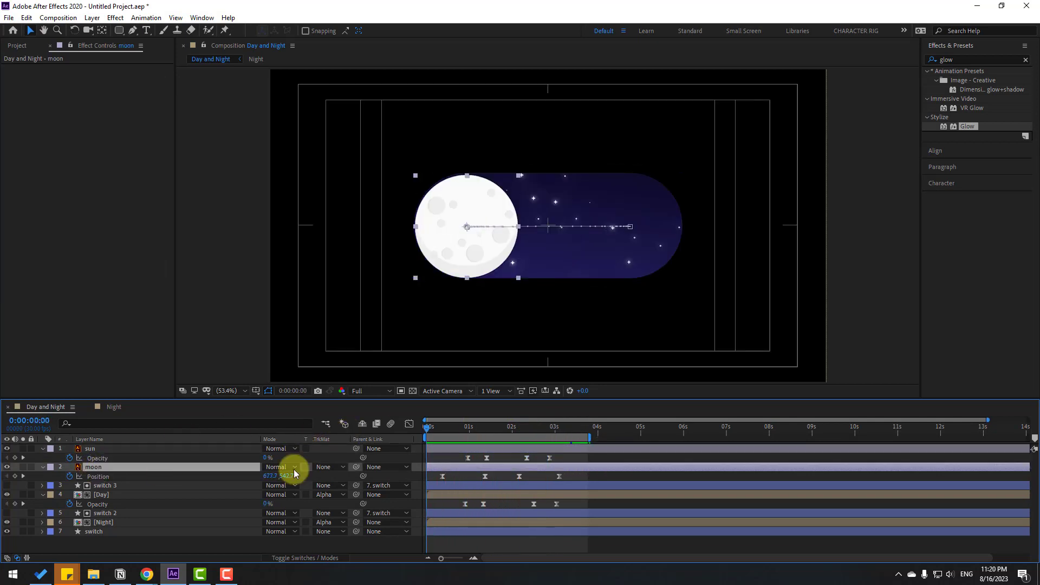
{"action": "left_click_drag", "start_coordinate": [437, 427], "coordinate": [444, 427]}
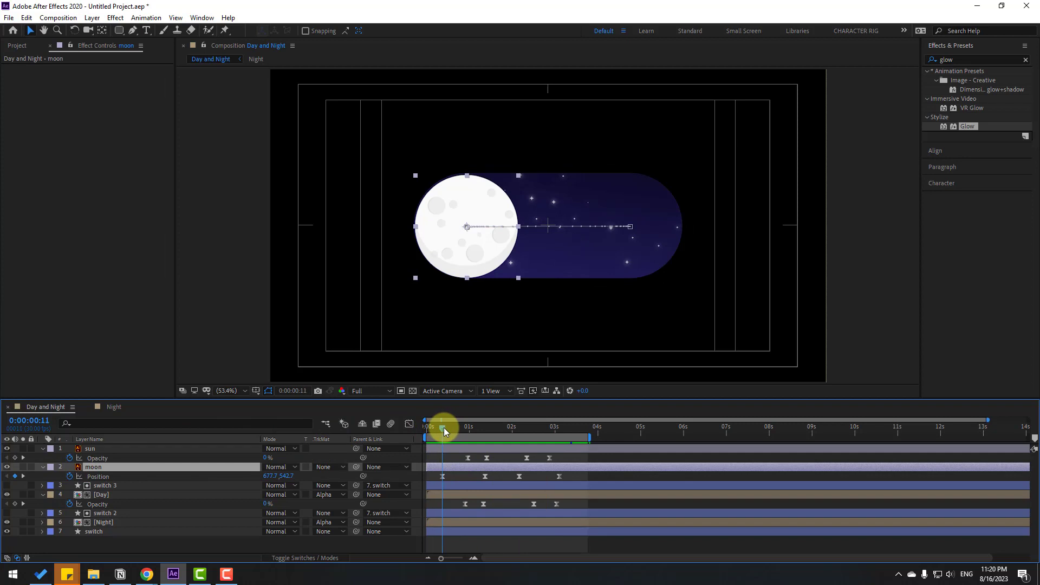
{"action": "key", "text": "shift+r"}
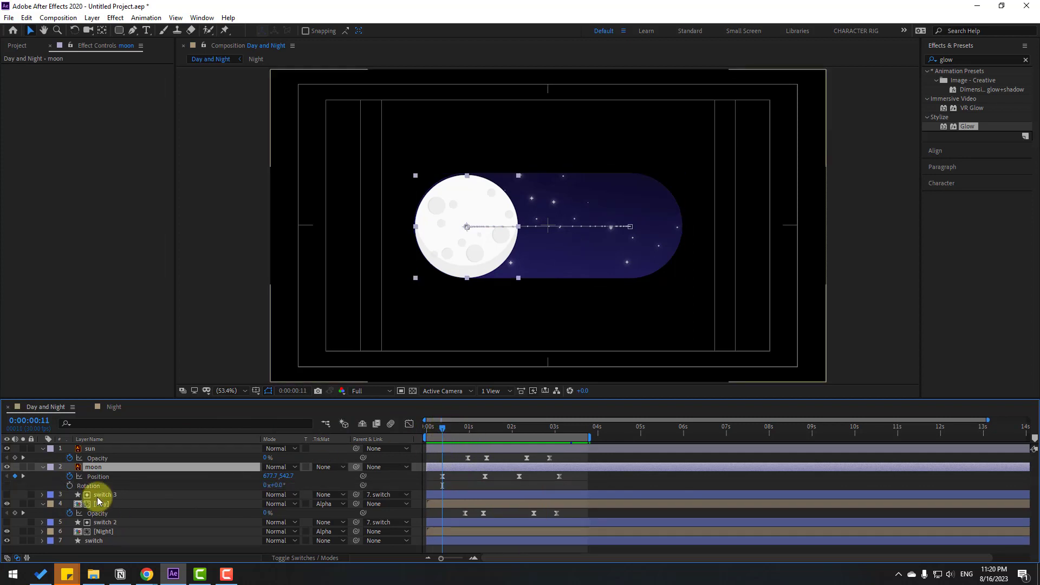
{"action": "left_click", "coordinate": [69, 486]}
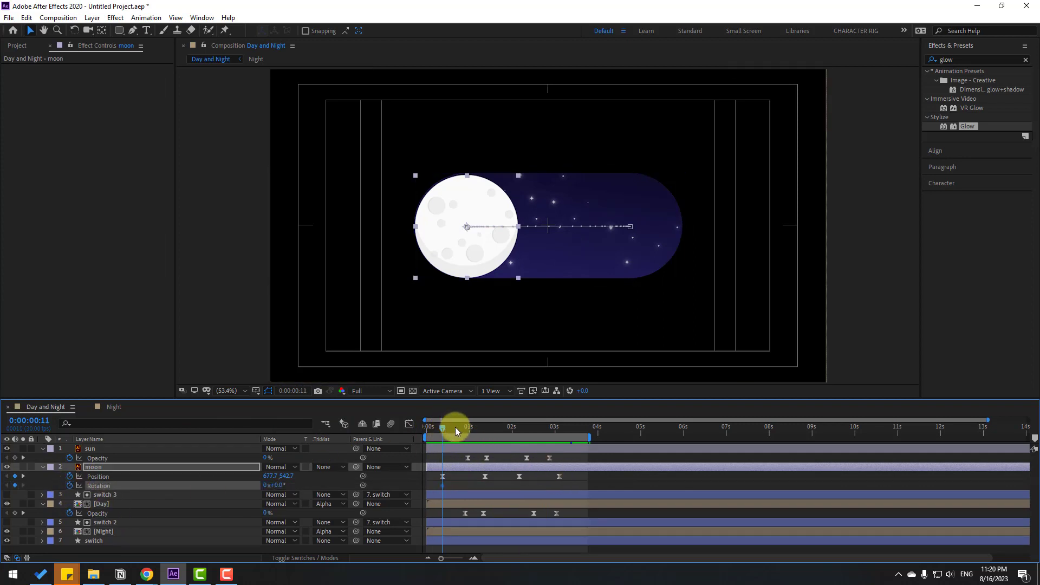
{"action": "left_click_drag", "start_coordinate": [455, 427], "coordinate": [486, 429]}
{"action": "left_click", "coordinate": [280, 487]}
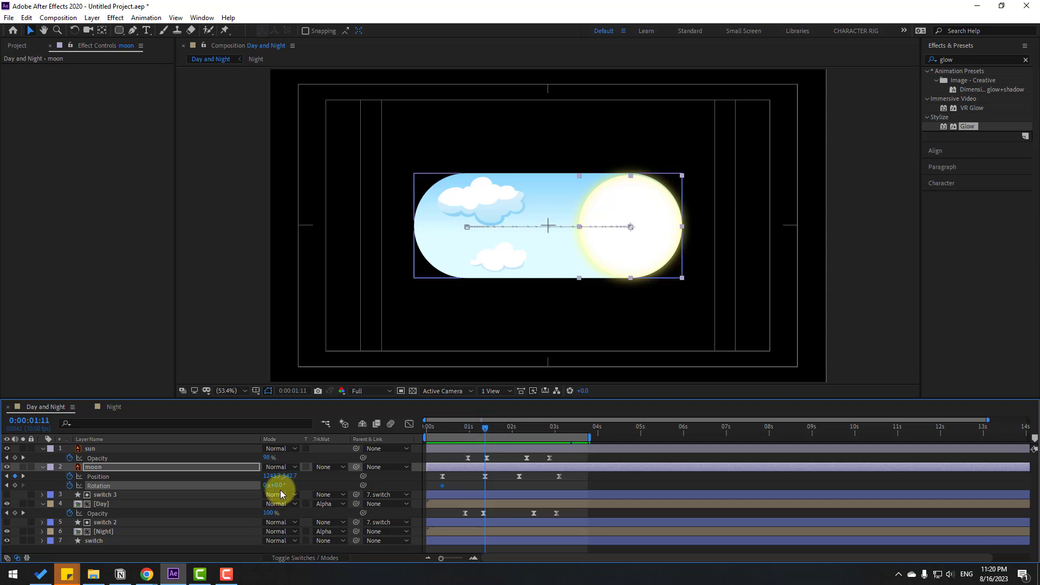
{"action": "left_click_drag", "start_coordinate": [280, 492], "coordinate": [319, 486]}
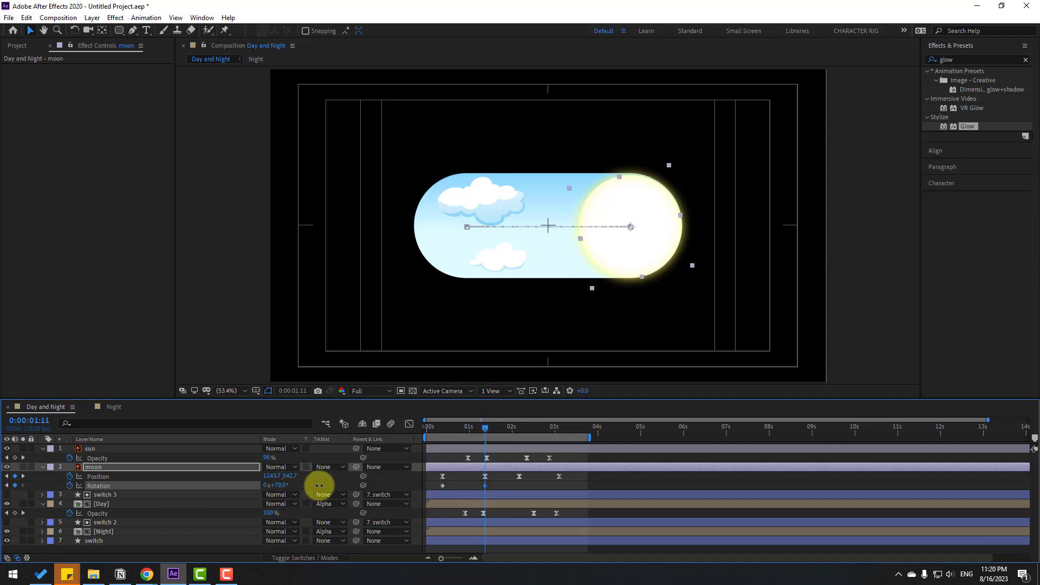
Apply Easy Ease to both moon Rotation keyframes and preview the spin
{"action": "mouse_move", "coordinate": [446, 430]}
{"action": "left_mouse_down"}
{"action": "mouse_move", "coordinate": [437, 426]}
{"action": "mouse_move", "coordinate": [458, 428]}
{"action": "mouse_move", "coordinate": [445, 428]}
{"action": "left_mouse_up"}
{"action": "right_click", "coordinate": [442, 486]}
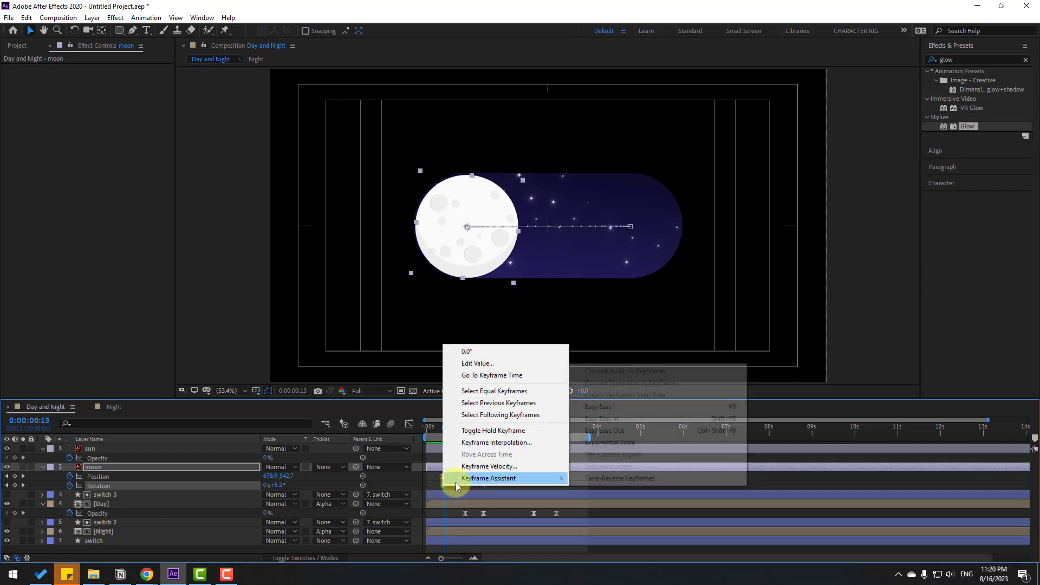
{"action": "left_click", "coordinate": [599, 406]}
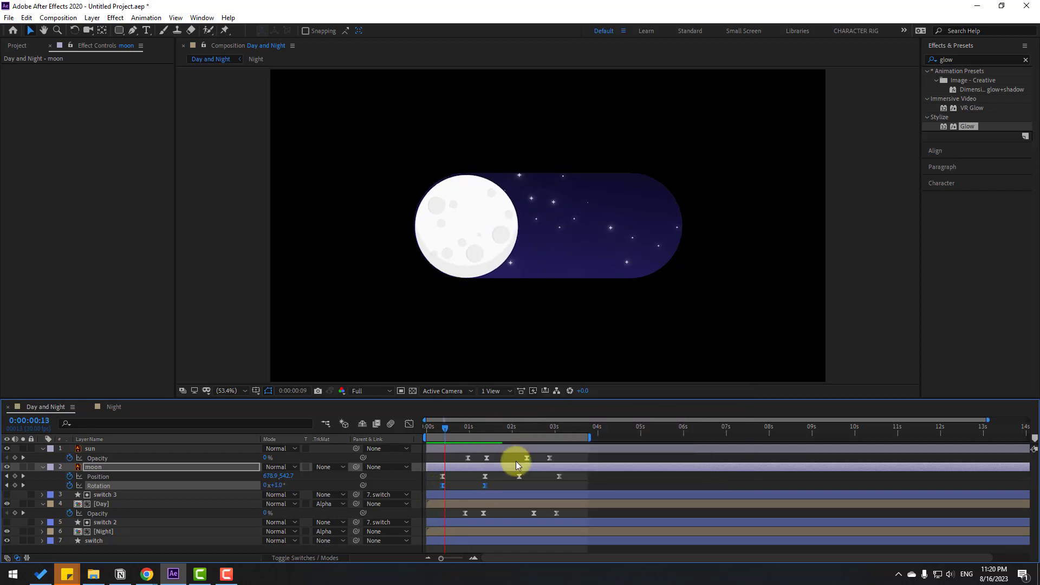
{"action": "key", "text": "space"}
Hold the moon's Rotation at 78° until its return slide starts, set it to 0° at 0:00:03:03, and preview the animation
{"action": "left_click", "coordinate": [487, 428]}
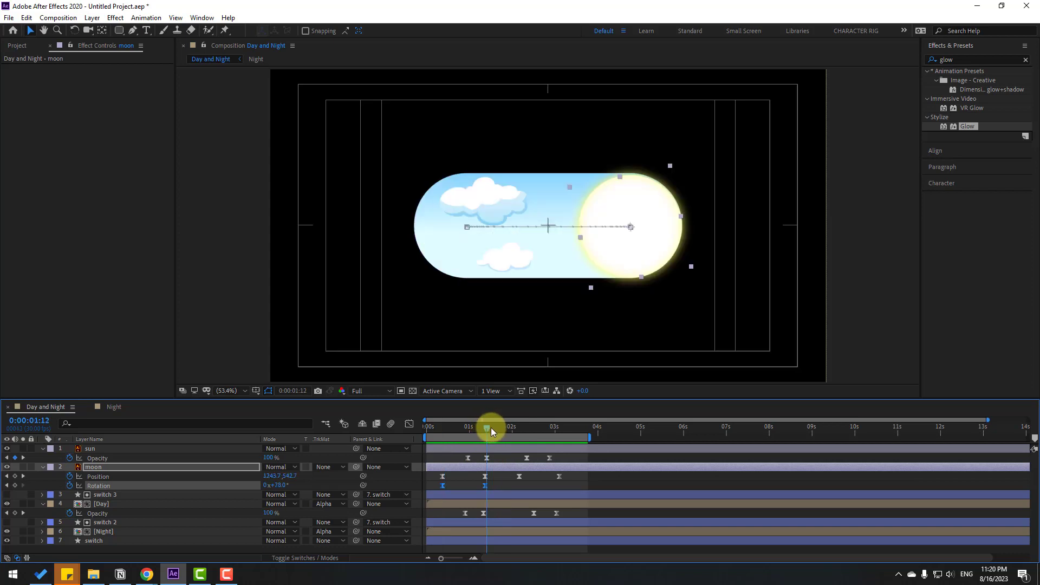
{"action": "left_click_drag", "start_coordinate": [491, 427], "coordinate": [559, 427]}
{"action": "left_click", "coordinate": [15, 485]}
{"action": "left_click", "coordinate": [278, 484]}
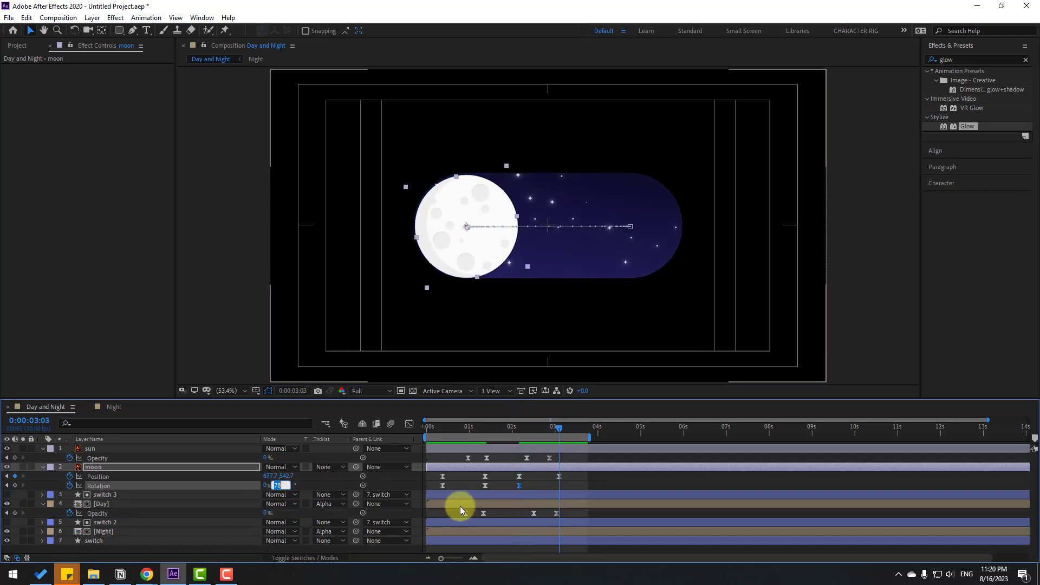
{"action": "type", "text": "0"}
{"action": "key", "text": "Return"}
{"action": "left_click", "coordinate": [603, 473]}
{"action": "key", "text": "space"}
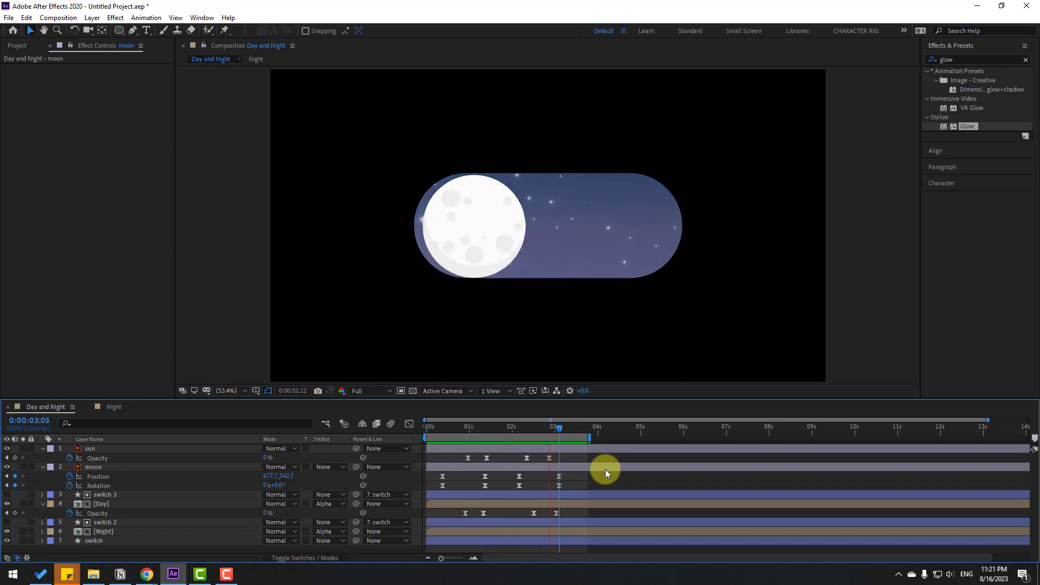
{"action": "key", "text": "space"}
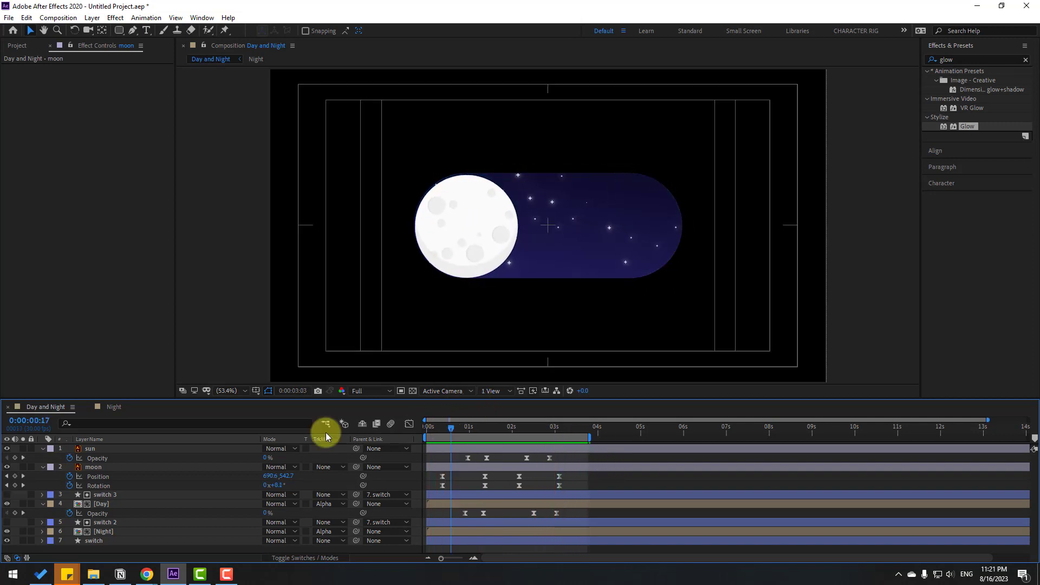
Collapse the layer properties and pre-compose all seven layers into a composition named Switch Day to Night
{"action": "key", "text": "Page_Up"}
{"action": "key", "text": "Page_Up"}
{"action": "key", "text": "Page_Up"}
{"action": "key", "text": "Page_Up"}
{"action": "left_click", "coordinate": [44, 448]}
{"action": "left_click", "coordinate": [43, 458]}
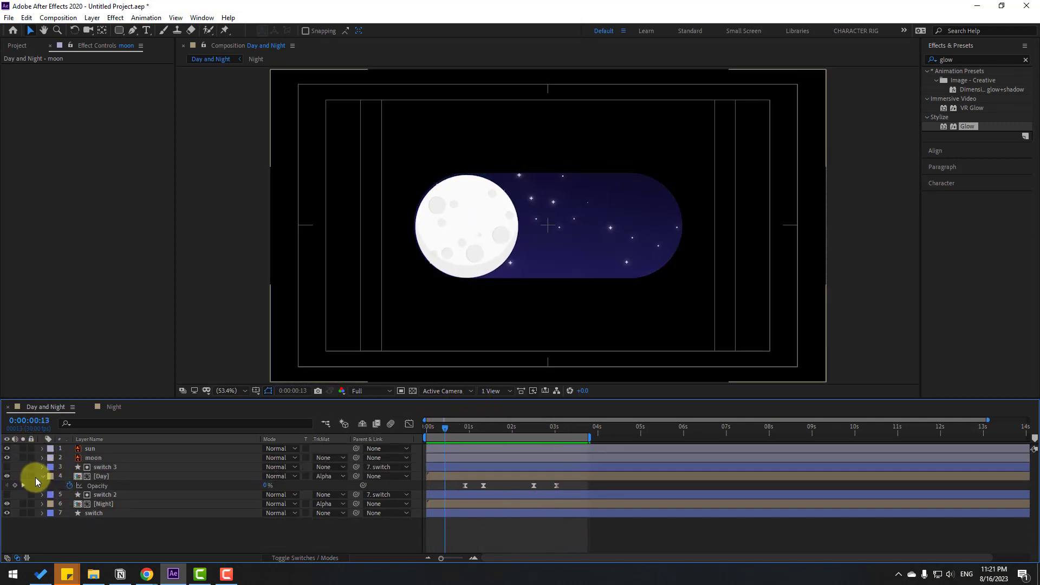
{"action": "left_click", "coordinate": [43, 476]}
{"action": "left_click_drag", "start_coordinate": [77, 538], "coordinate": [112, 440]}
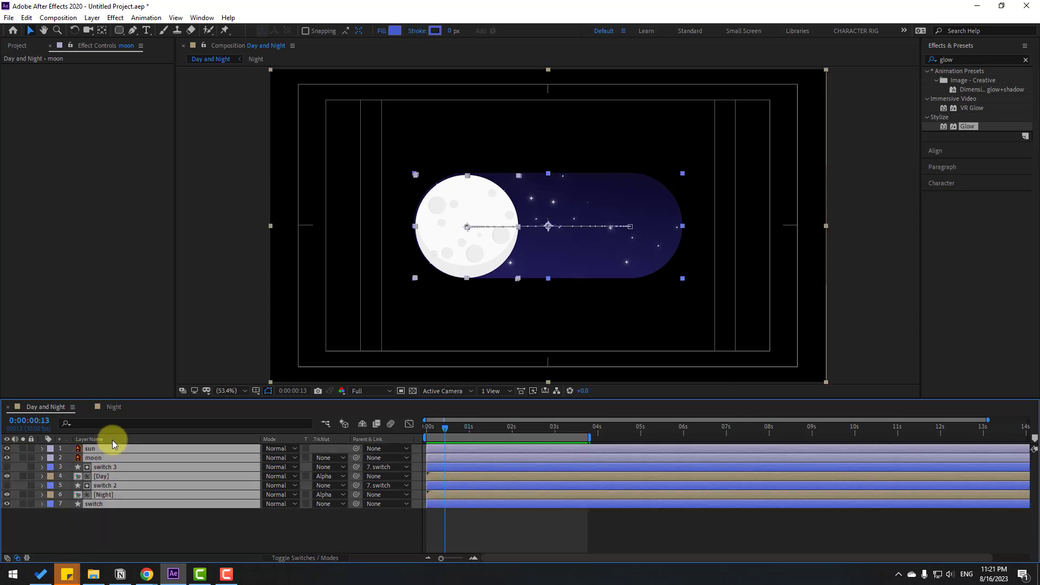
{"action": "right_click", "coordinate": [113, 482]}
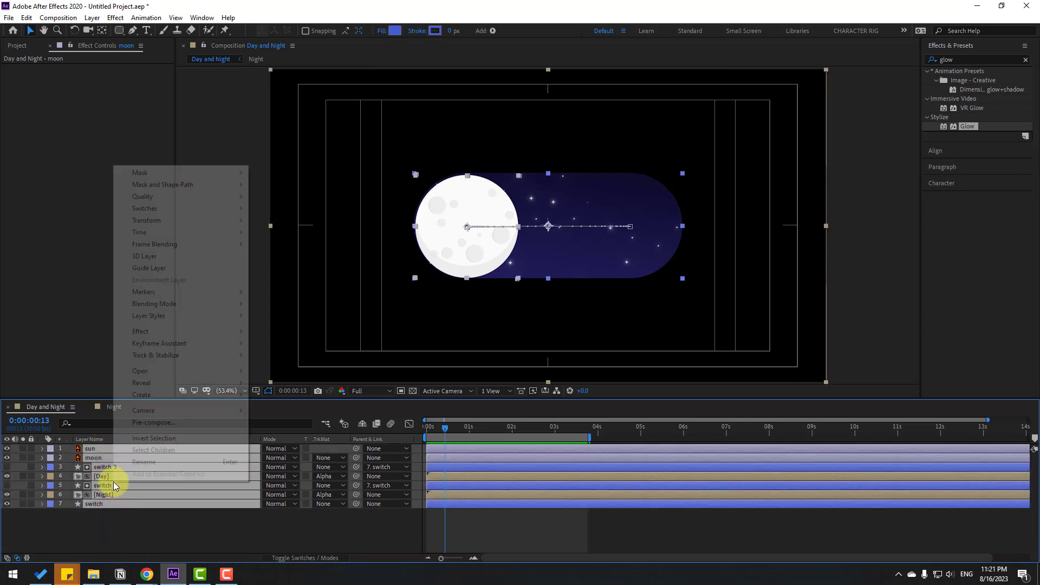
{"action": "left_click", "coordinate": [146, 423]}
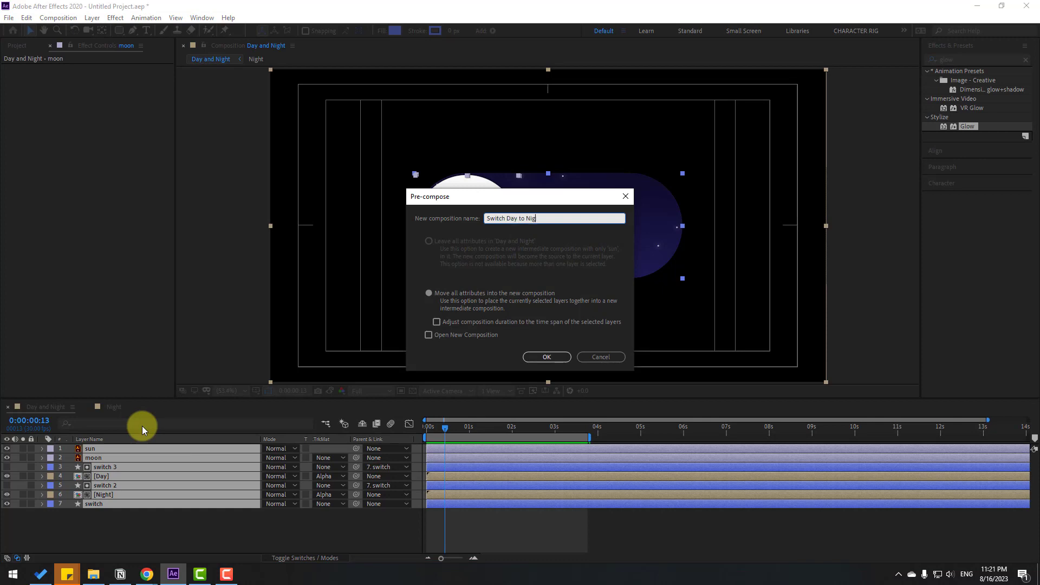
{"action": "left_click", "coordinate": [438, 322]}
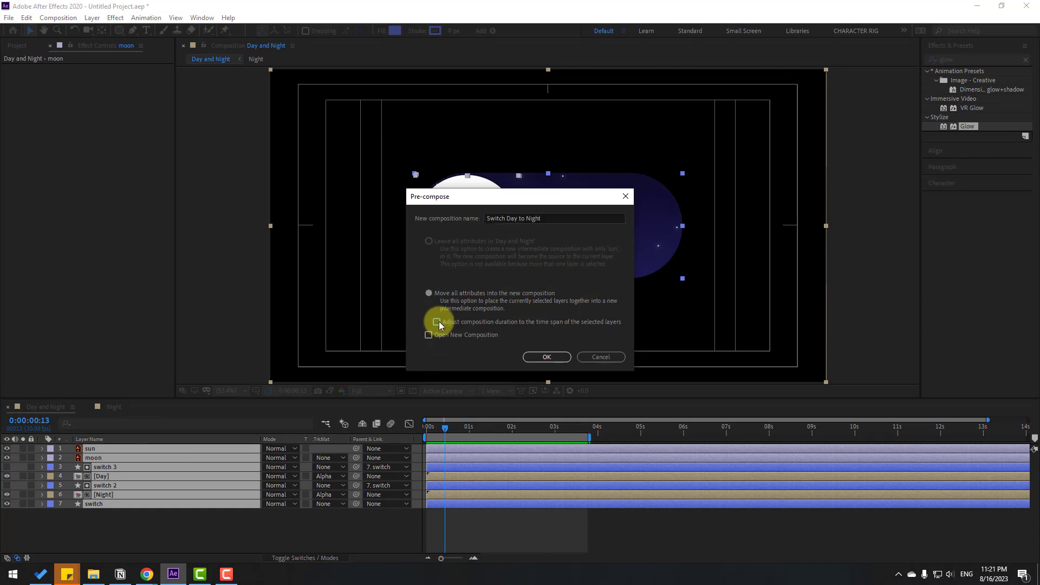
{"action": "left_click", "coordinate": [532, 357]}
Create a 1920 × 1080 off-white solid named BG and place it beneath the Switch Day to Night layer
{"action": "left_click_drag", "start_coordinate": [455, 432], "coordinate": [553, 432]}
{"action": "right_click", "coordinate": [145, 505]}
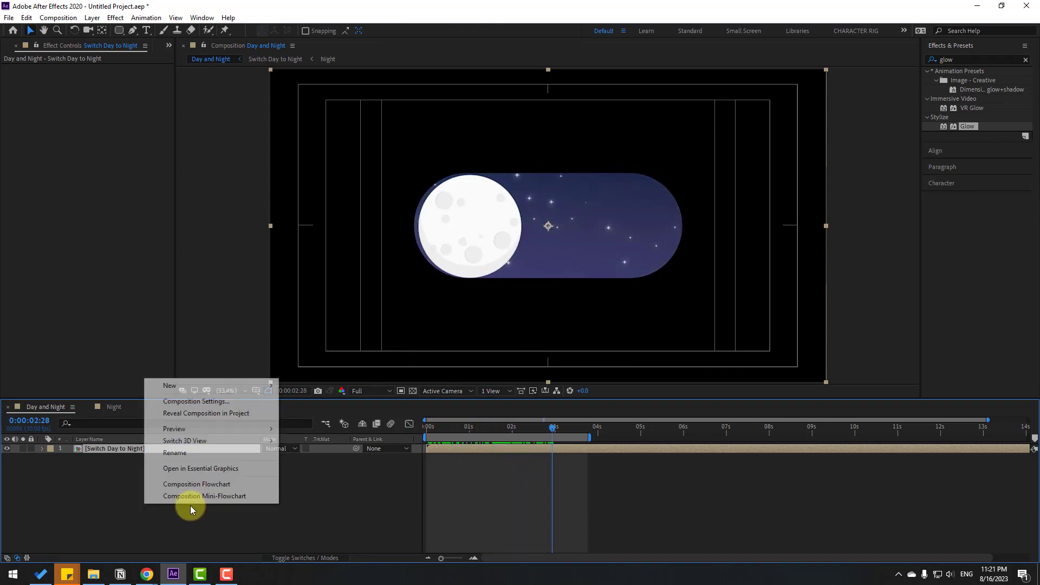
{"action": "mouse_move", "coordinate": [244, 385]}
{"action": "left_click", "coordinate": [314, 413]}
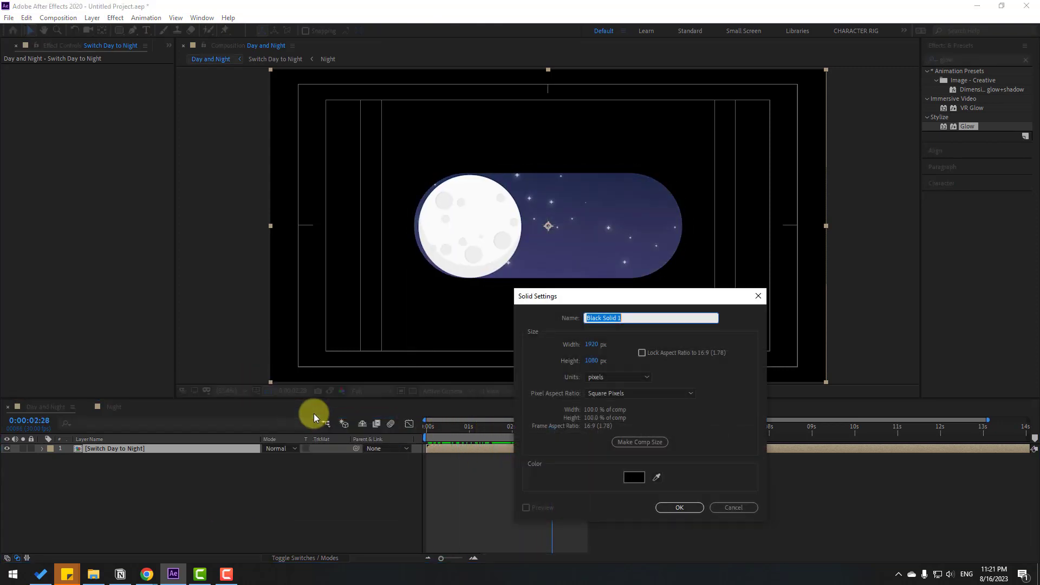
{"action": "type", "text": "BG"}
{"action": "left_click", "coordinate": [633, 477]}
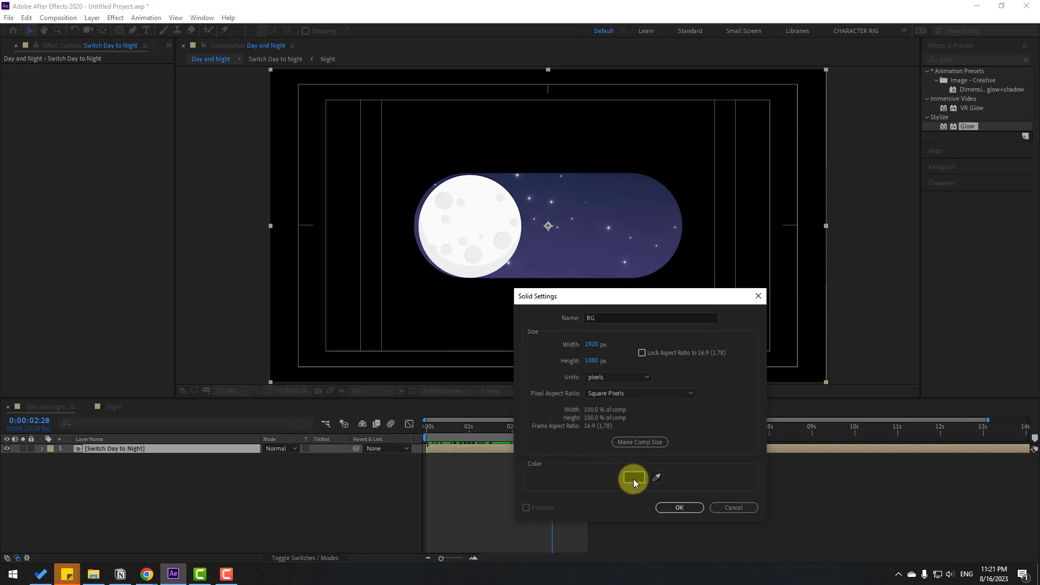
{"action": "left_click", "coordinate": [393, 420]}
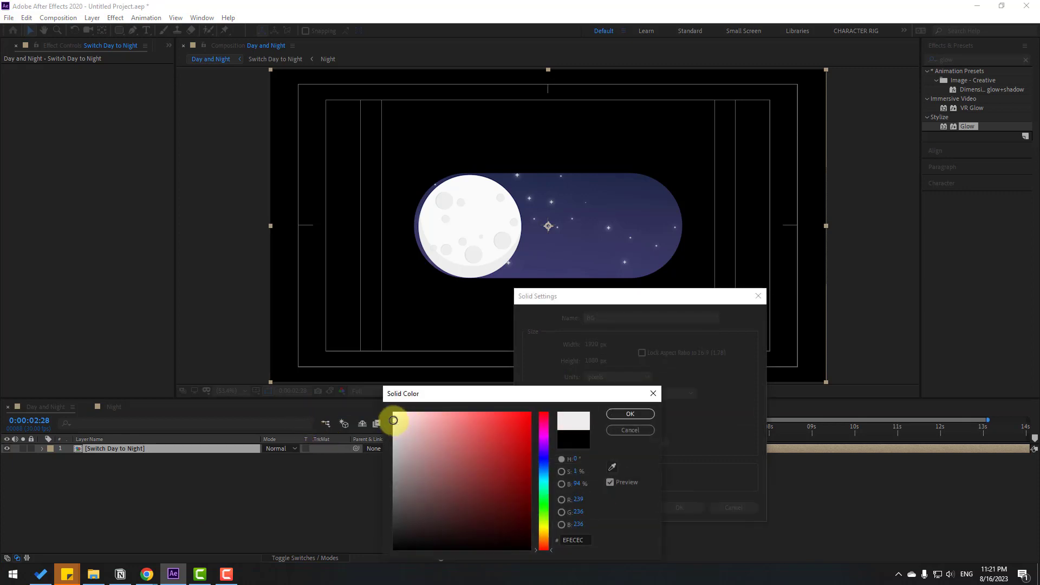
{"action": "left_click", "coordinate": [629, 415]}
{"action": "left_click", "coordinate": [677, 507]}
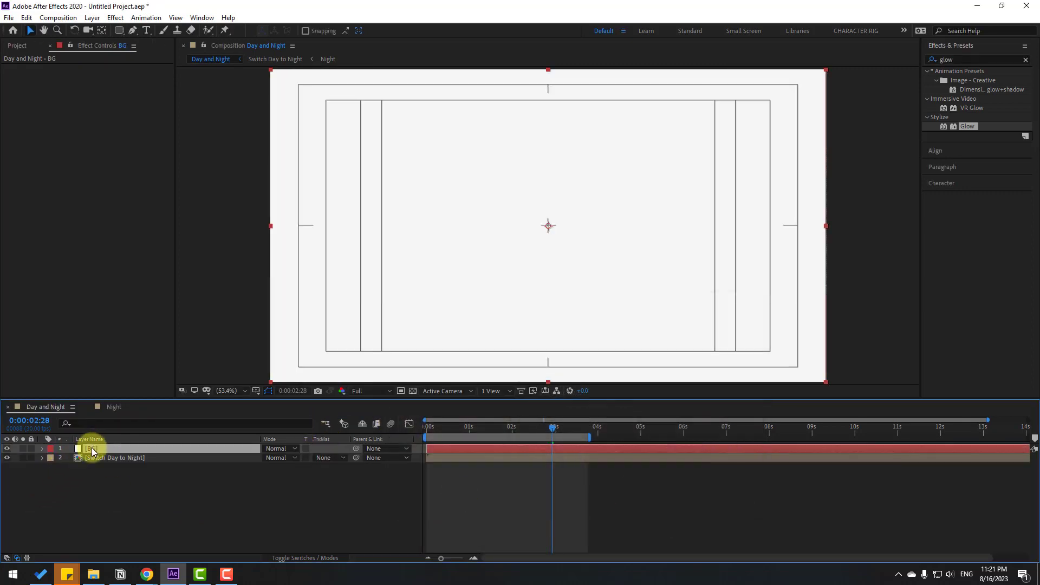
{"action": "left_click_drag", "start_coordinate": [92, 448], "coordinate": [123, 498]}
{"action": "left_click", "coordinate": [115, 496]}
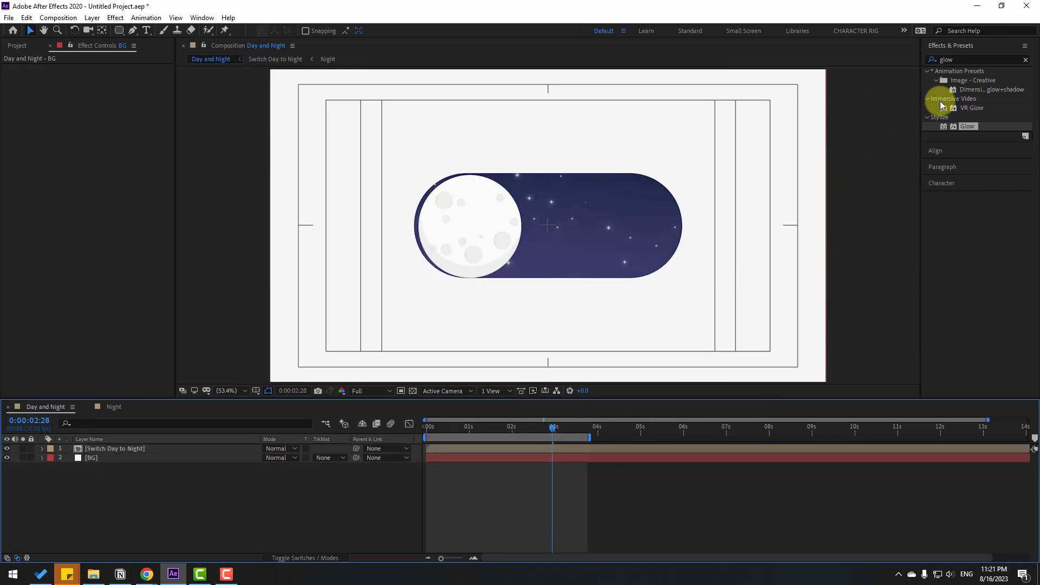
Apply Drop Shadow to the Switch Day to Night layer with Distance 18, Opacity 47%, Softness 55 and Direction 109°
{"action": "left_click", "coordinate": [927, 60]}
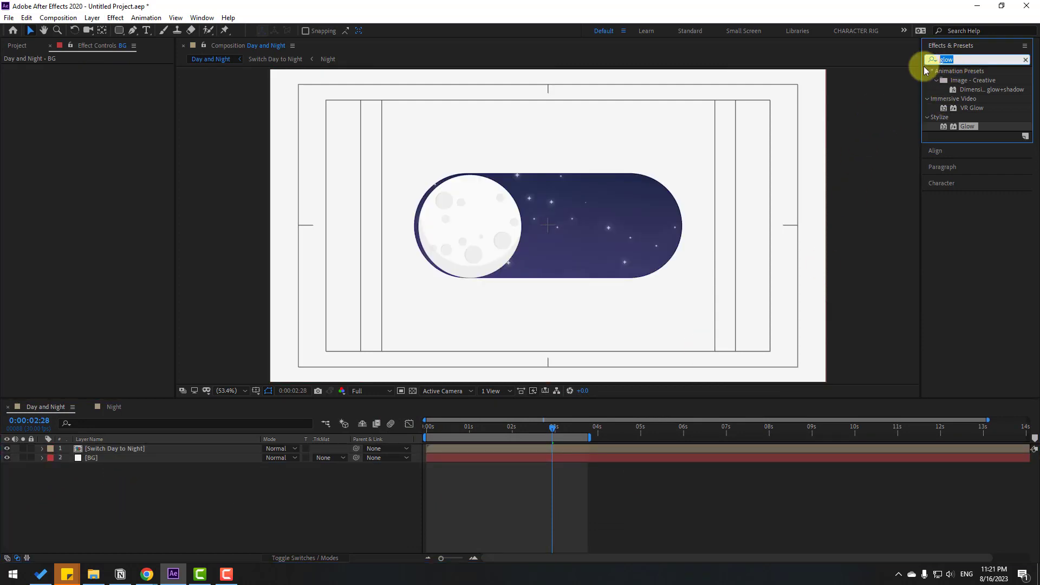
{"action": "type", "text": "drop sh"}
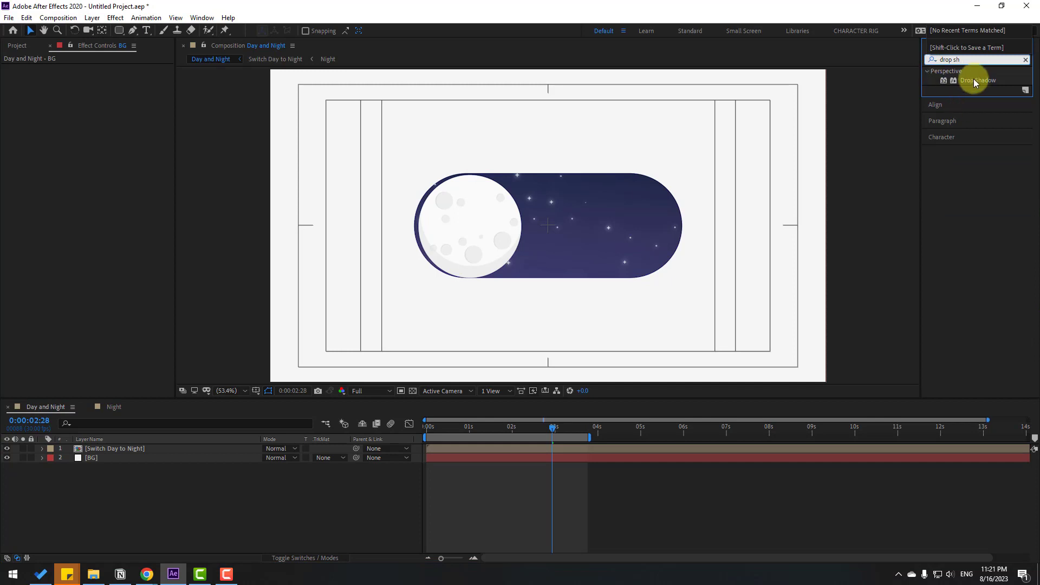
{"action": "left_click_drag", "start_coordinate": [974, 80], "coordinate": [138, 447]}
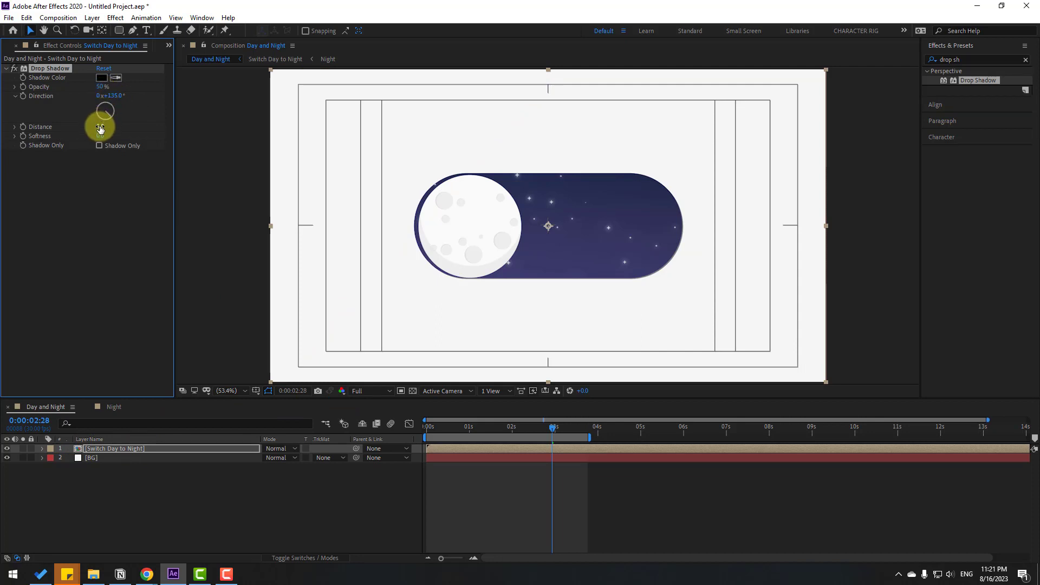
{"action": "left_click_drag", "start_coordinate": [100, 128], "coordinate": [106, 126]}
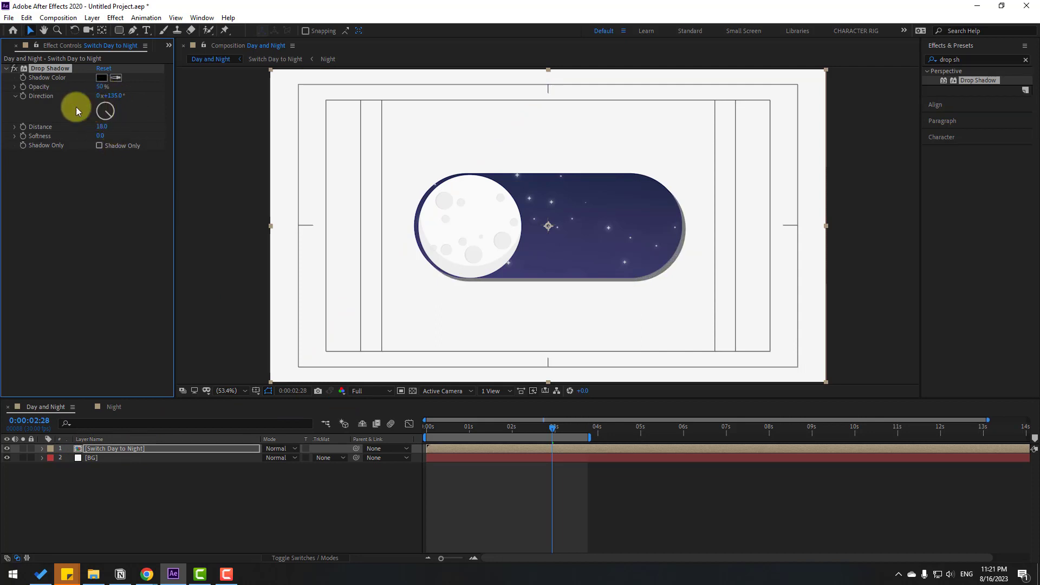
{"action": "left_click_drag", "start_coordinate": [97, 87], "coordinate": [95, 86]}
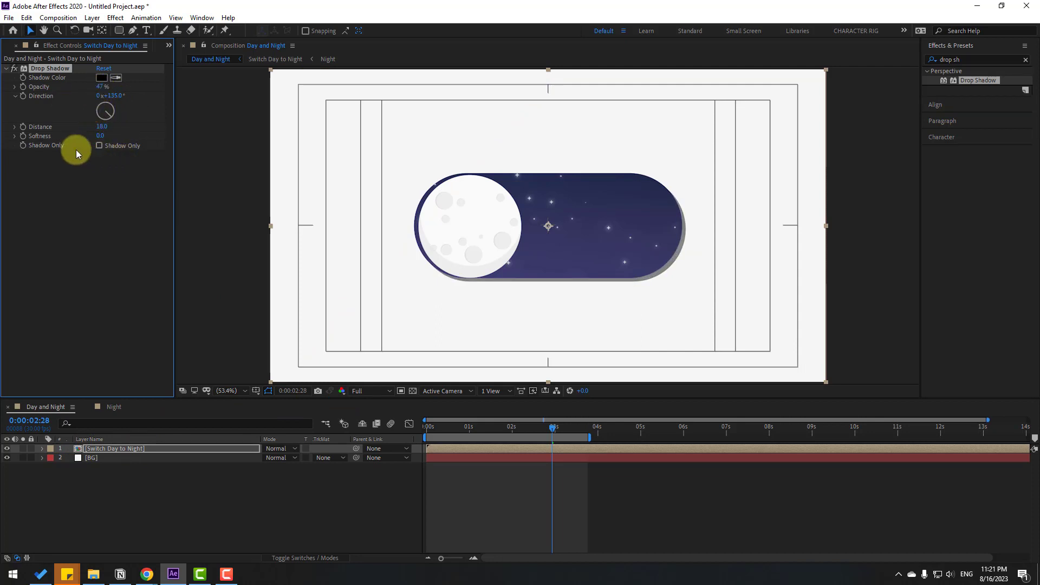
{"action": "left_click_drag", "start_coordinate": [104, 136], "coordinate": [129, 135]}
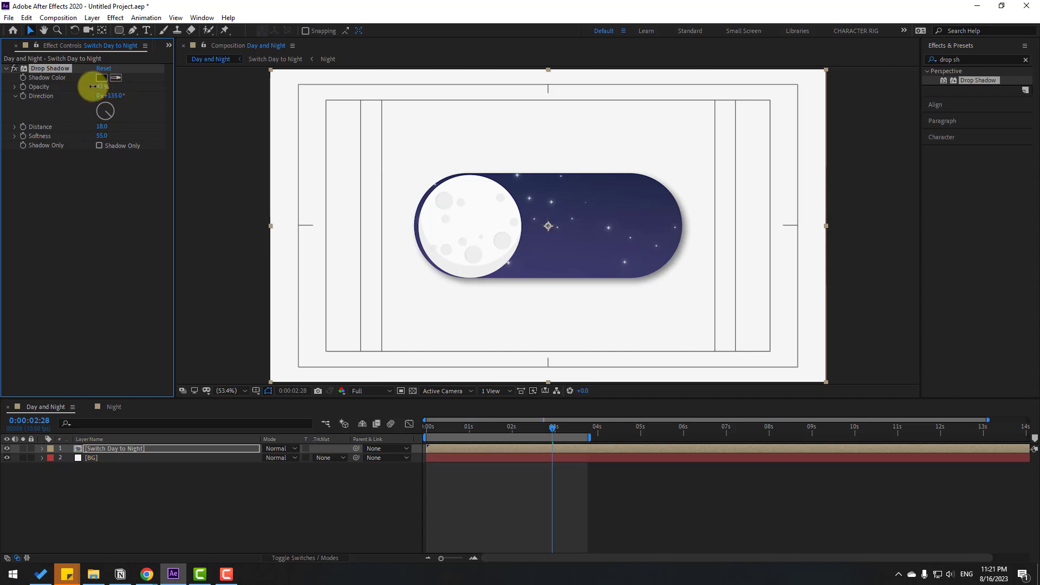
{"action": "left_click_drag", "start_coordinate": [113, 112], "coordinate": [112, 113]}
{"action": "left_click", "coordinate": [282, 434]}
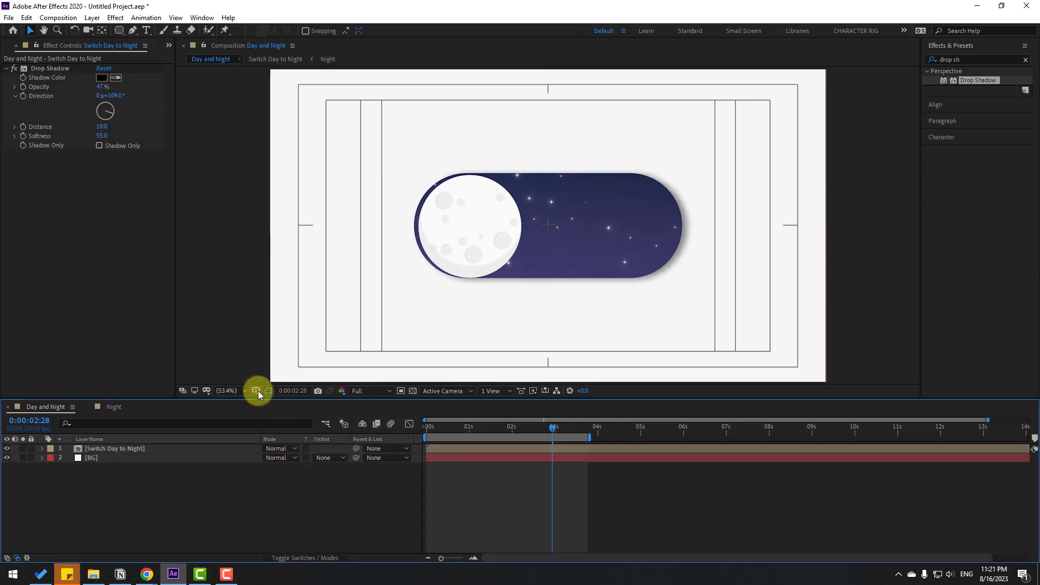
Hide the title and action safe guides and preview the finished switch animation
{"action": "left_click", "coordinate": [257, 391]}
{"action": "left_click", "coordinate": [292, 404]}
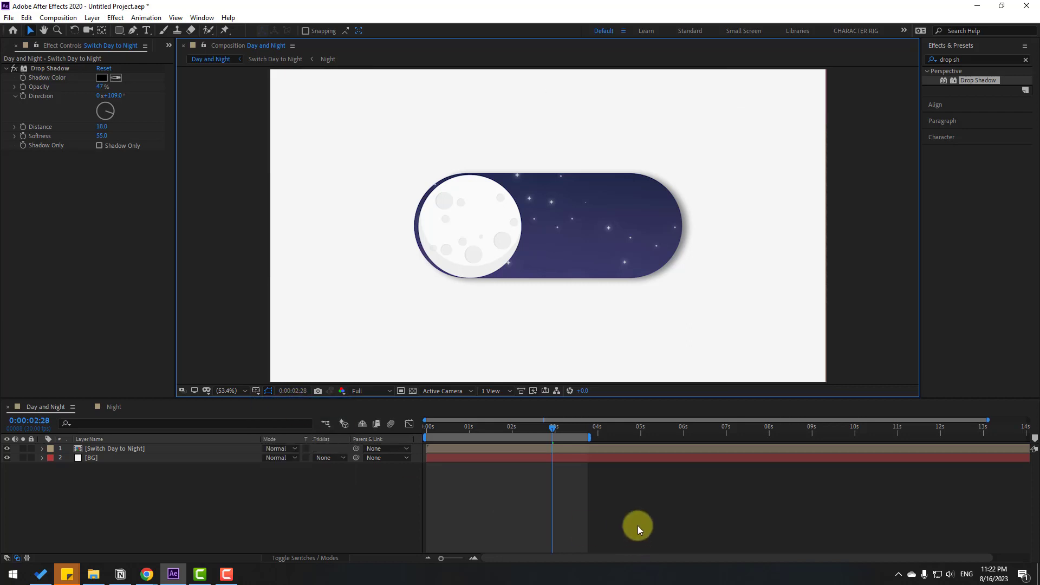
{"action": "key", "text": "space"}
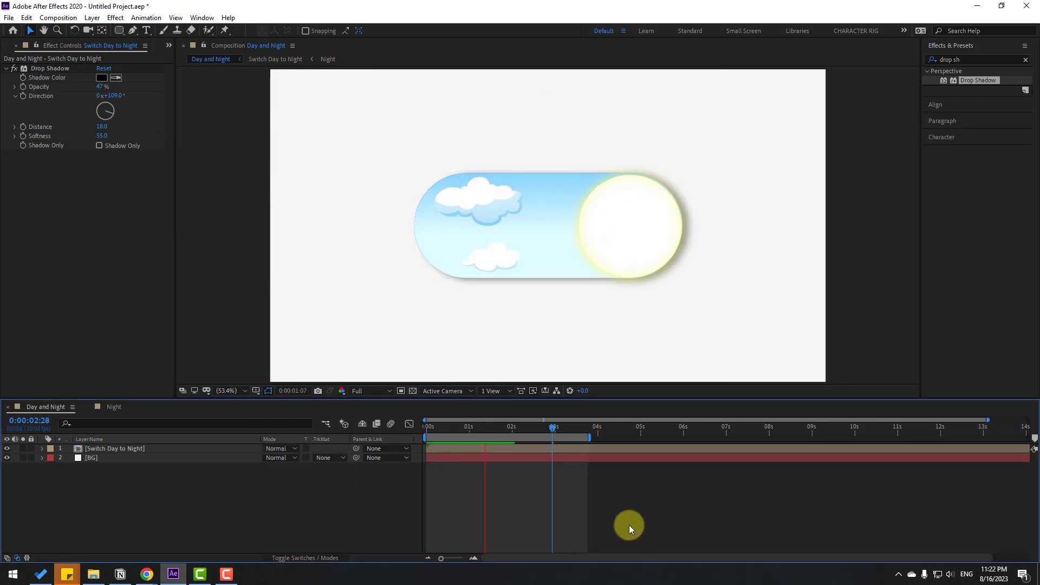